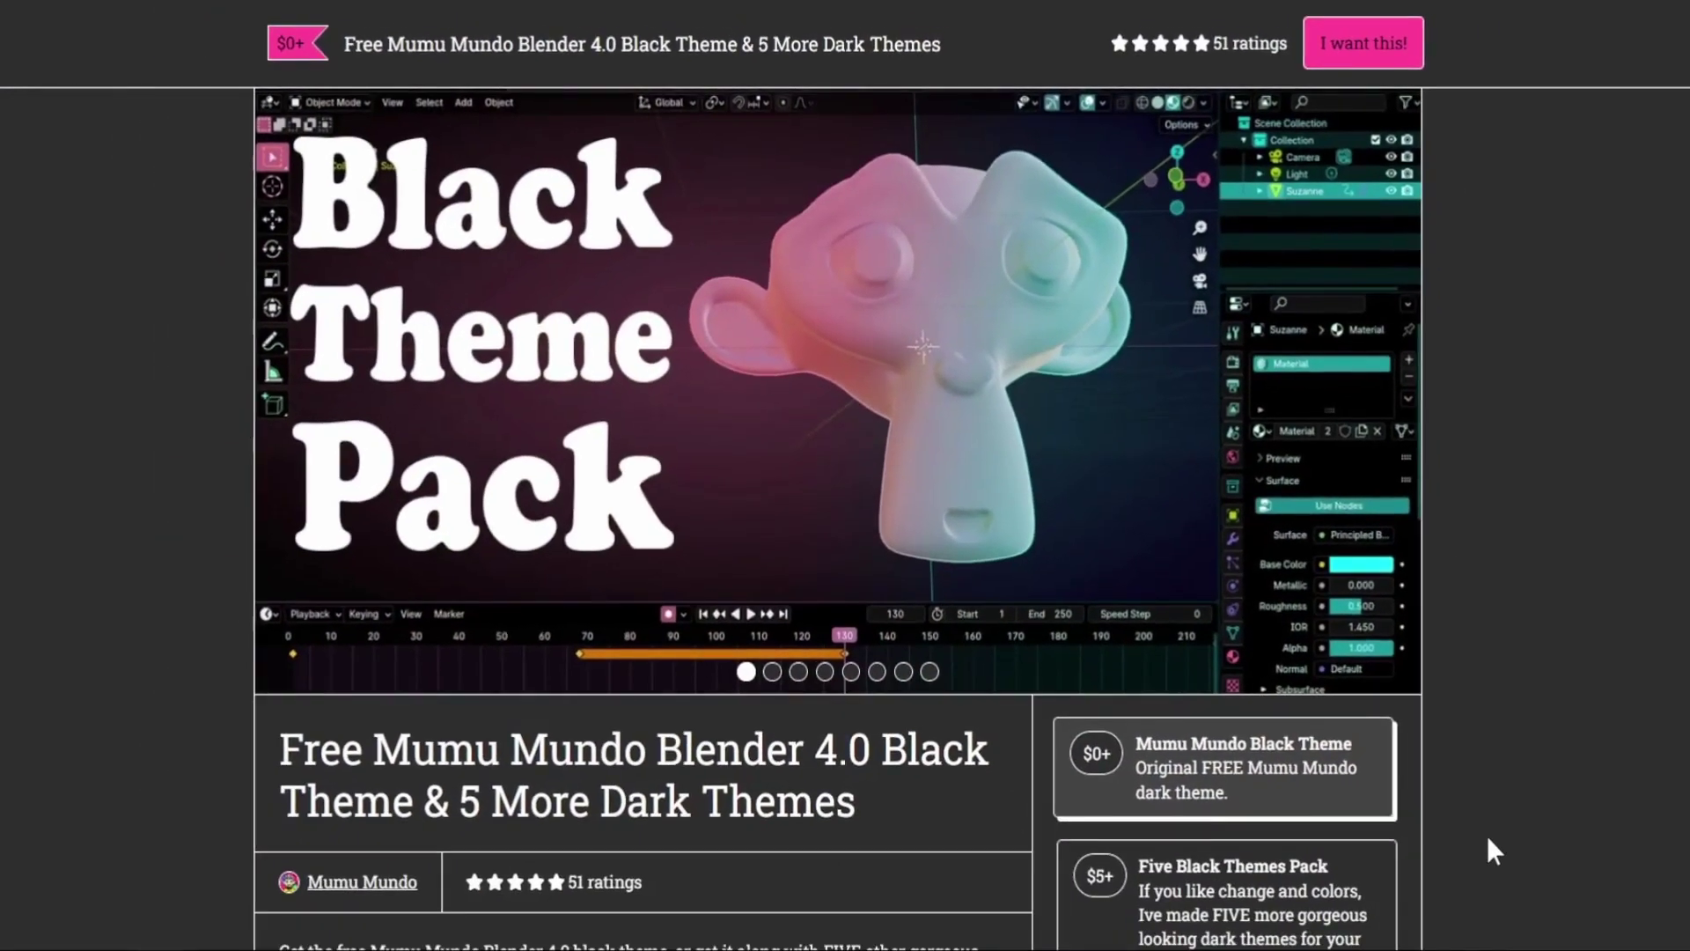
Step through the Amatista, Platino, Oro and Topacio theme previews, ending on Rubí.
click(1392, 383)
click(1393, 382)
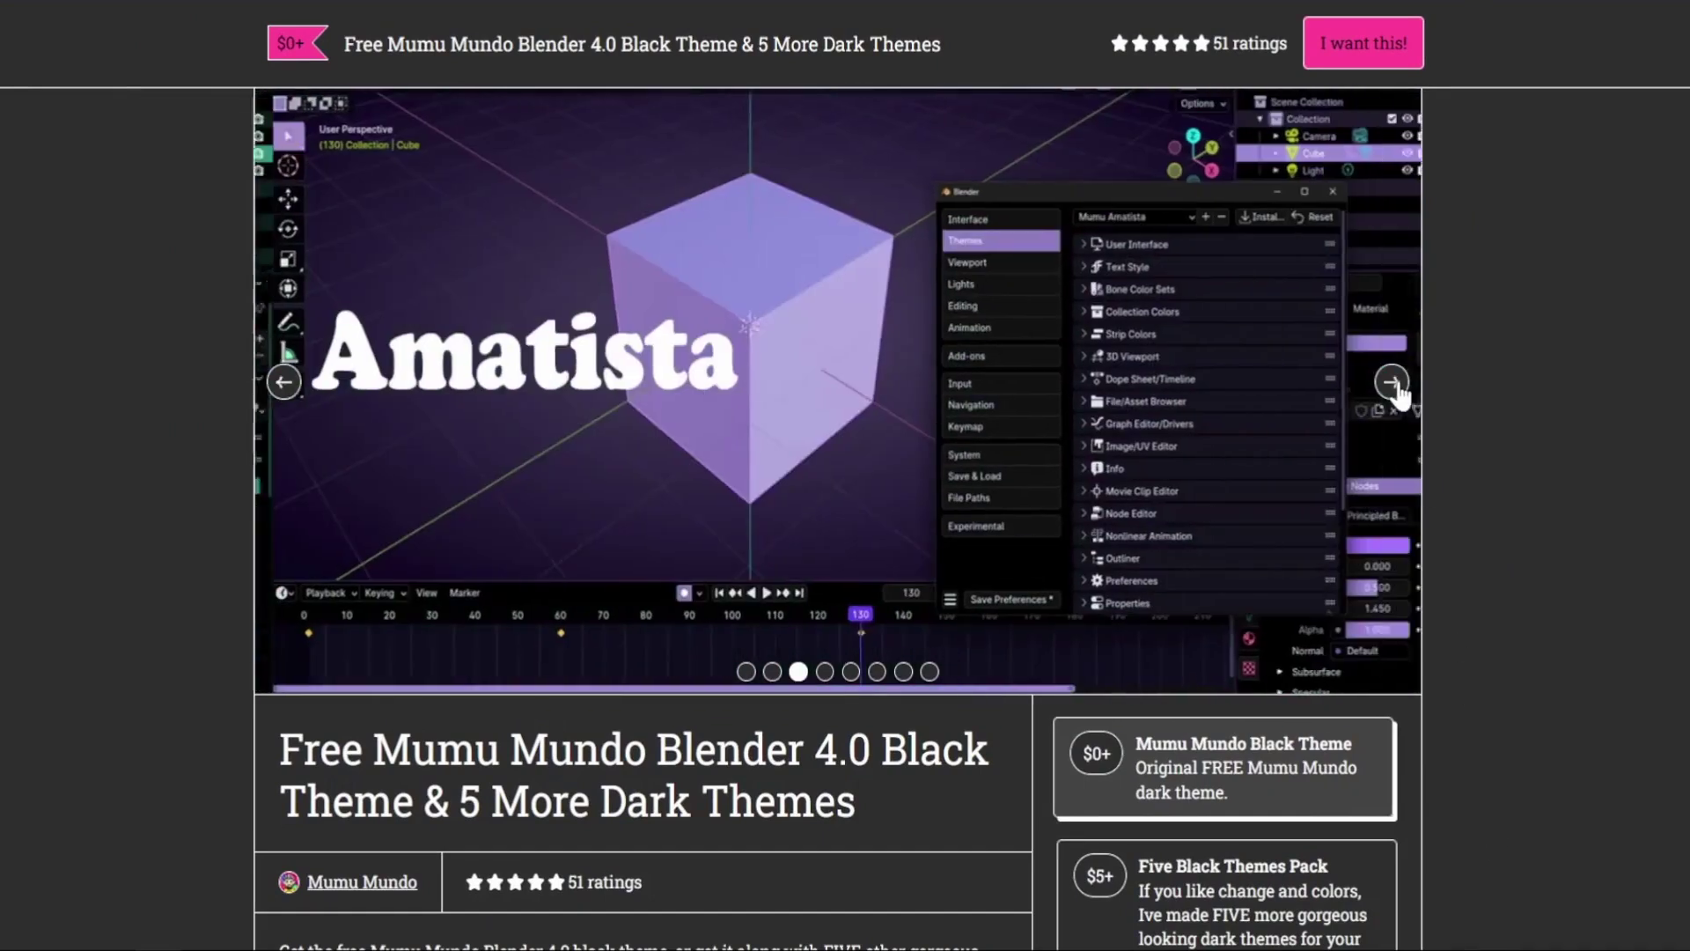
click(1393, 383)
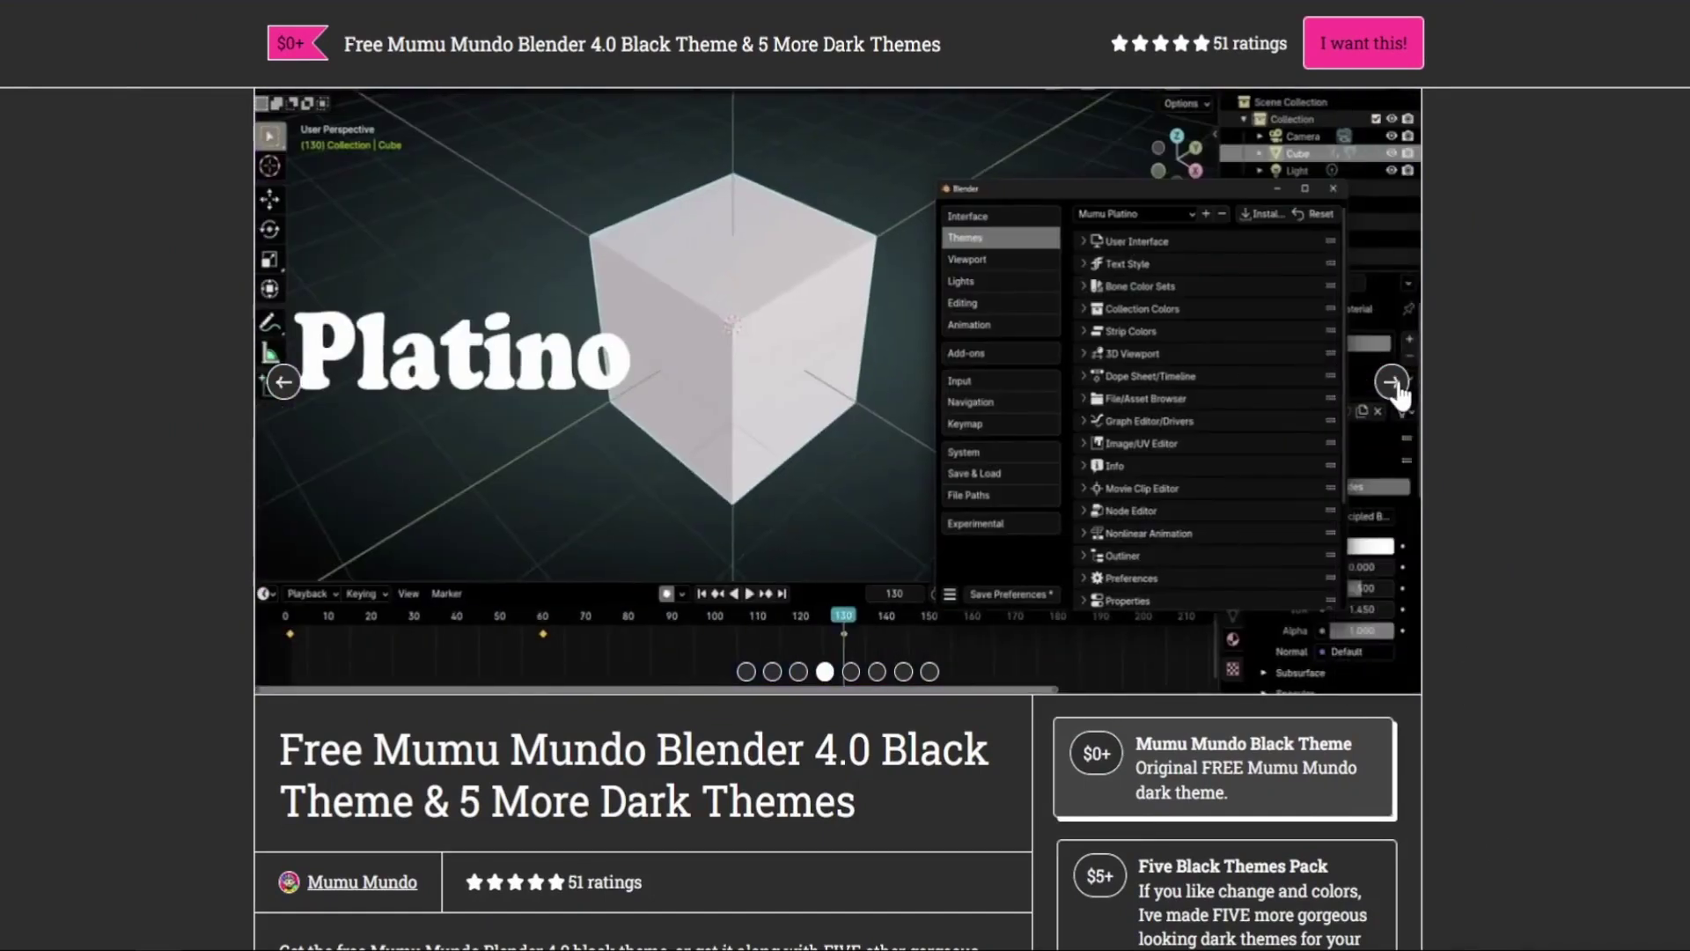
click(1392, 383)
click(1392, 383)
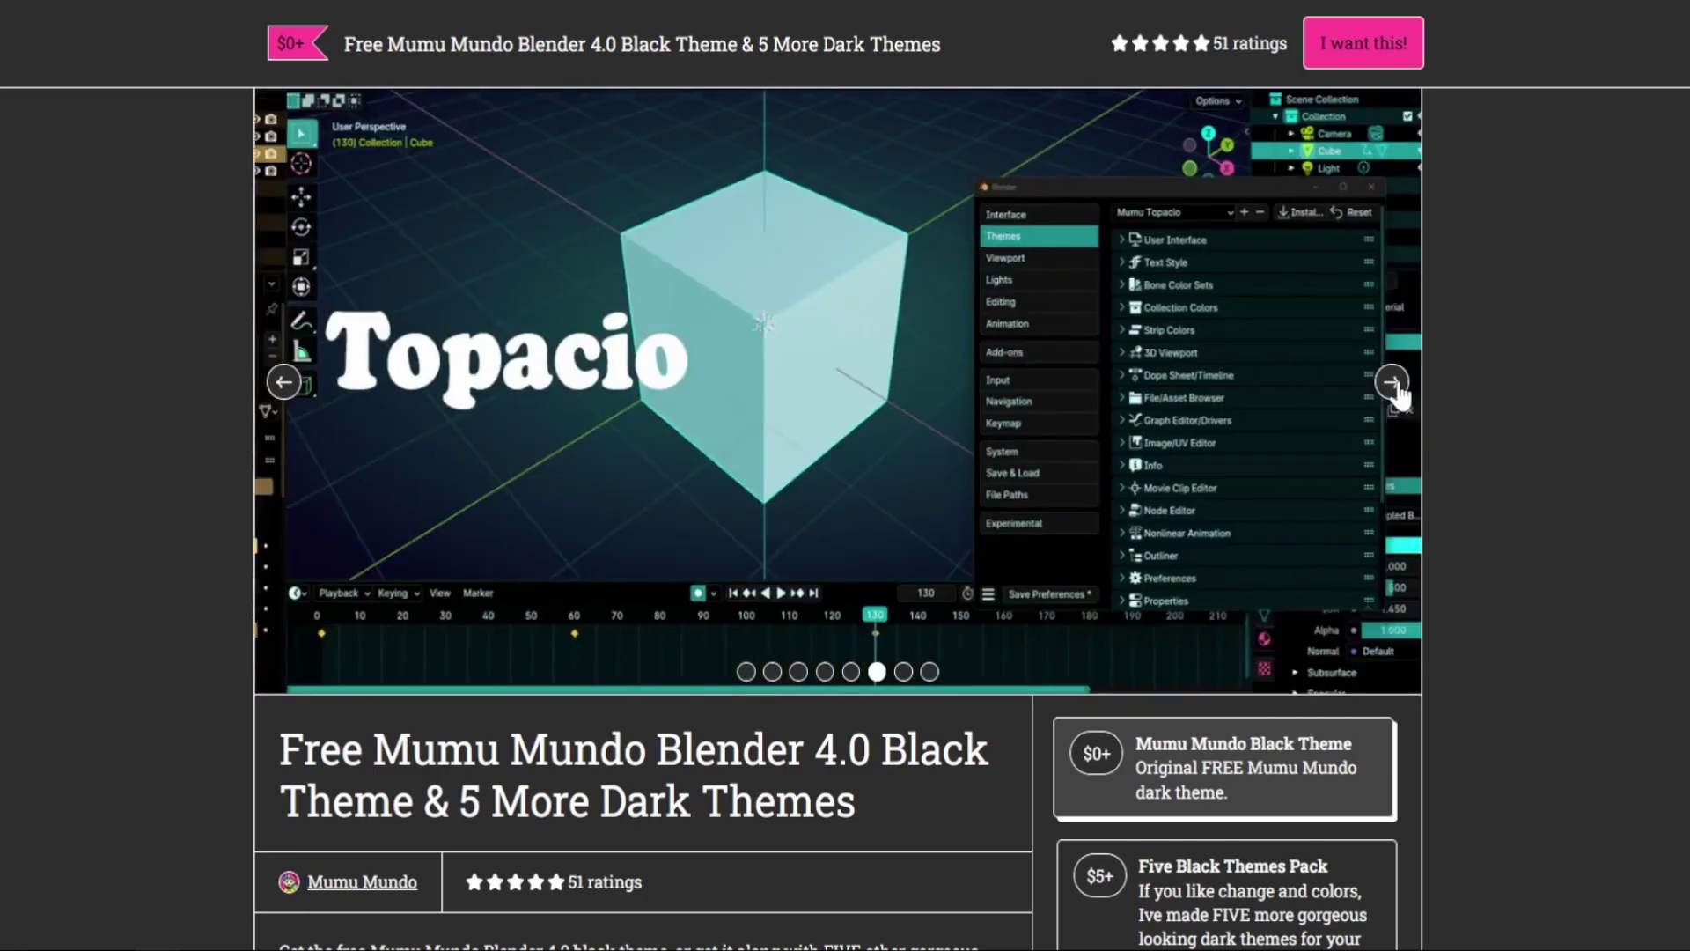
click(1392, 383)
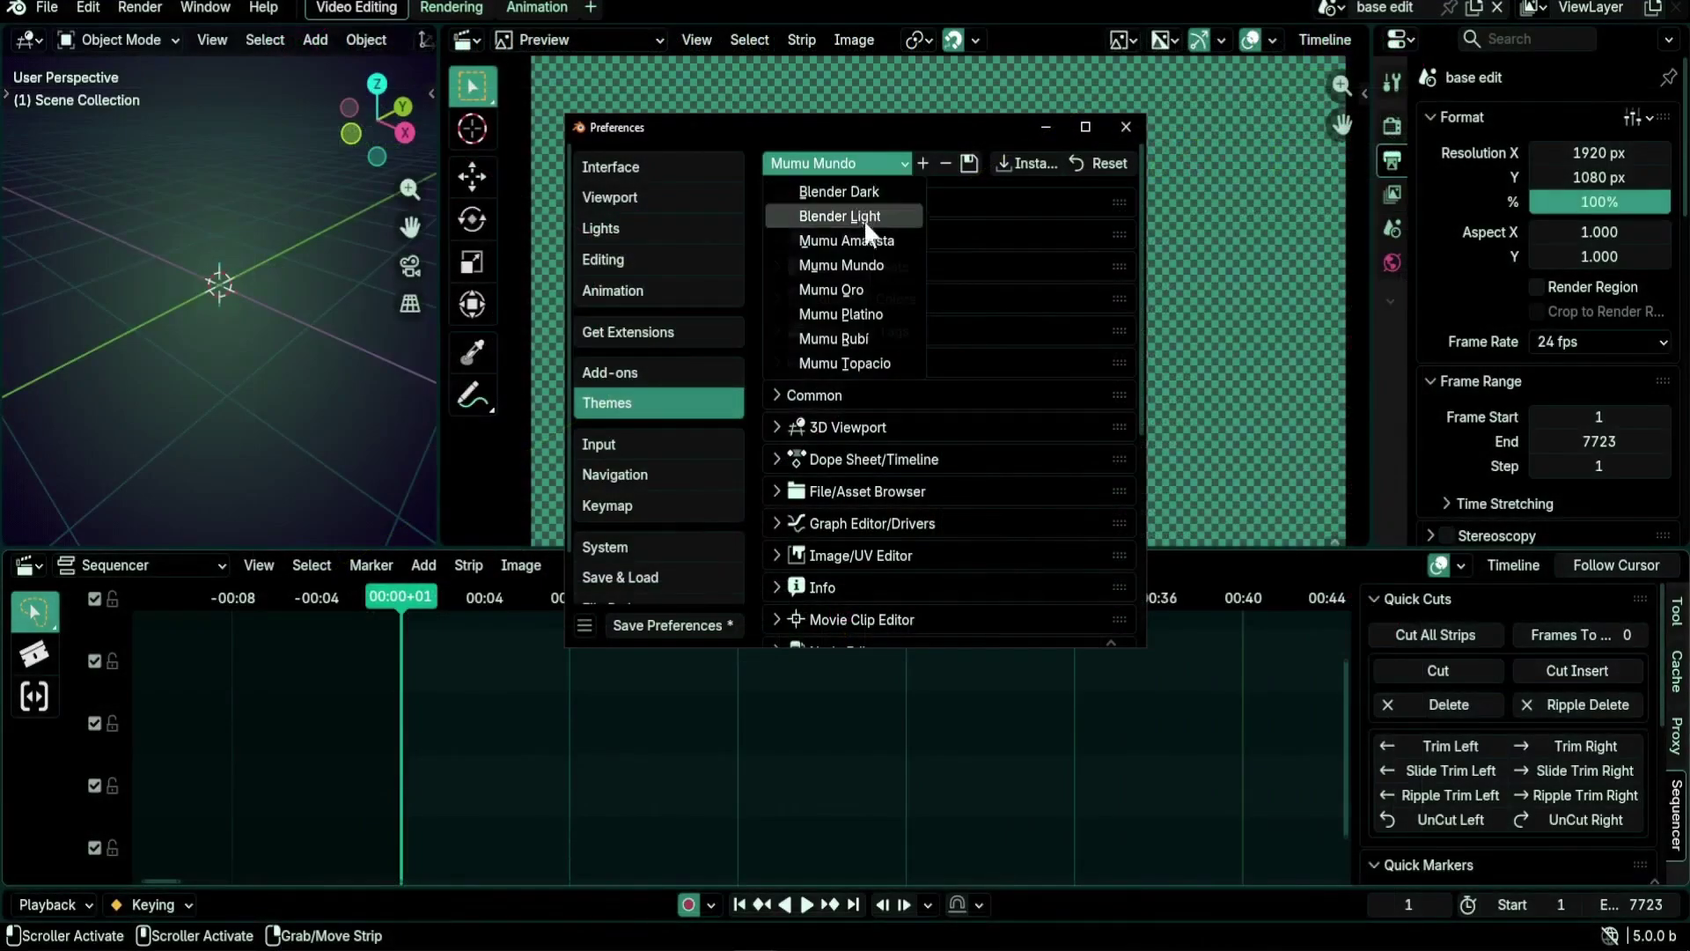
Apply the Mumu Amatista, Mumu Oro and Mumu Platino themes in turn, finishing on Mumu Rubí.
click(865, 237)
click(868, 165)
click(864, 290)
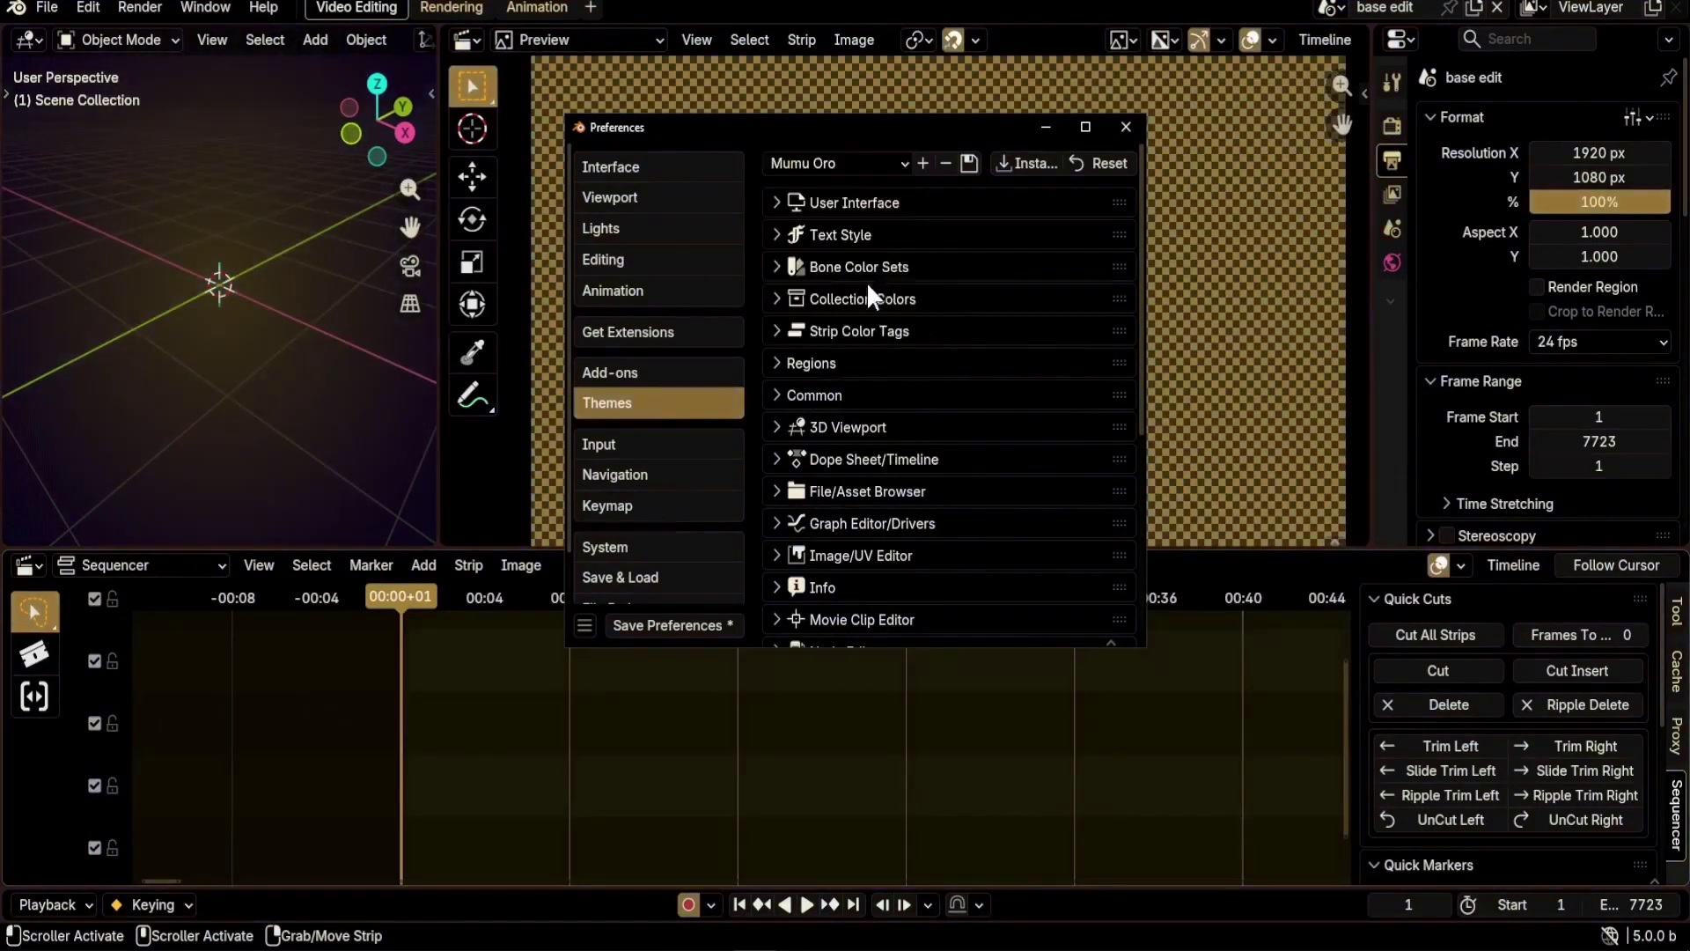
click(875, 169)
click(867, 314)
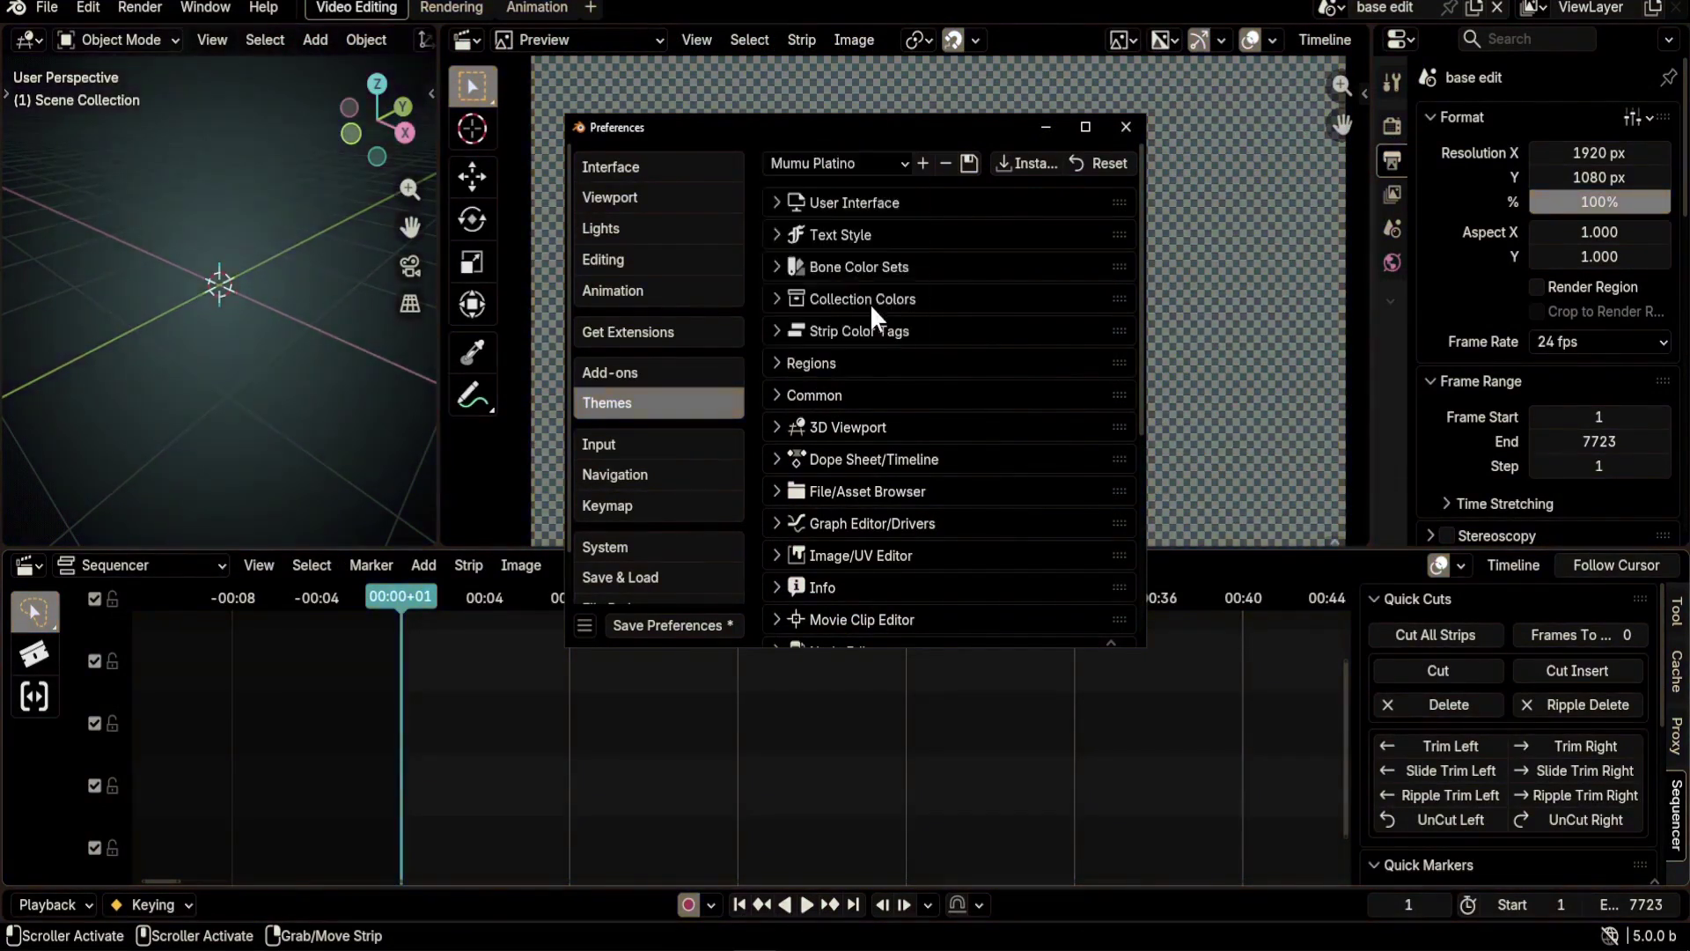
click(872, 162)
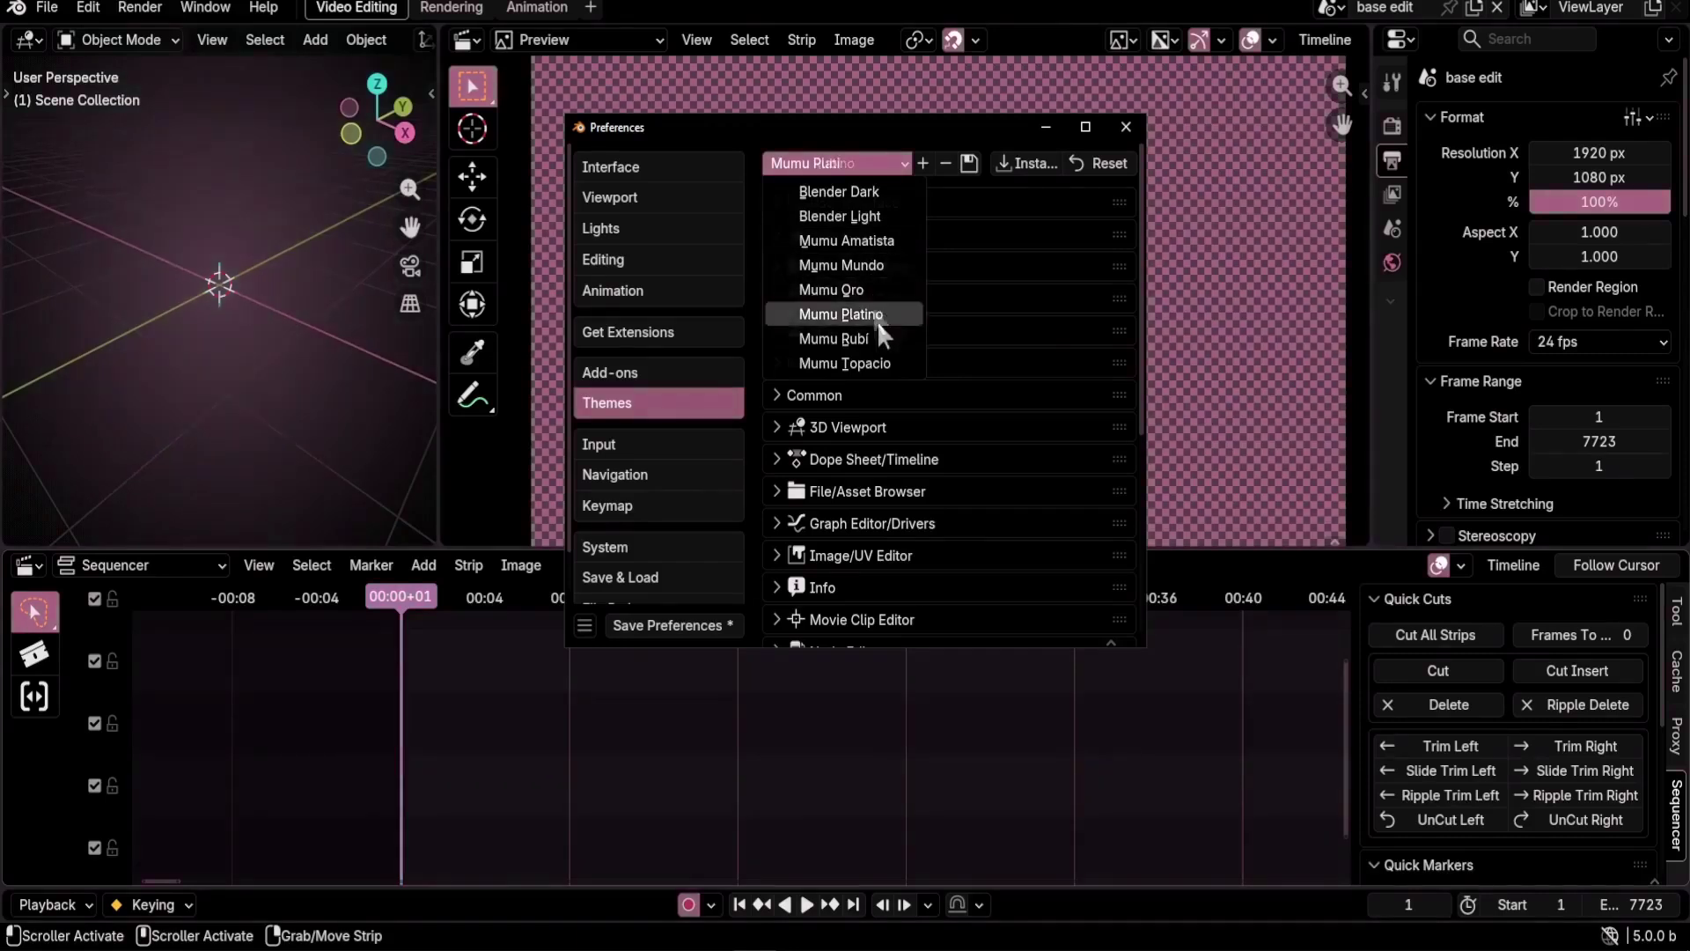
click(879, 319)
click(878, 161)
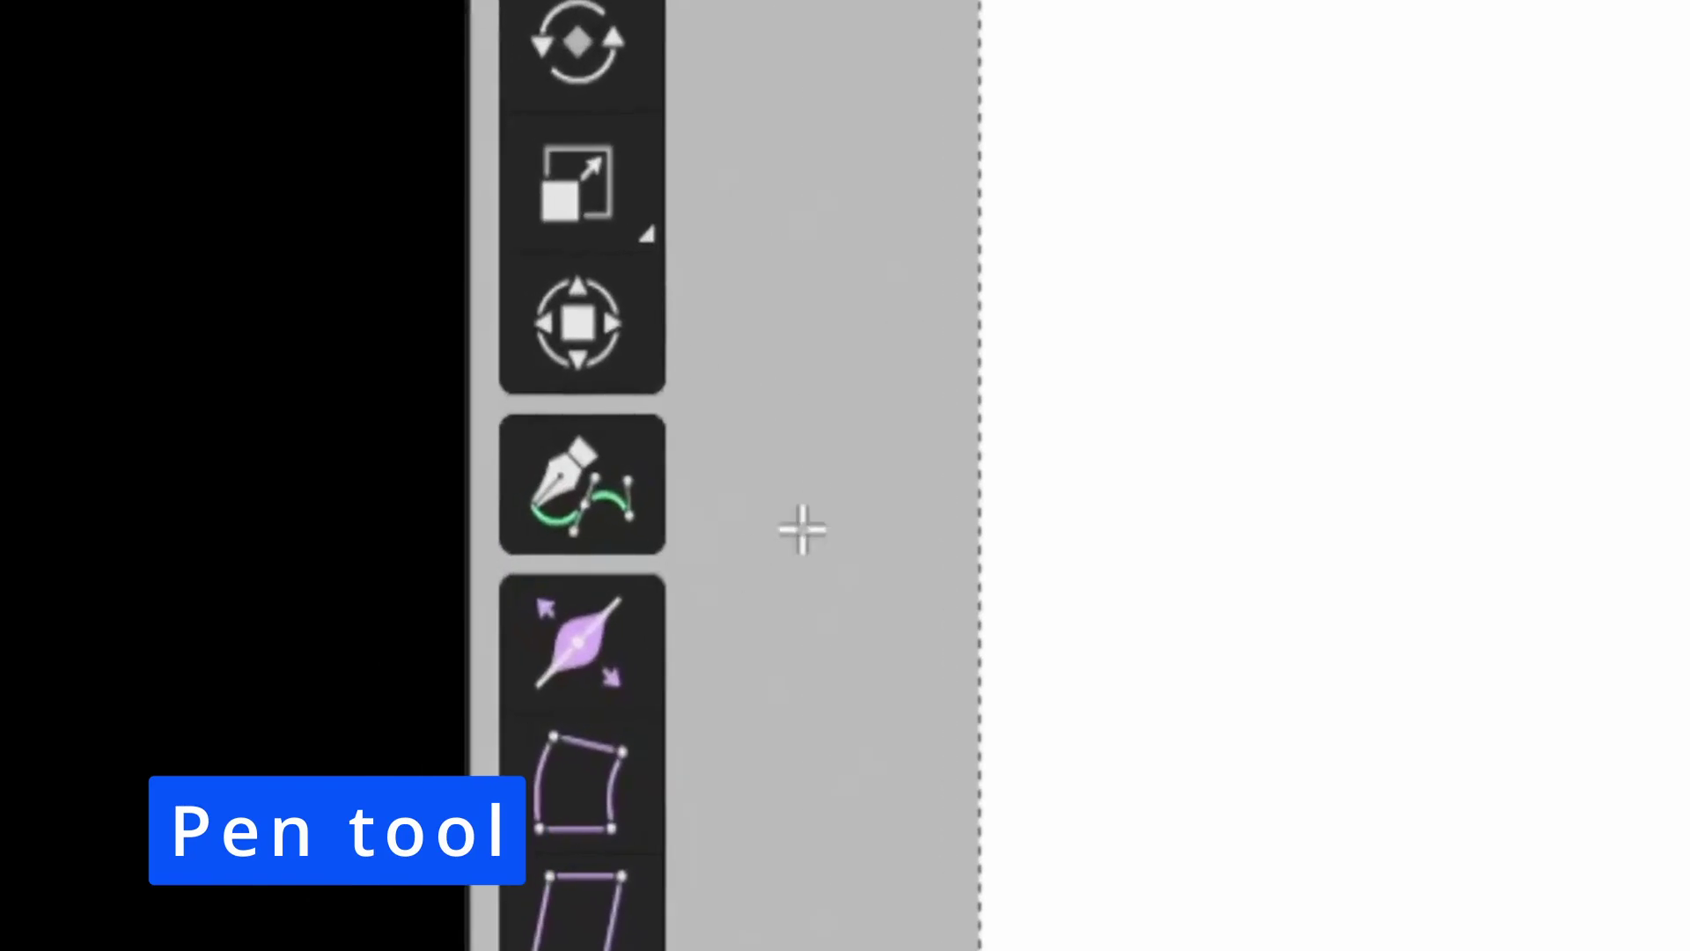
Draw a rectangular Pen stroke and set the handle type of its top-right corner.
click(607, 511)
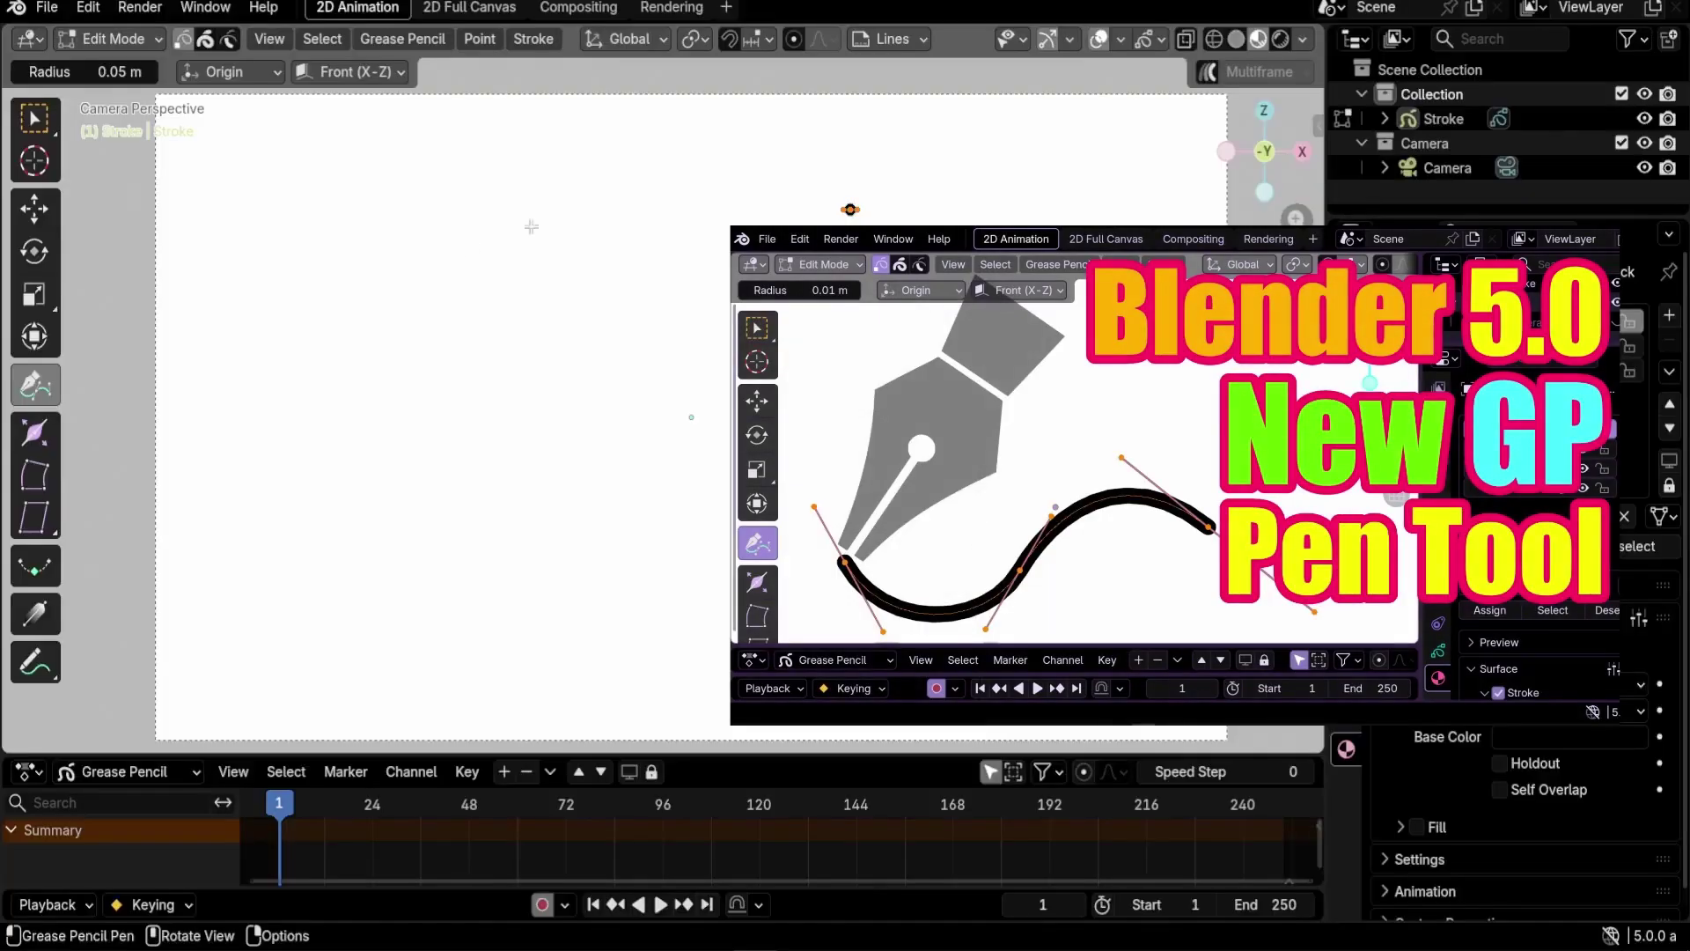
click(468, 246)
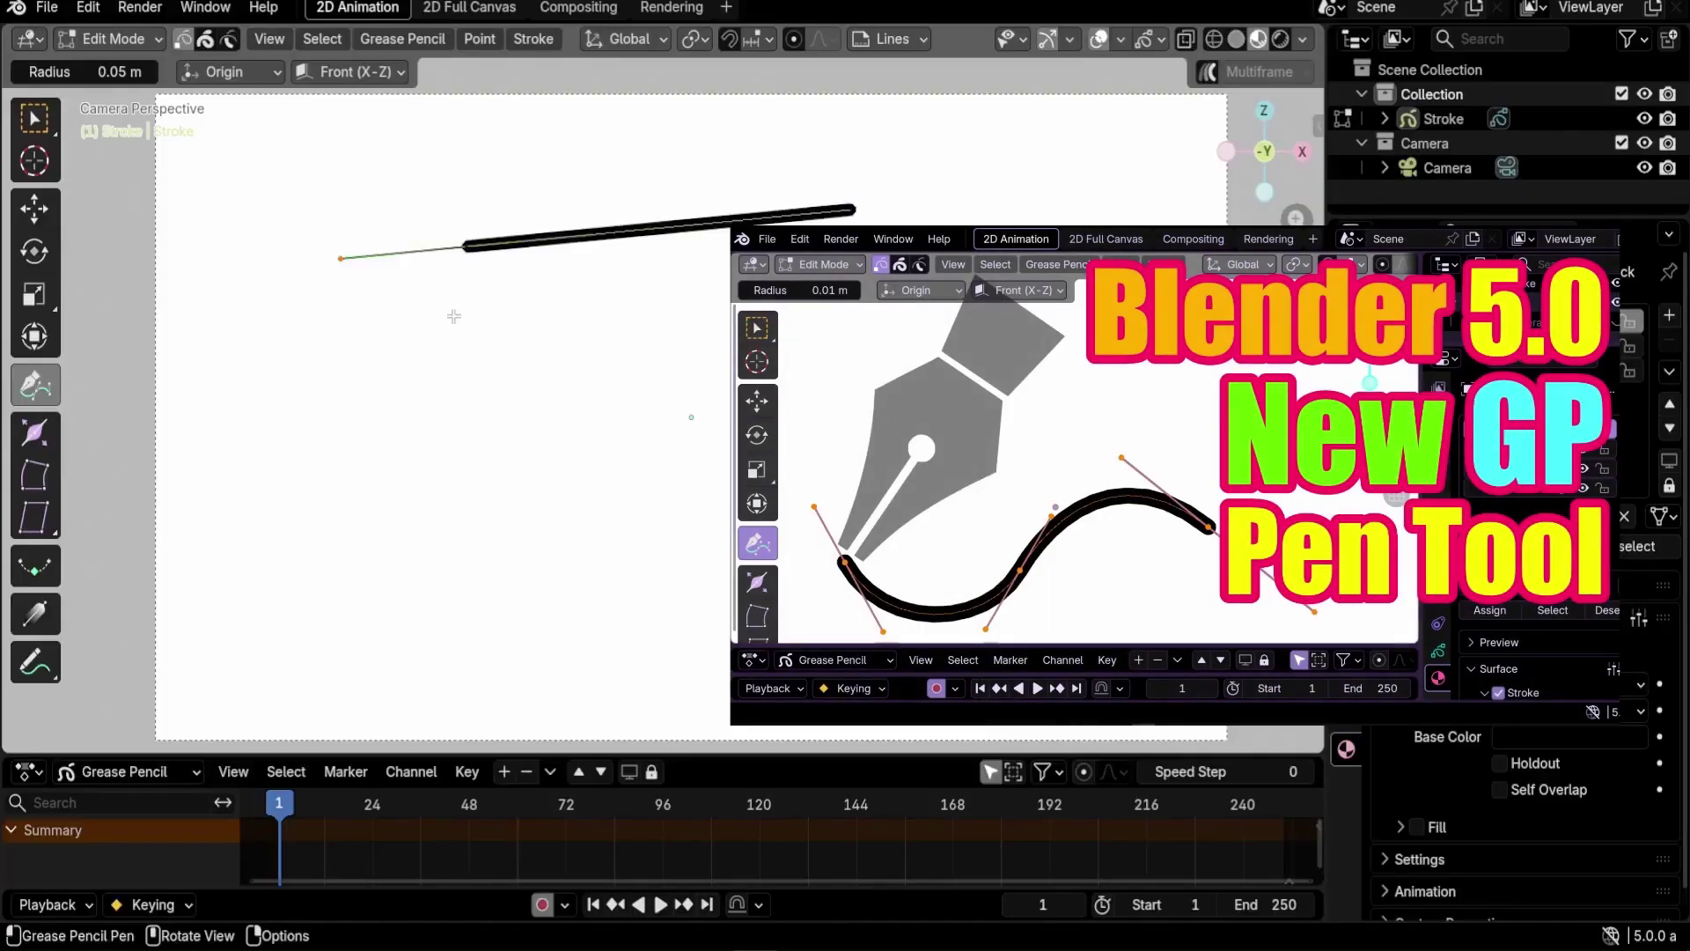
click(476, 581)
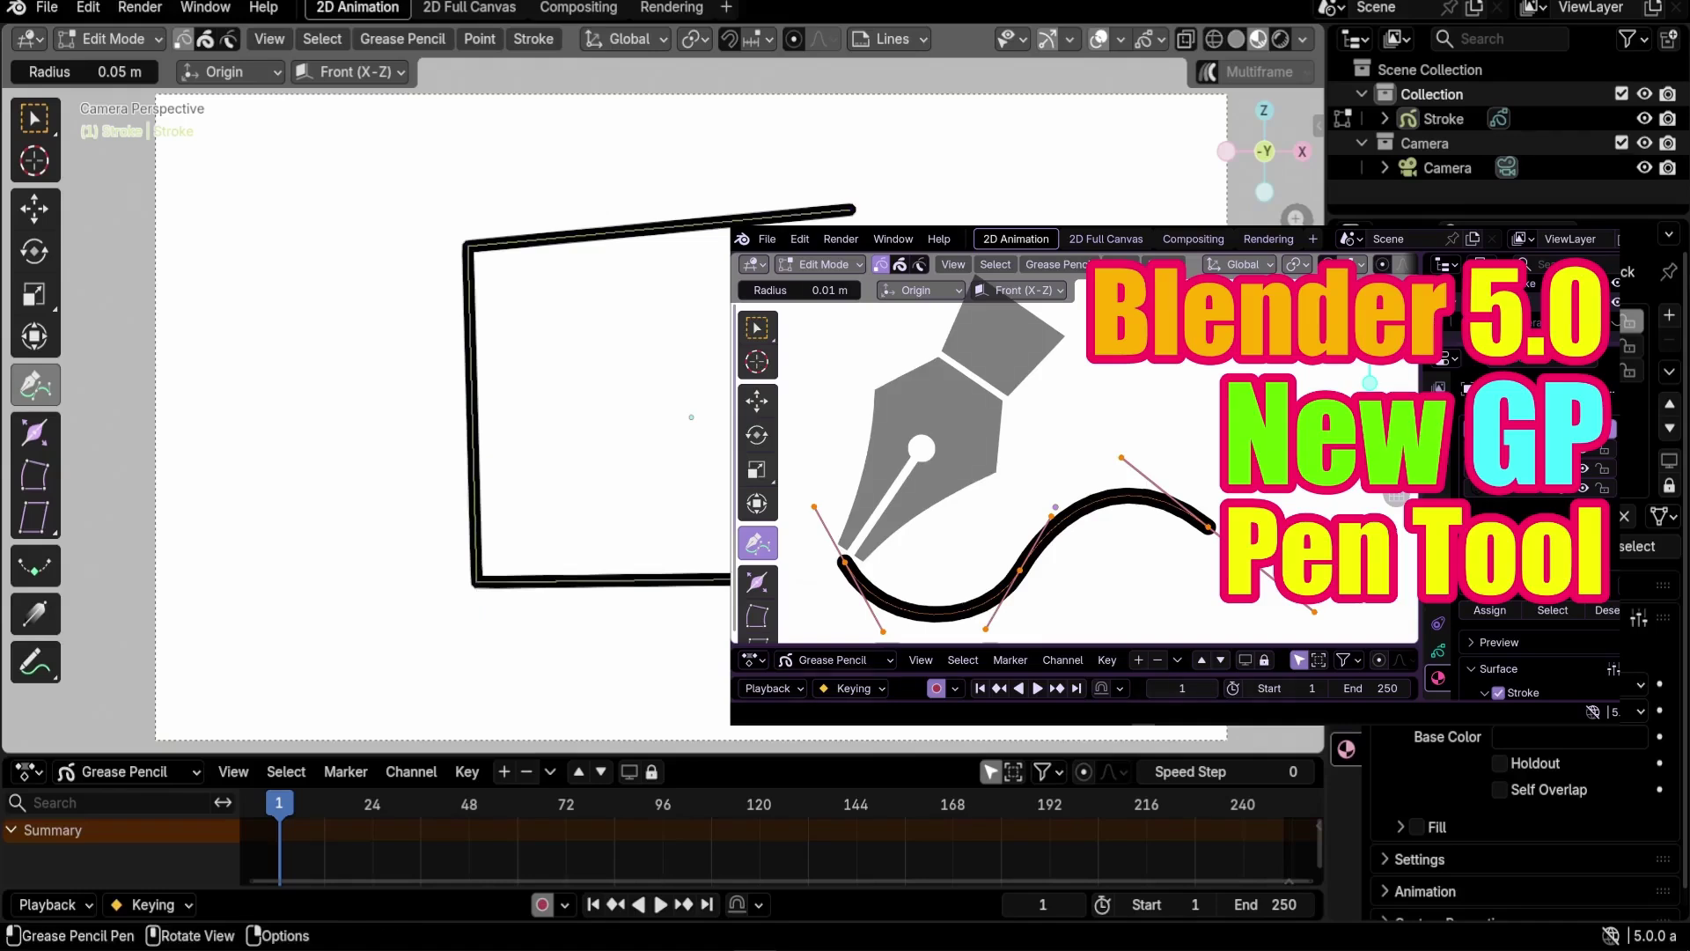
click(877, 211)
key(v)
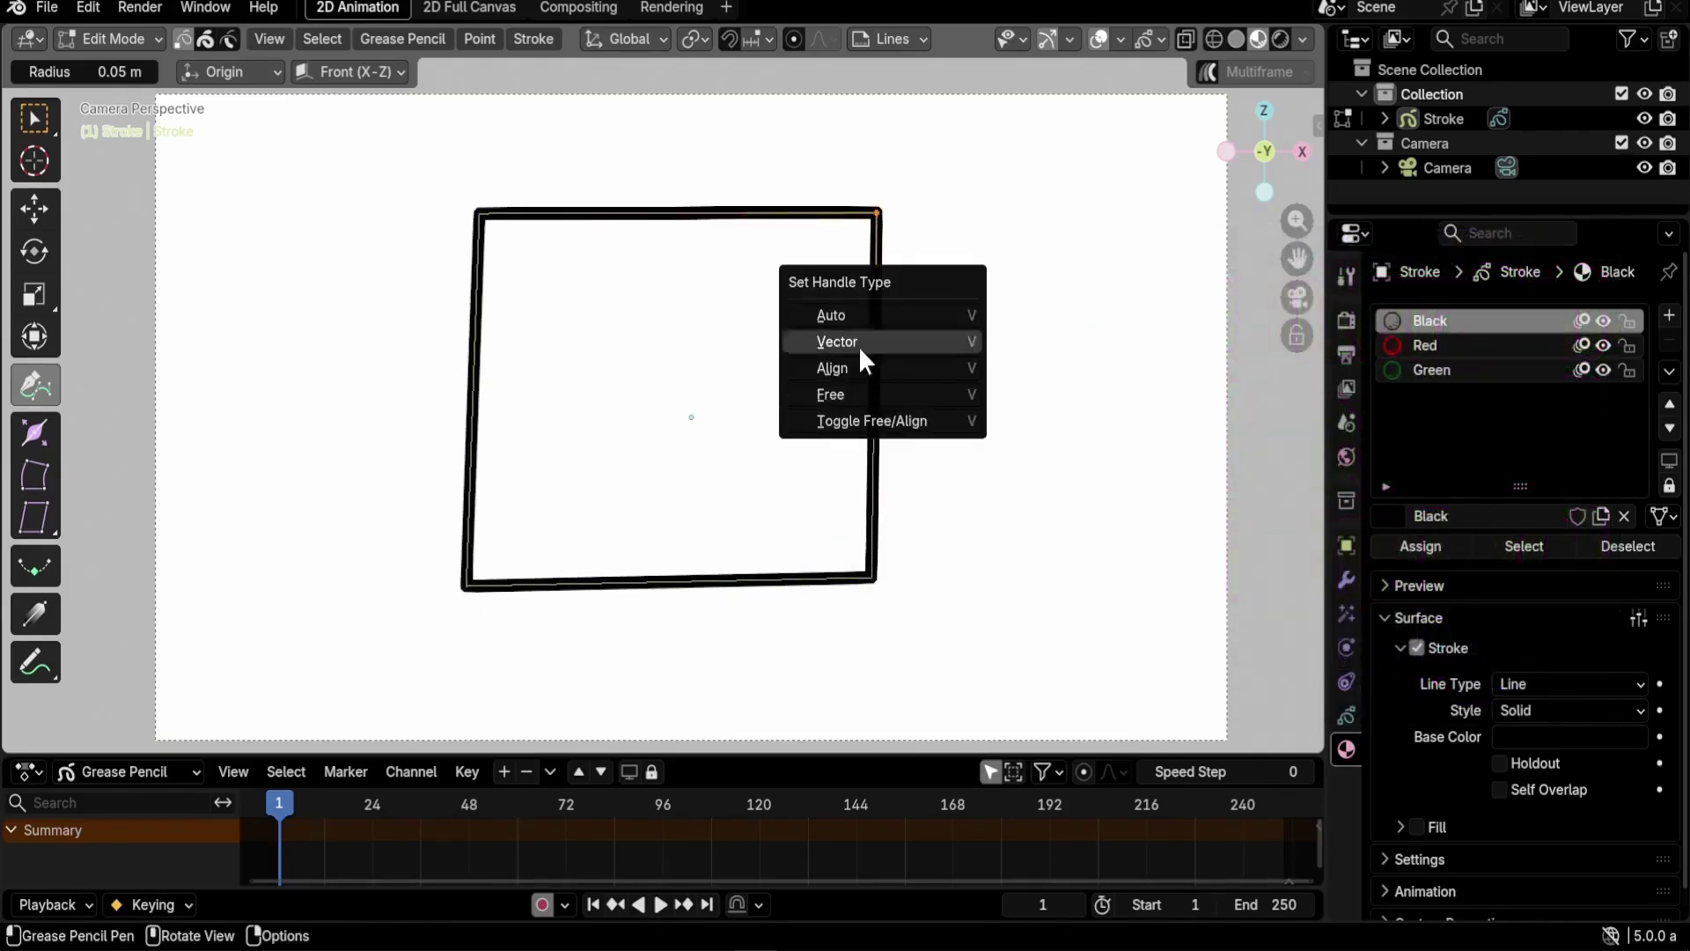
click(884, 317)
mouse_move(877, 213)
mouse_down()
mouse_move(867, 252)
mouse_move(877, 238)
mouse_up()
mouse_move(963, 340)
mouse_down()
mouse_move(970, 369)
mouse_move(981, 352)
mouse_up()
Replace it with a curved Bézier stroke, undoing the closure so it stays an open arc.
key(v)
drag(924, 238, 878, 220)
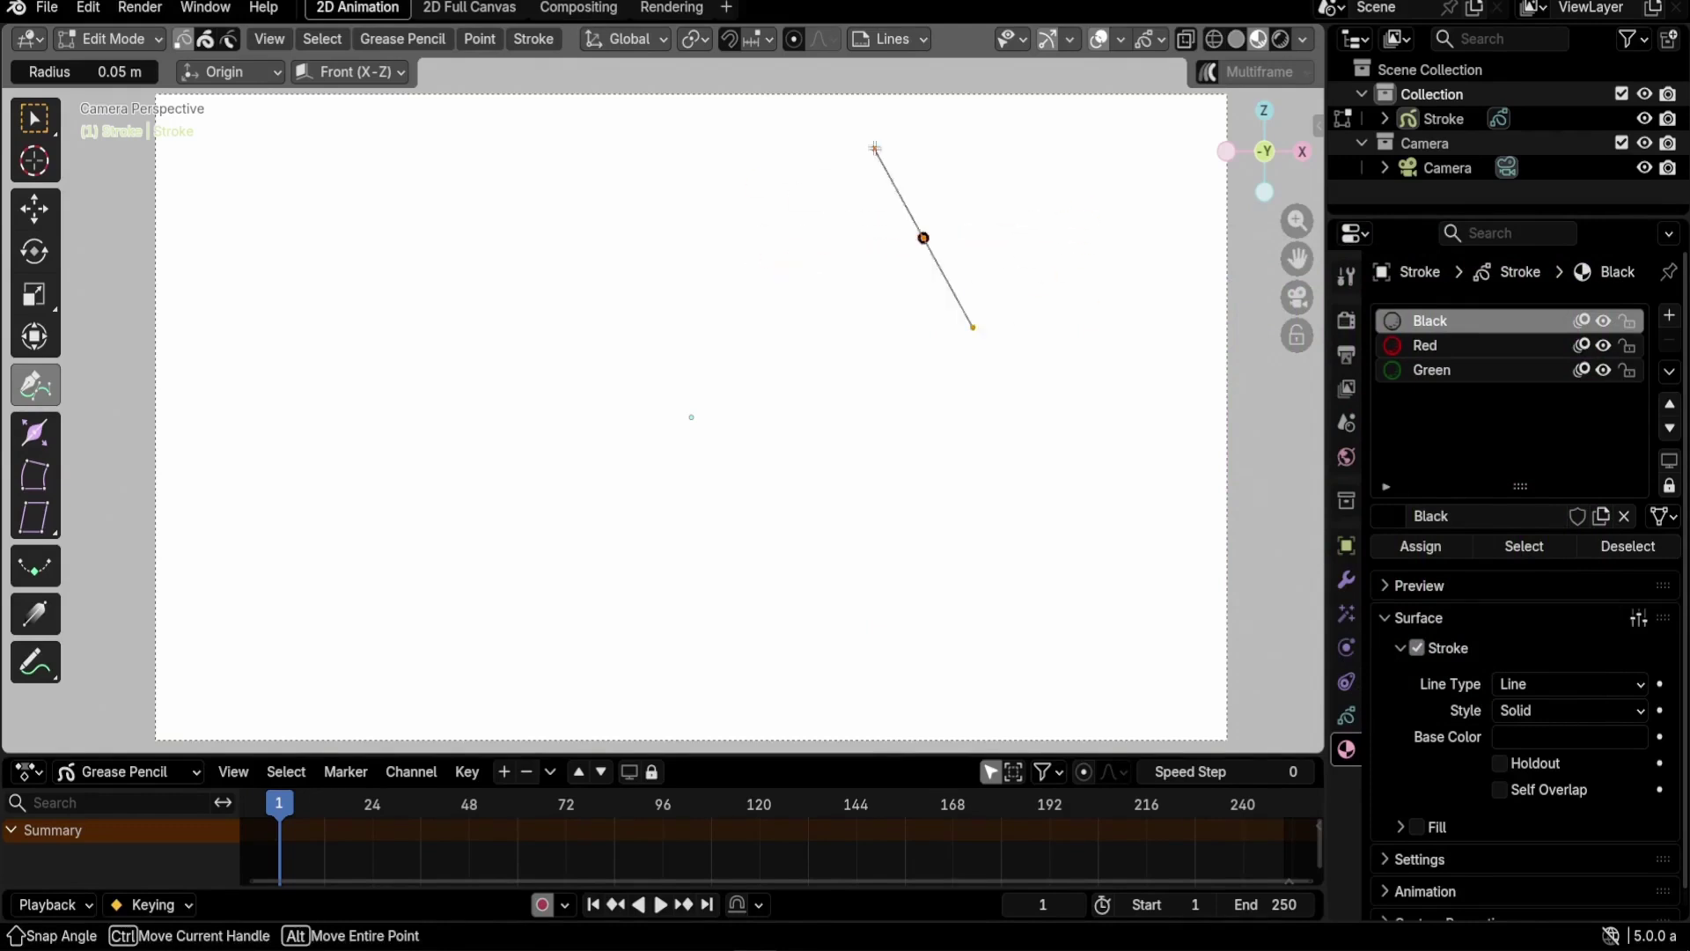
drag(875, 148, 792, 151)
mouse_move(407, 234)
mouse_down()
mouse_move(238, 229)
mouse_move(313, 264)
mouse_move(290, 361)
mouse_up()
drag(414, 577, 494, 663)
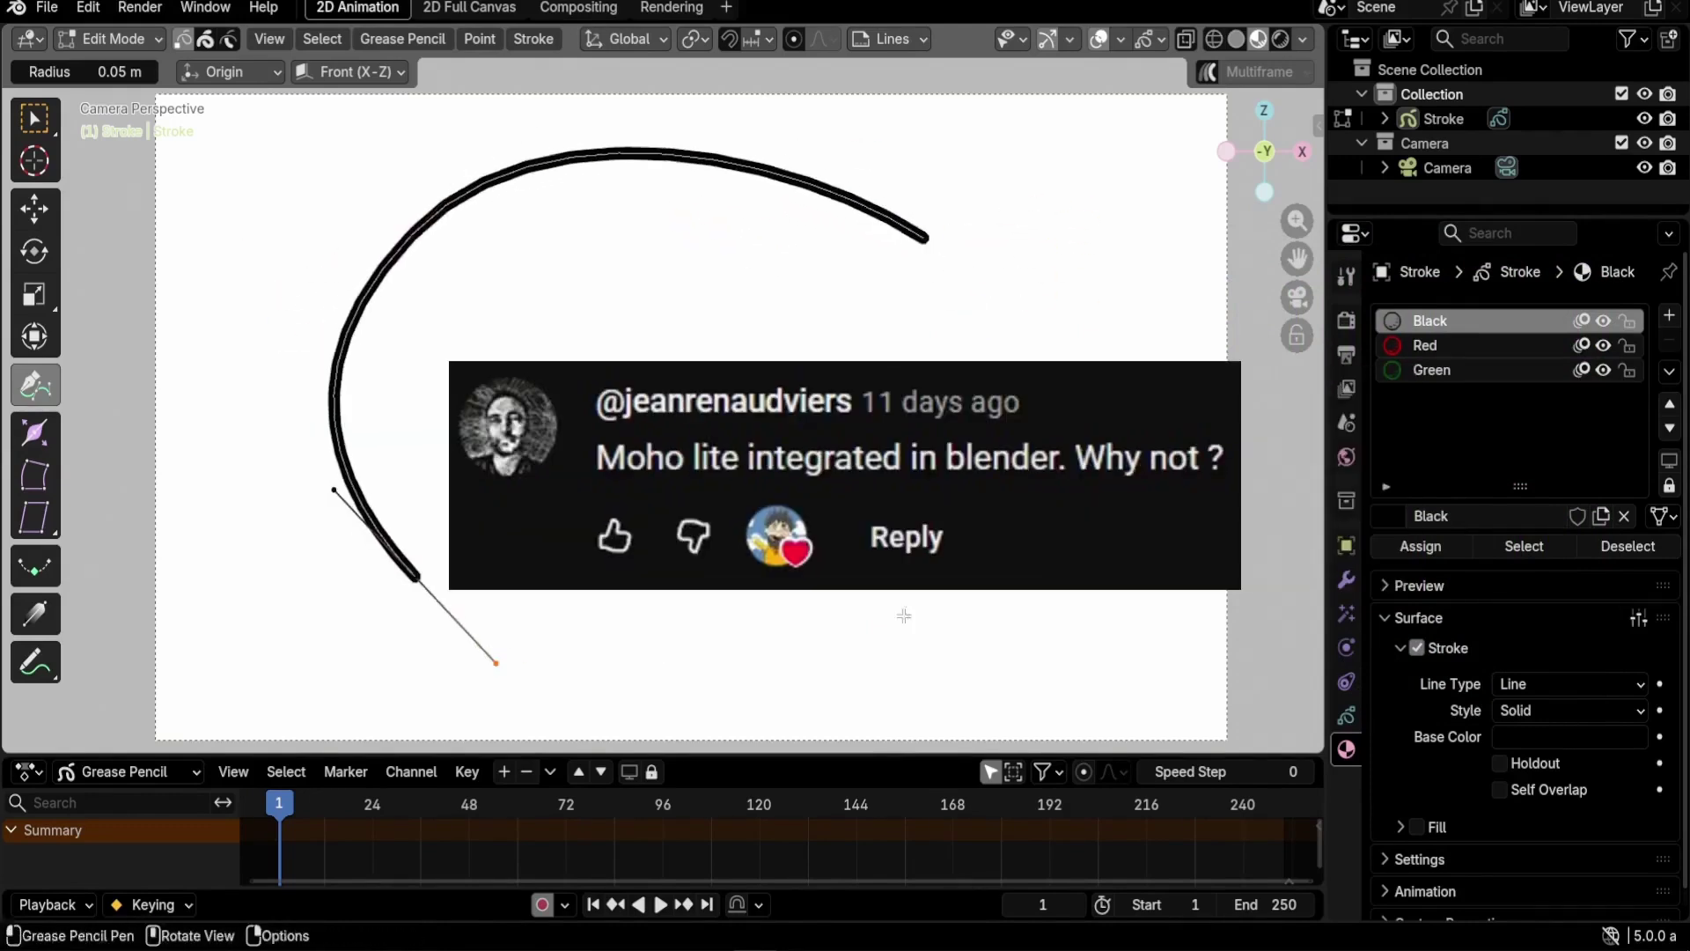
drag(832, 603, 968, 511)
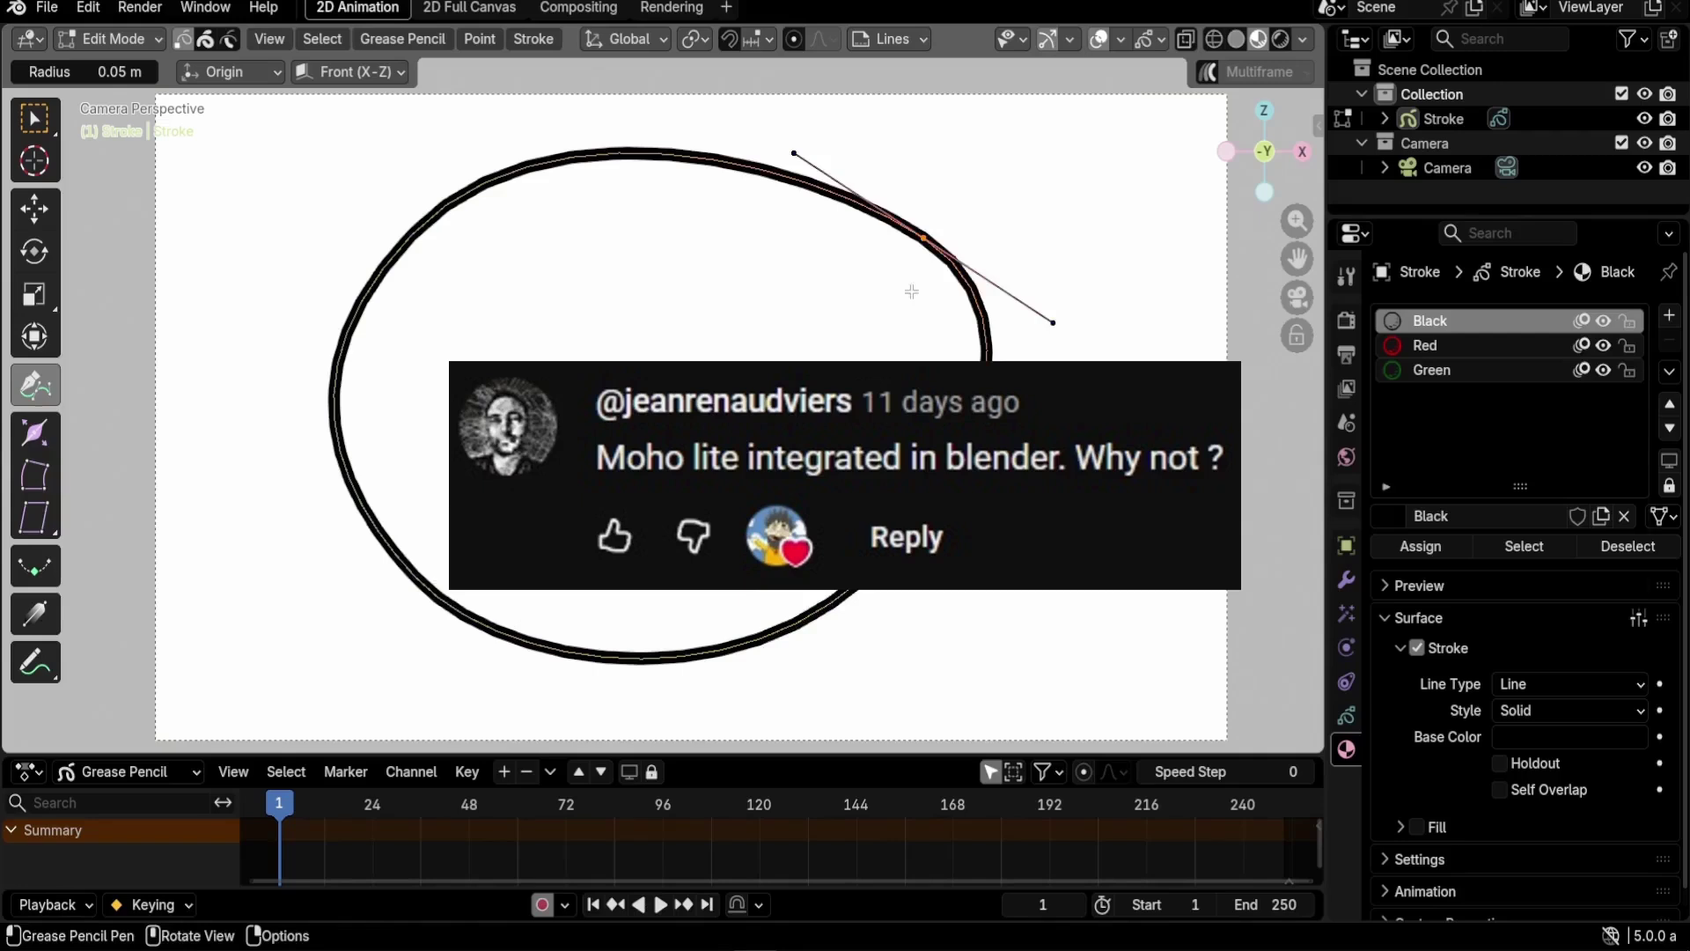
key(ctrl+z)
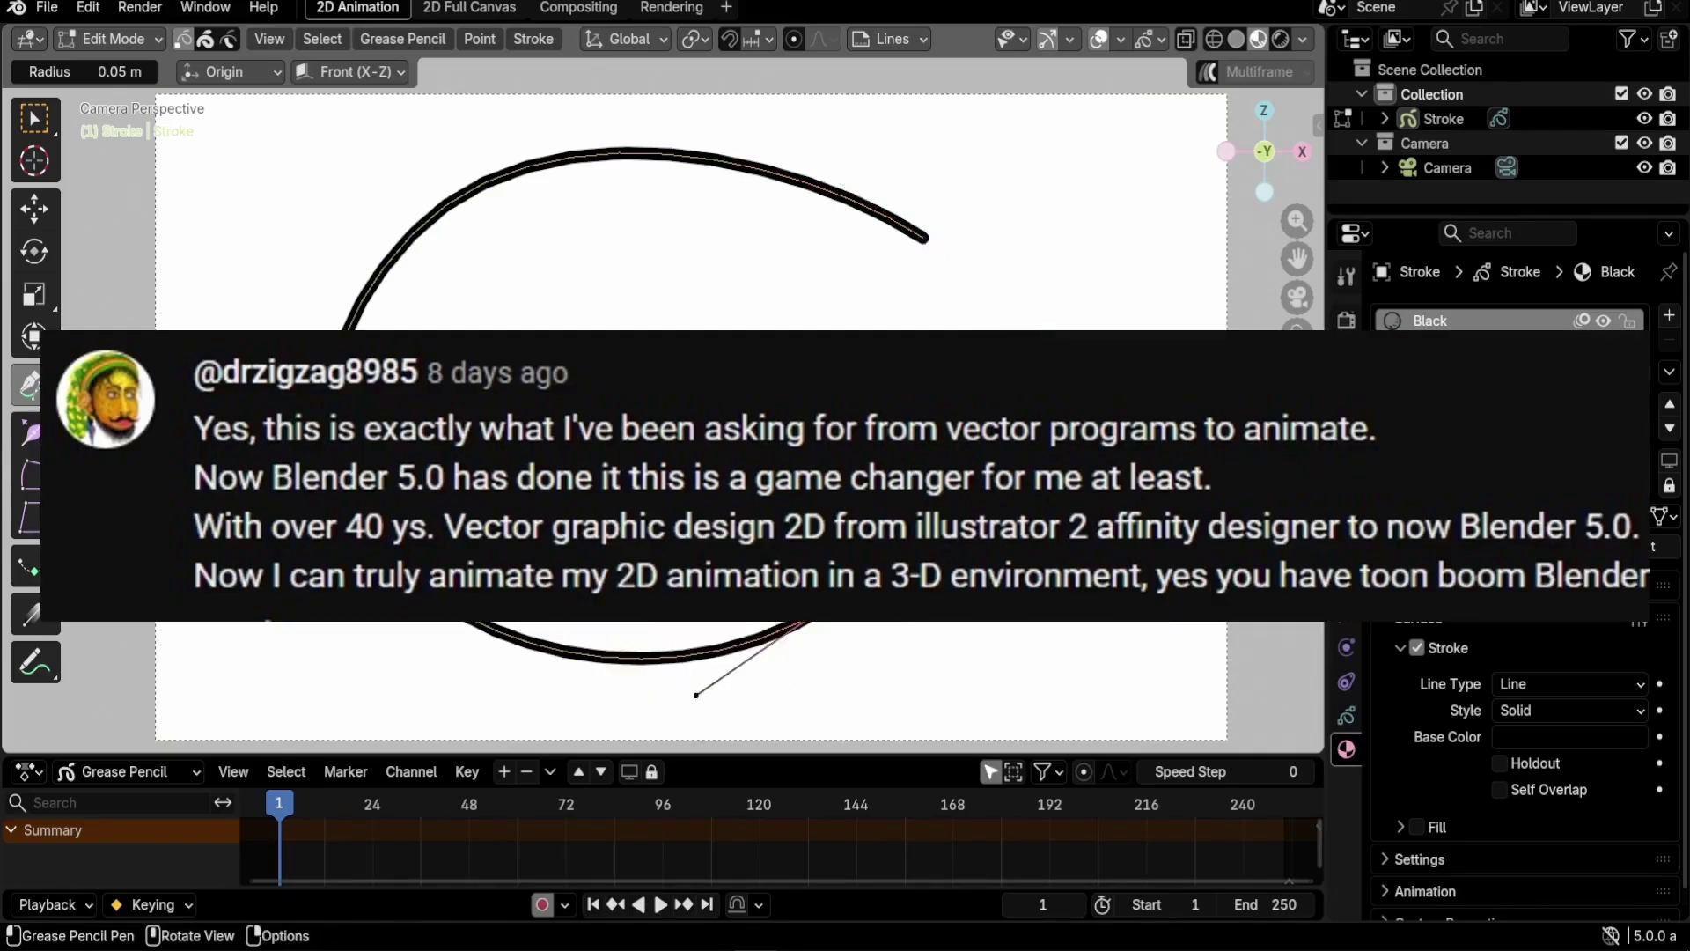
click(34, 117)
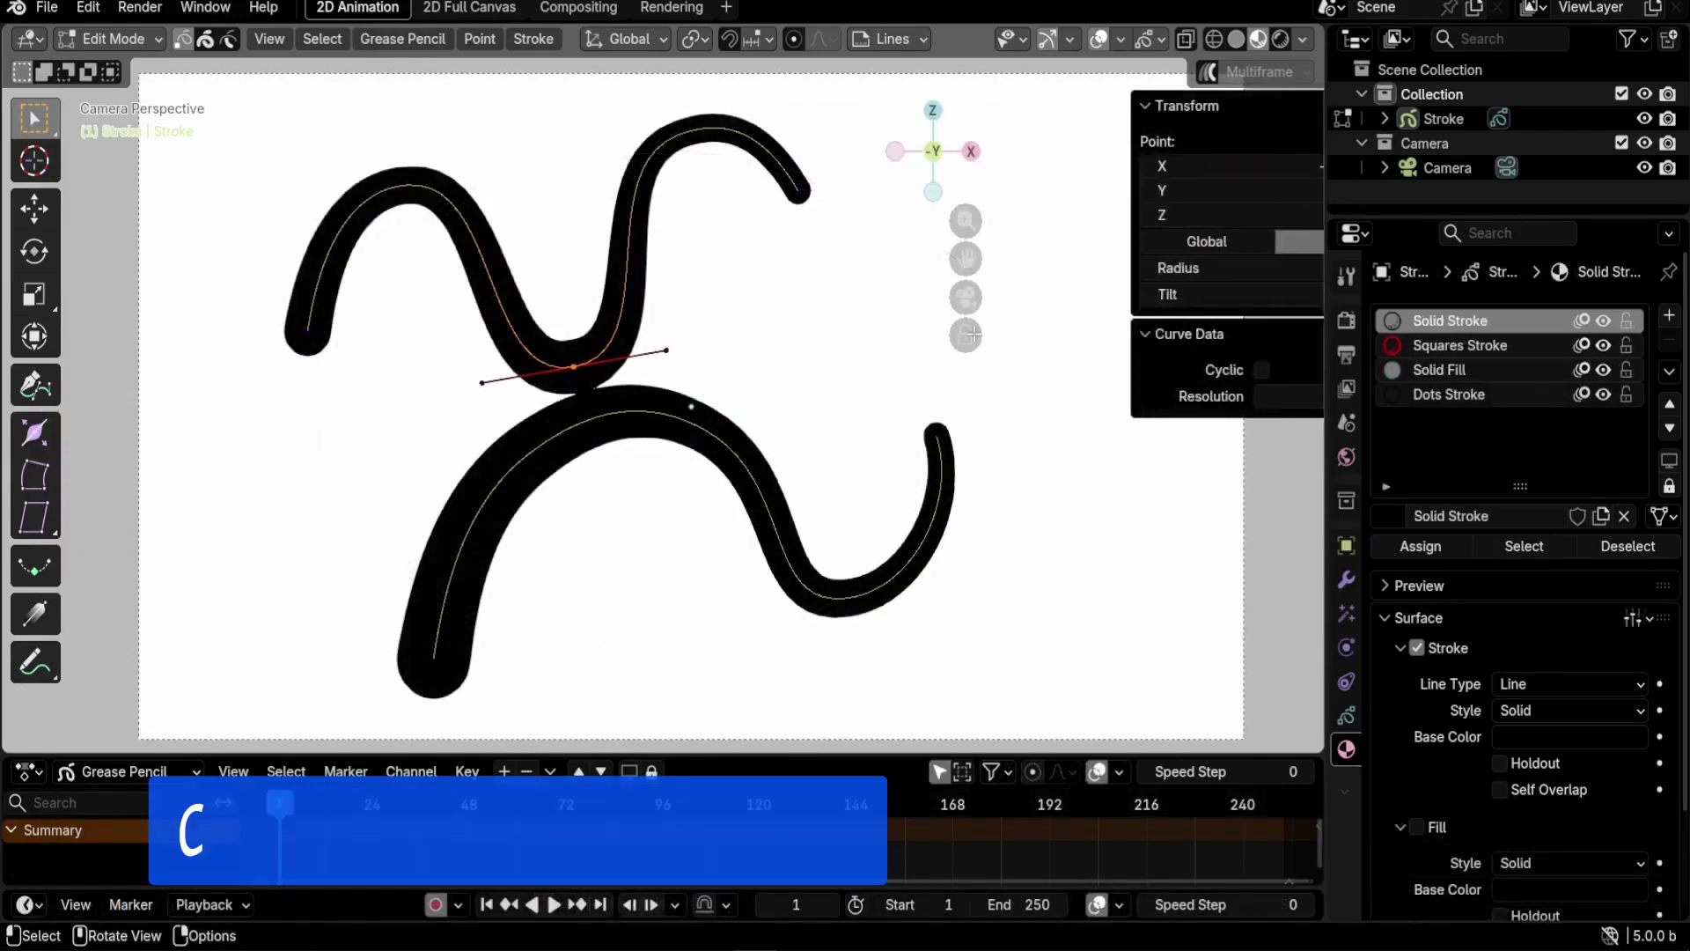
Toggle Cyclic on the top and lower strokes in the Item tab, leaving both open.
scroll(1311, 115, down, 2)
click(1312, 114)
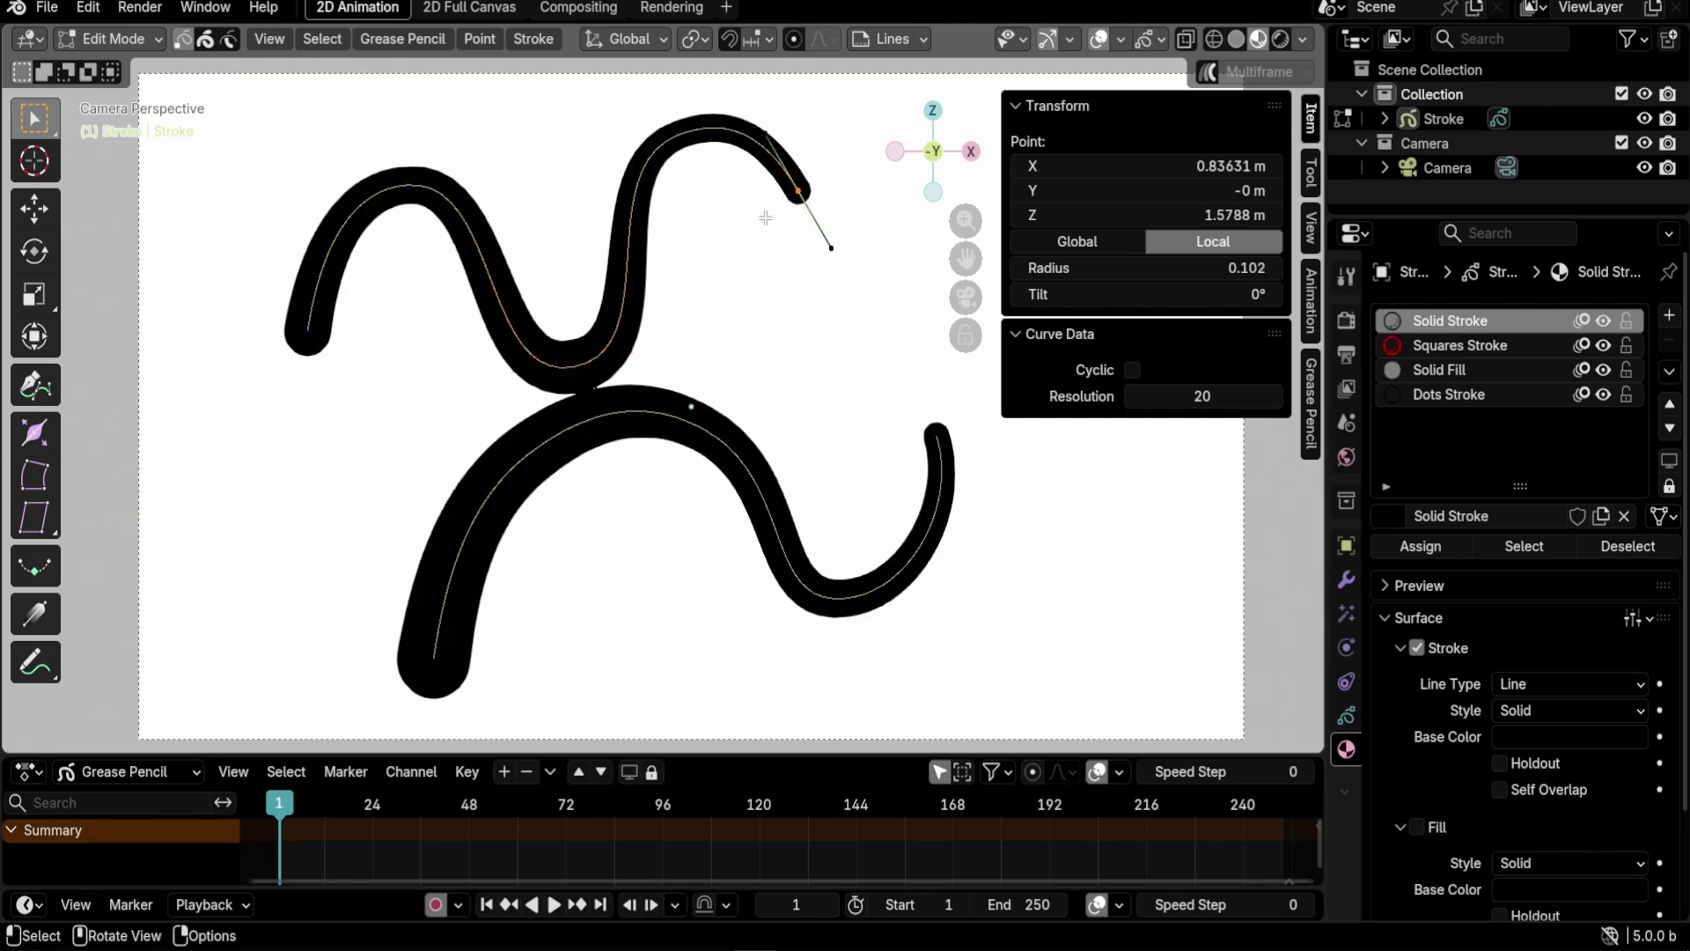
click(1134, 370)
click(1134, 370)
click(676, 412)
click(1132, 370)
click(1132, 369)
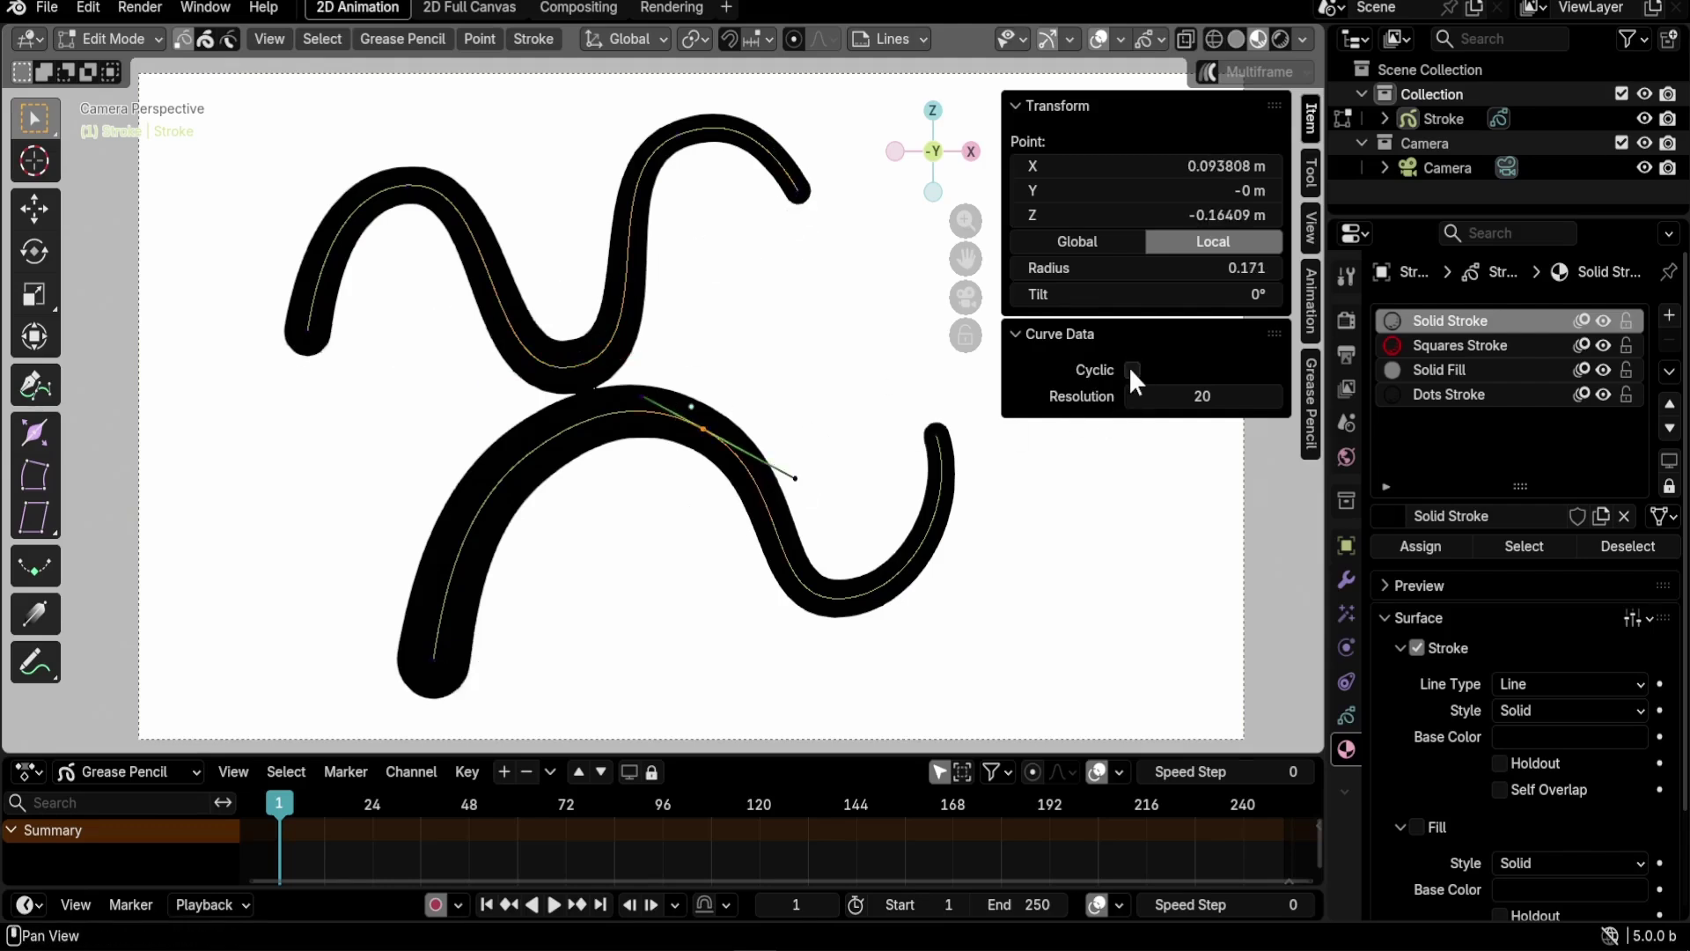
Set the lower stroke's resolution to 24 and convert it to a NURBS curve.
mouse_move(1140, 395)
mouse_down()
mouse_move(1100, 395)
mouse_move(1147, 395)
mouse_up()
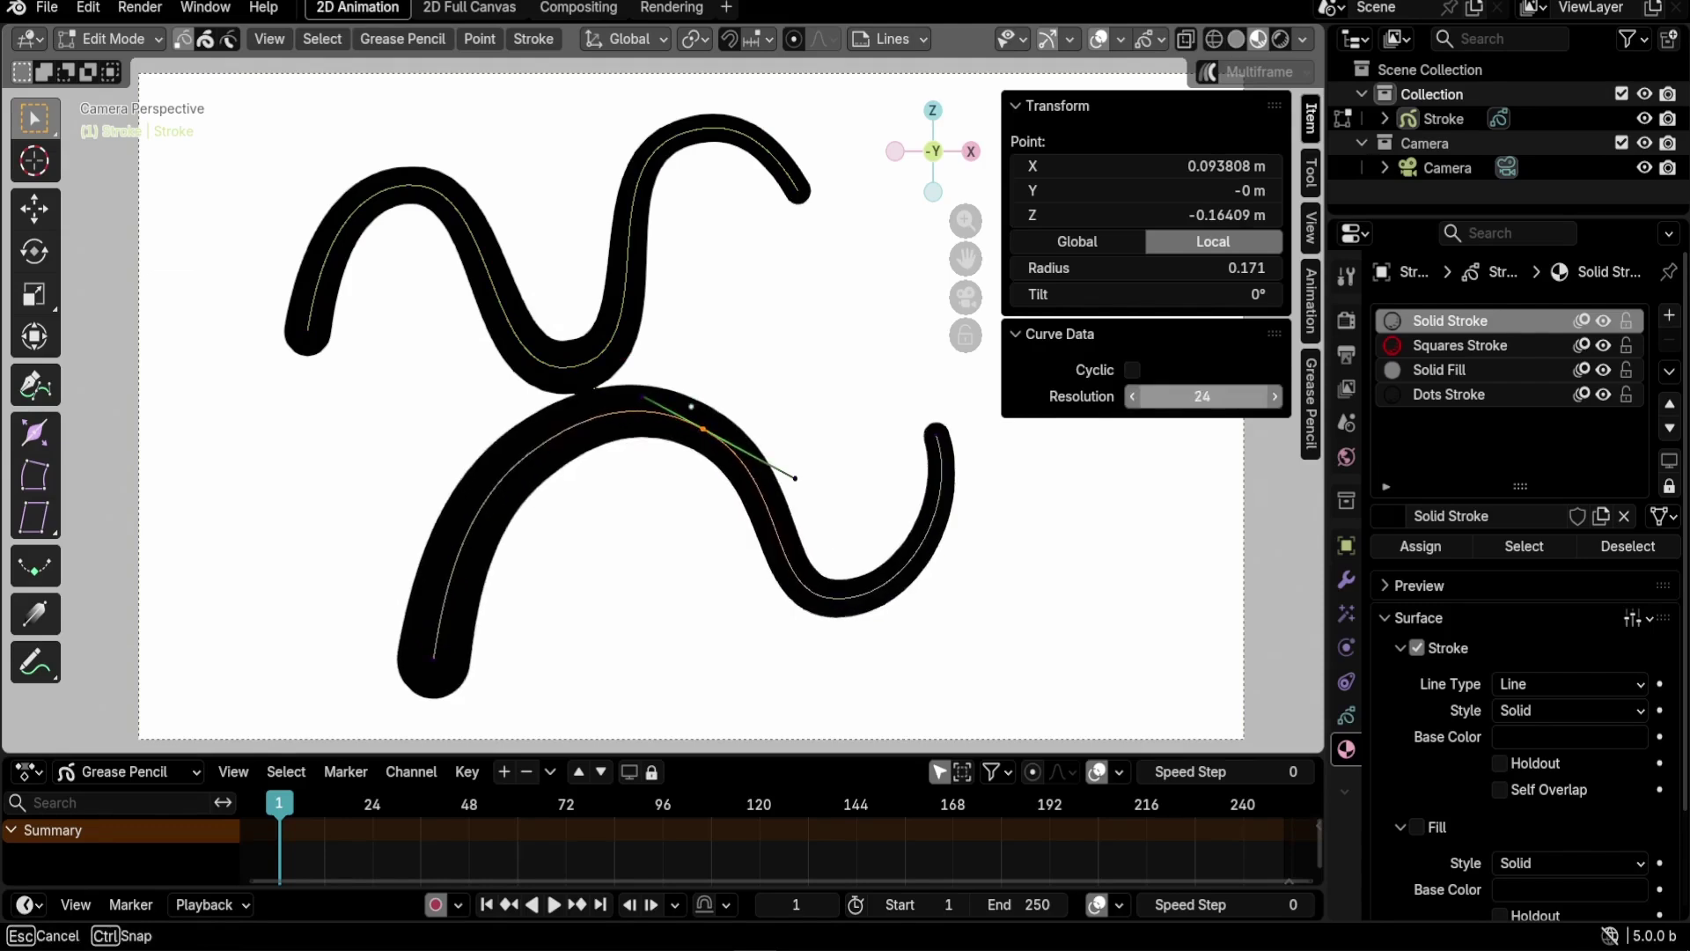
click(533, 39)
mouse_move(715, 528)
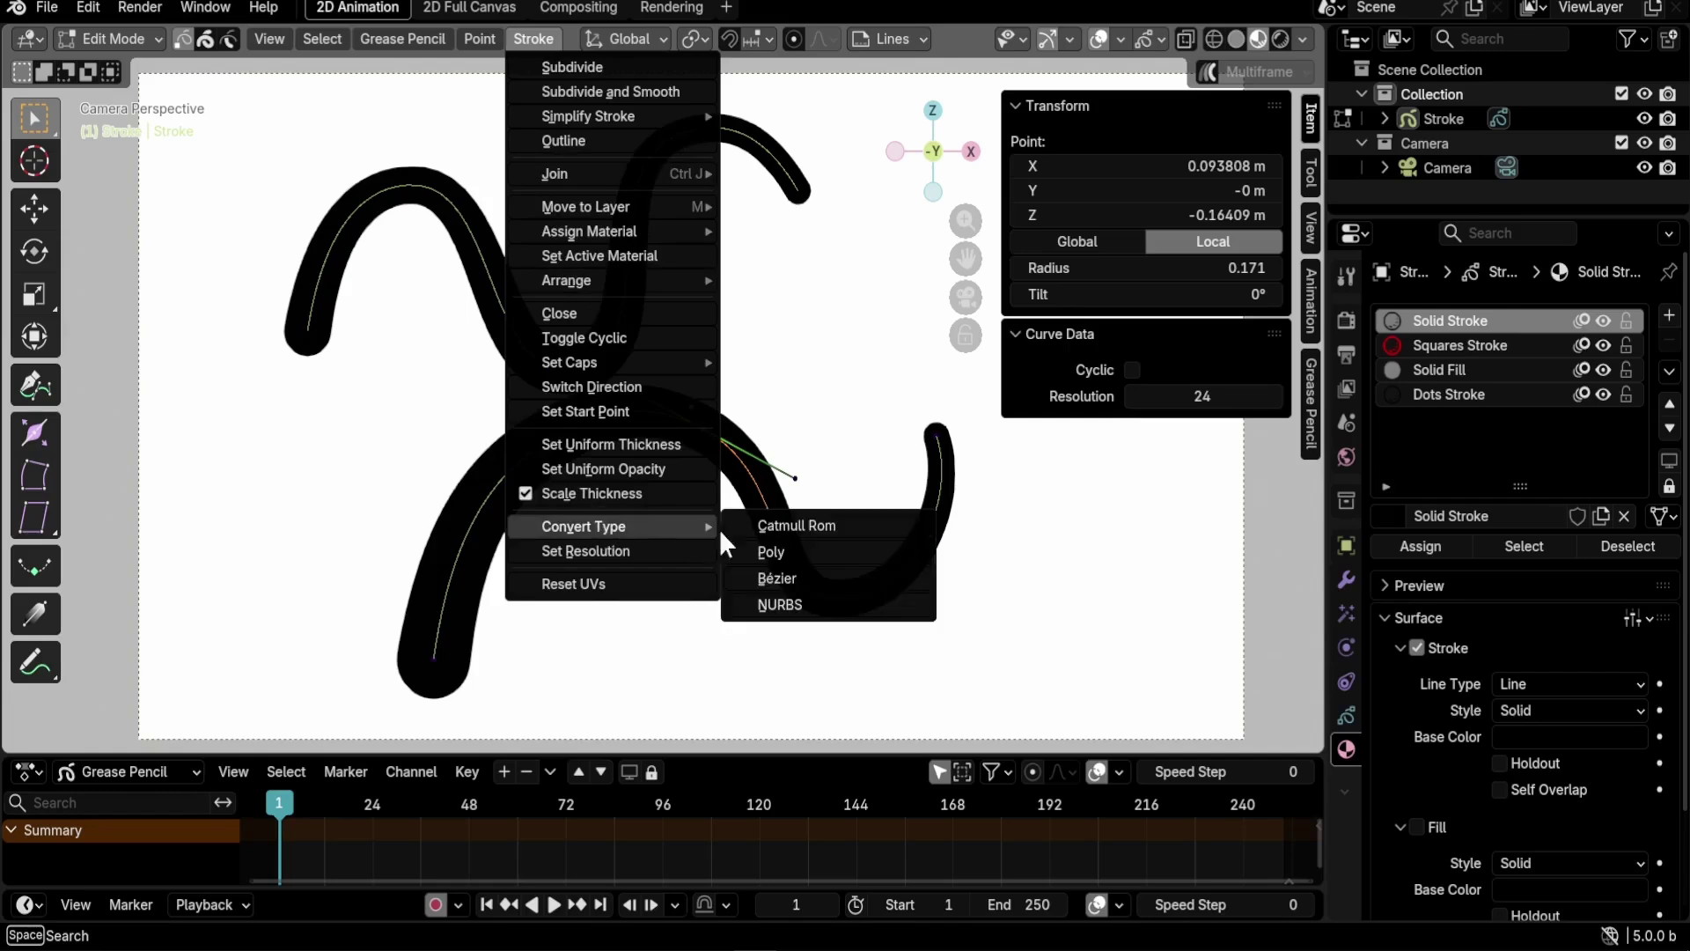
click(781, 606)
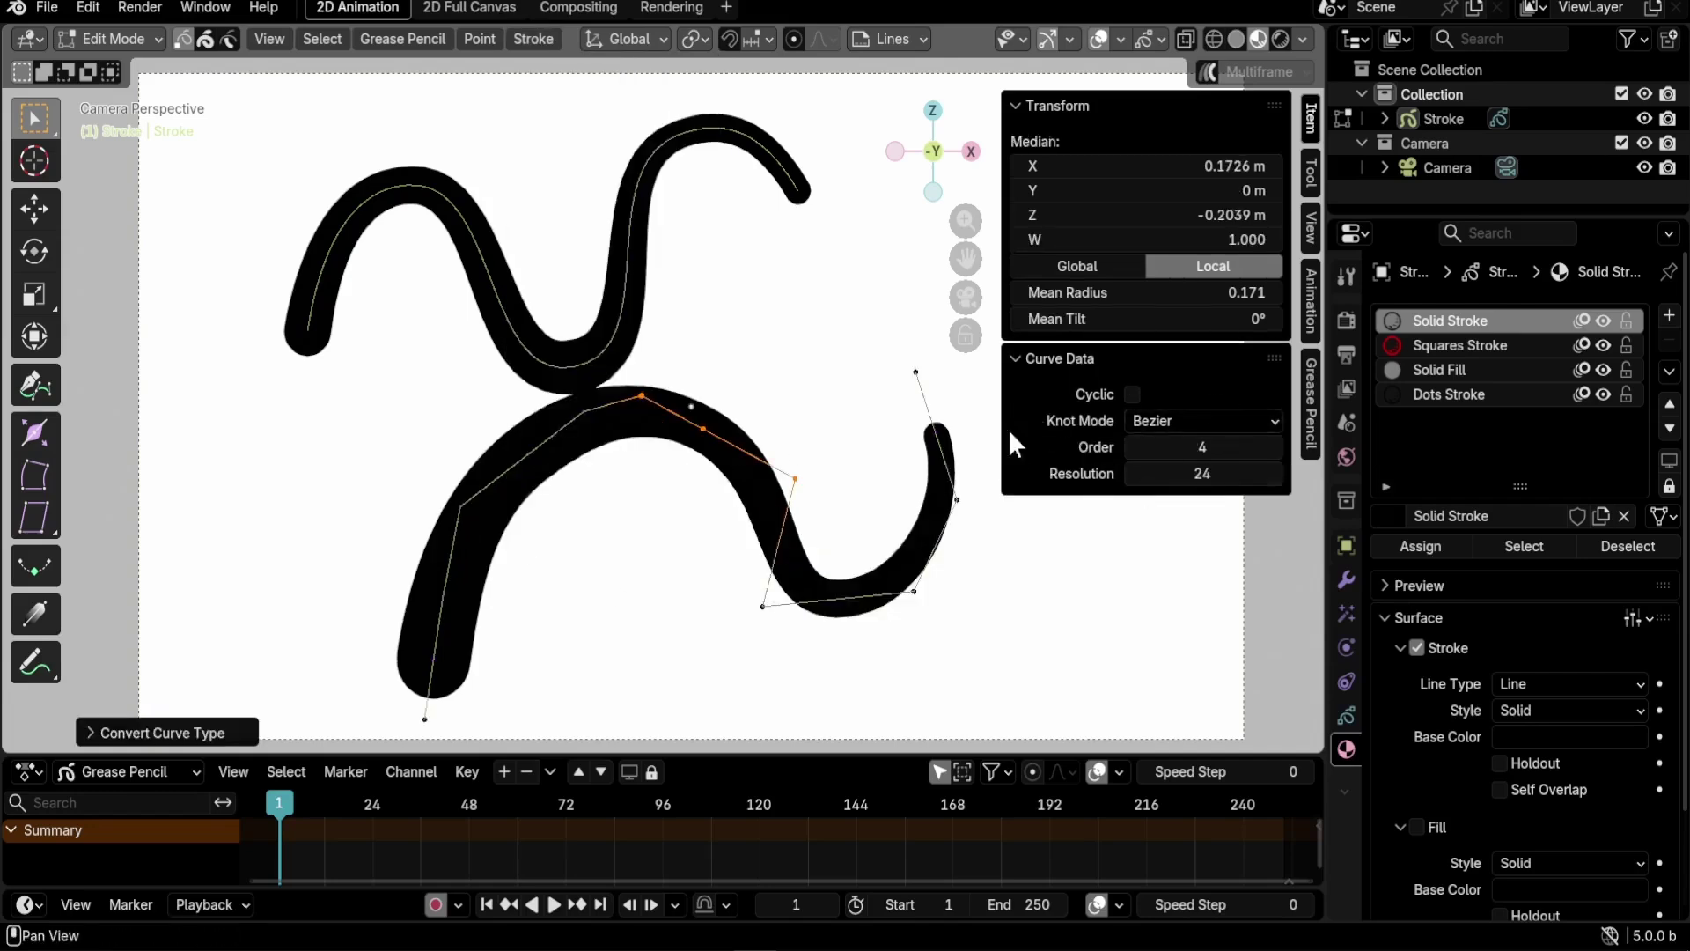
click(821, 201)
shift+click(671, 412)
Toggle Cyclic on the selected strokes and lower their resolution so they turn angular.
click(1134, 368)
click(1133, 368)
click(1134, 368)
click(1134, 368)
mouse_move(1211, 398)
mouse_down()
mouse_move(1175, 398)
mouse_move(1202, 396)
mouse_up()
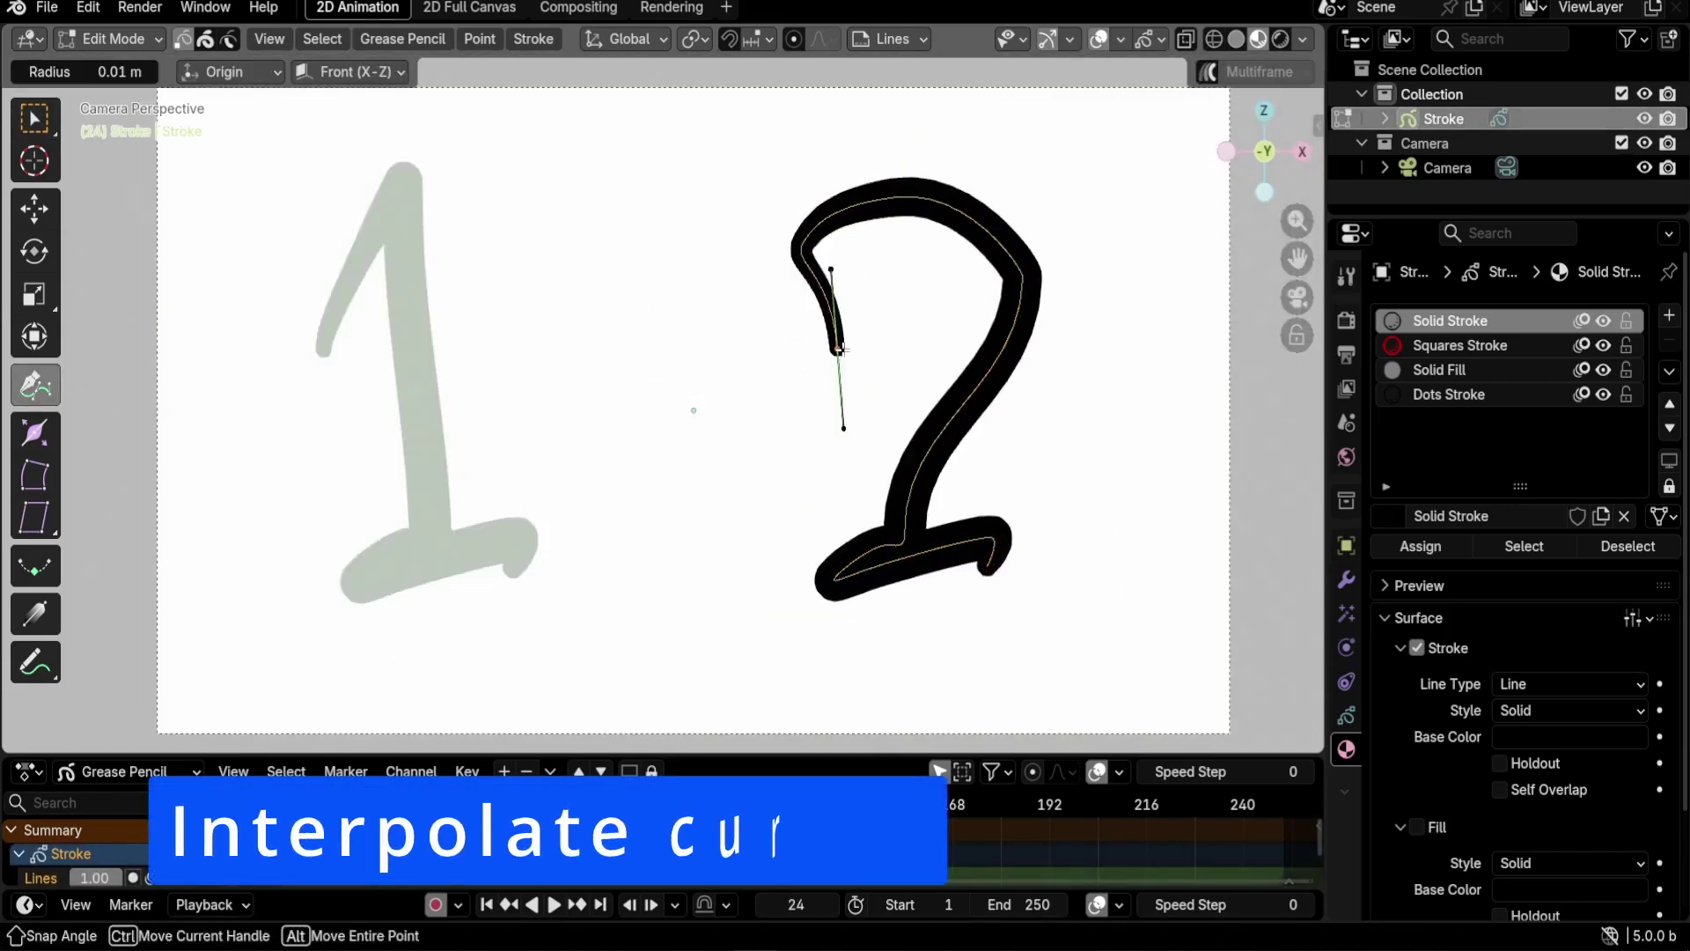
Move points of the numeral 1 to reshape it into a 2.
drag(843, 349, 887, 372)
drag(1023, 278, 1023, 314)
drag(968, 388, 979, 403)
key(g)
click(847, 528)
key(g)
click(921, 440)
drag(995, 539, 1028, 594)
key(g)
click(1072, 615)
Adjust the thickness of the 2's tail, base and upper points, and fine-tune their positions.
key(g)
click(1068, 600)
key(alt+s)
click(1083, 634)
click(866, 598)
key(g)
click(905, 608)
scroll(933, 563, up, 5)
key(g)
click(759, 626)
key(alt+s)
click(1022, 695)
scroll(1011, 511, down, 5)
key(alt+s)
click(1110, 349)
key(g)
click(894, 599)
key(g)
click(910, 509)
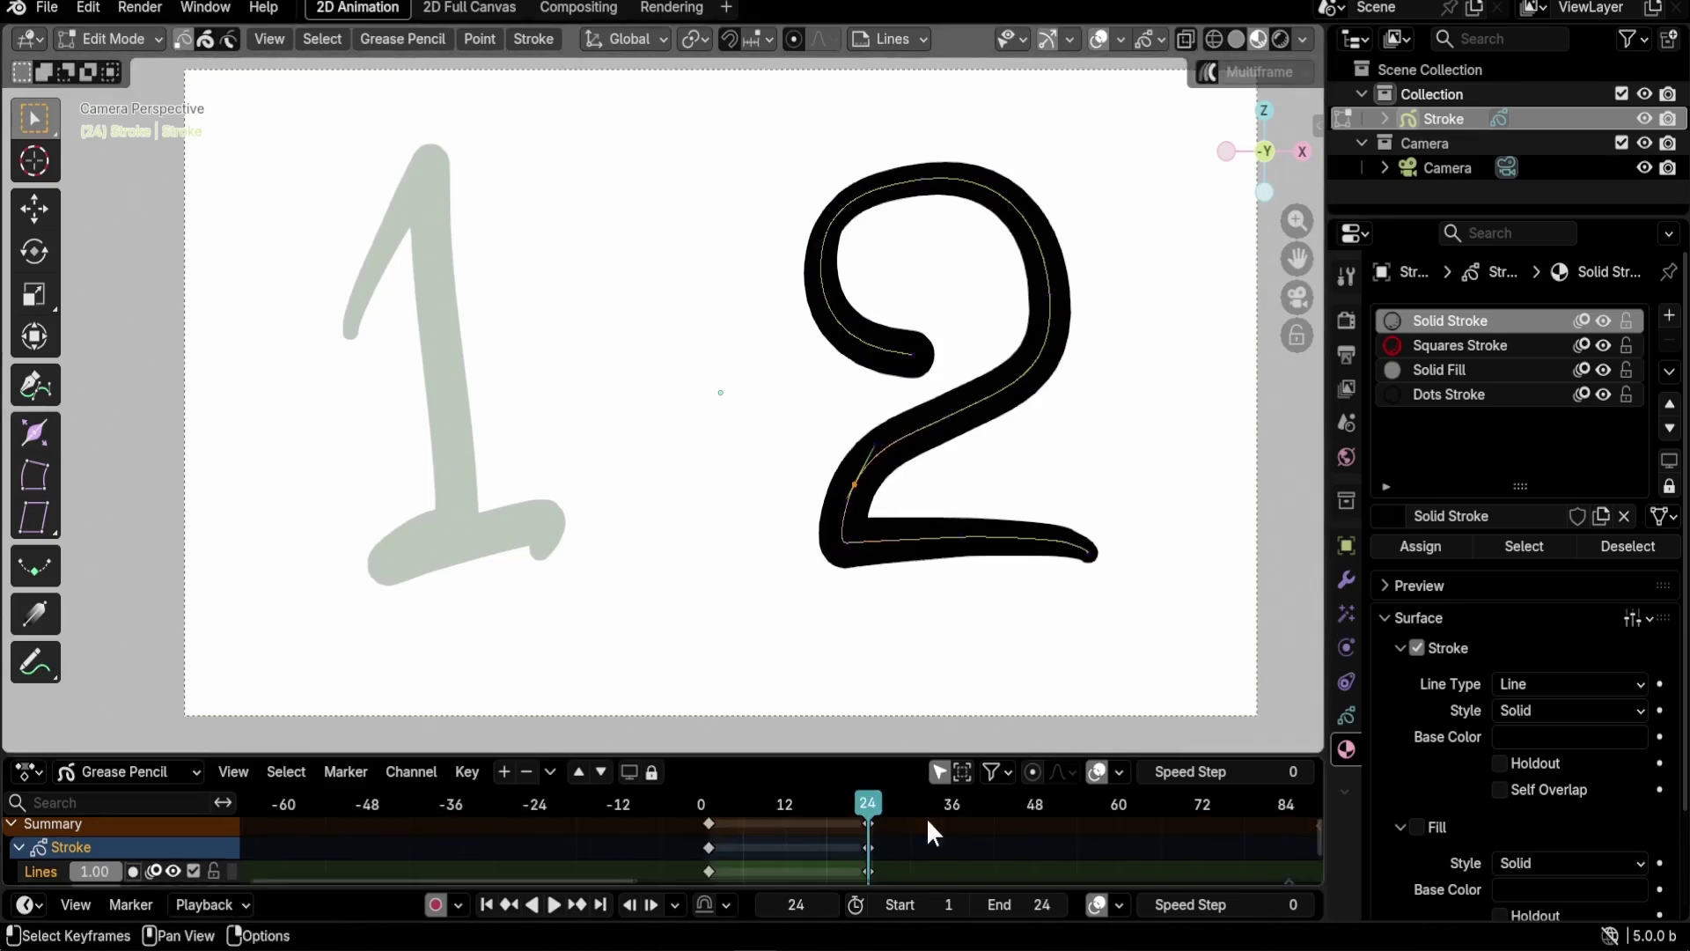
Interpolate in-between drawings across frames 1–24 and play the animation back.
drag(869, 806, 796, 804)
key(space)
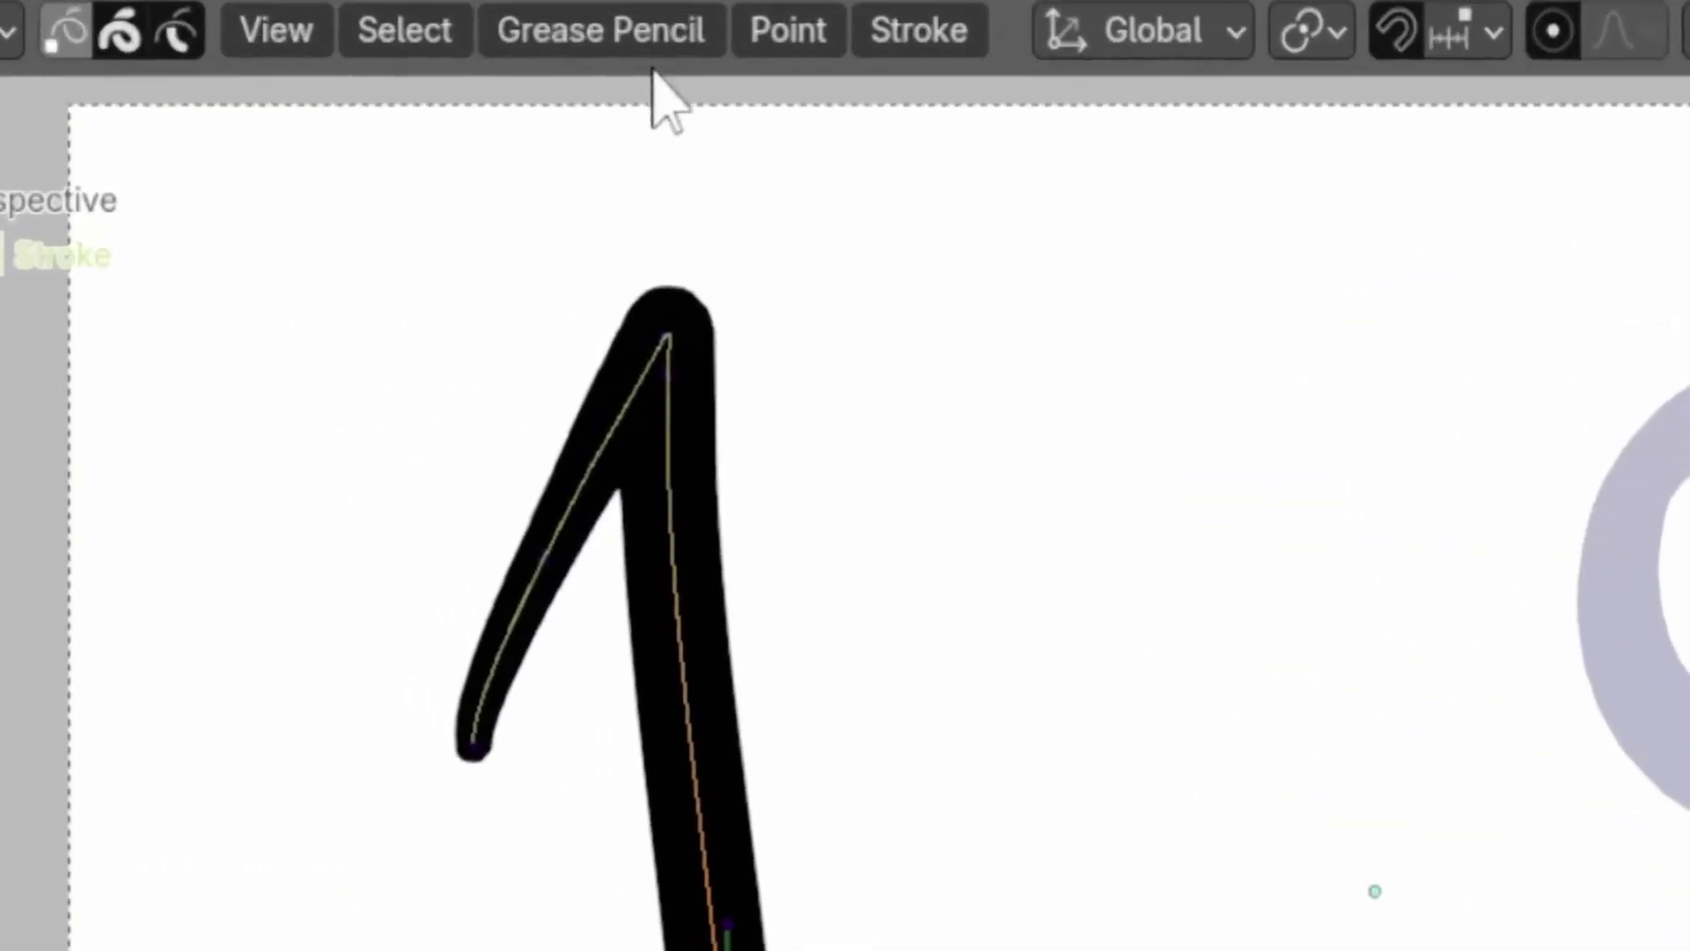
click(402, 39)
click(427, 213)
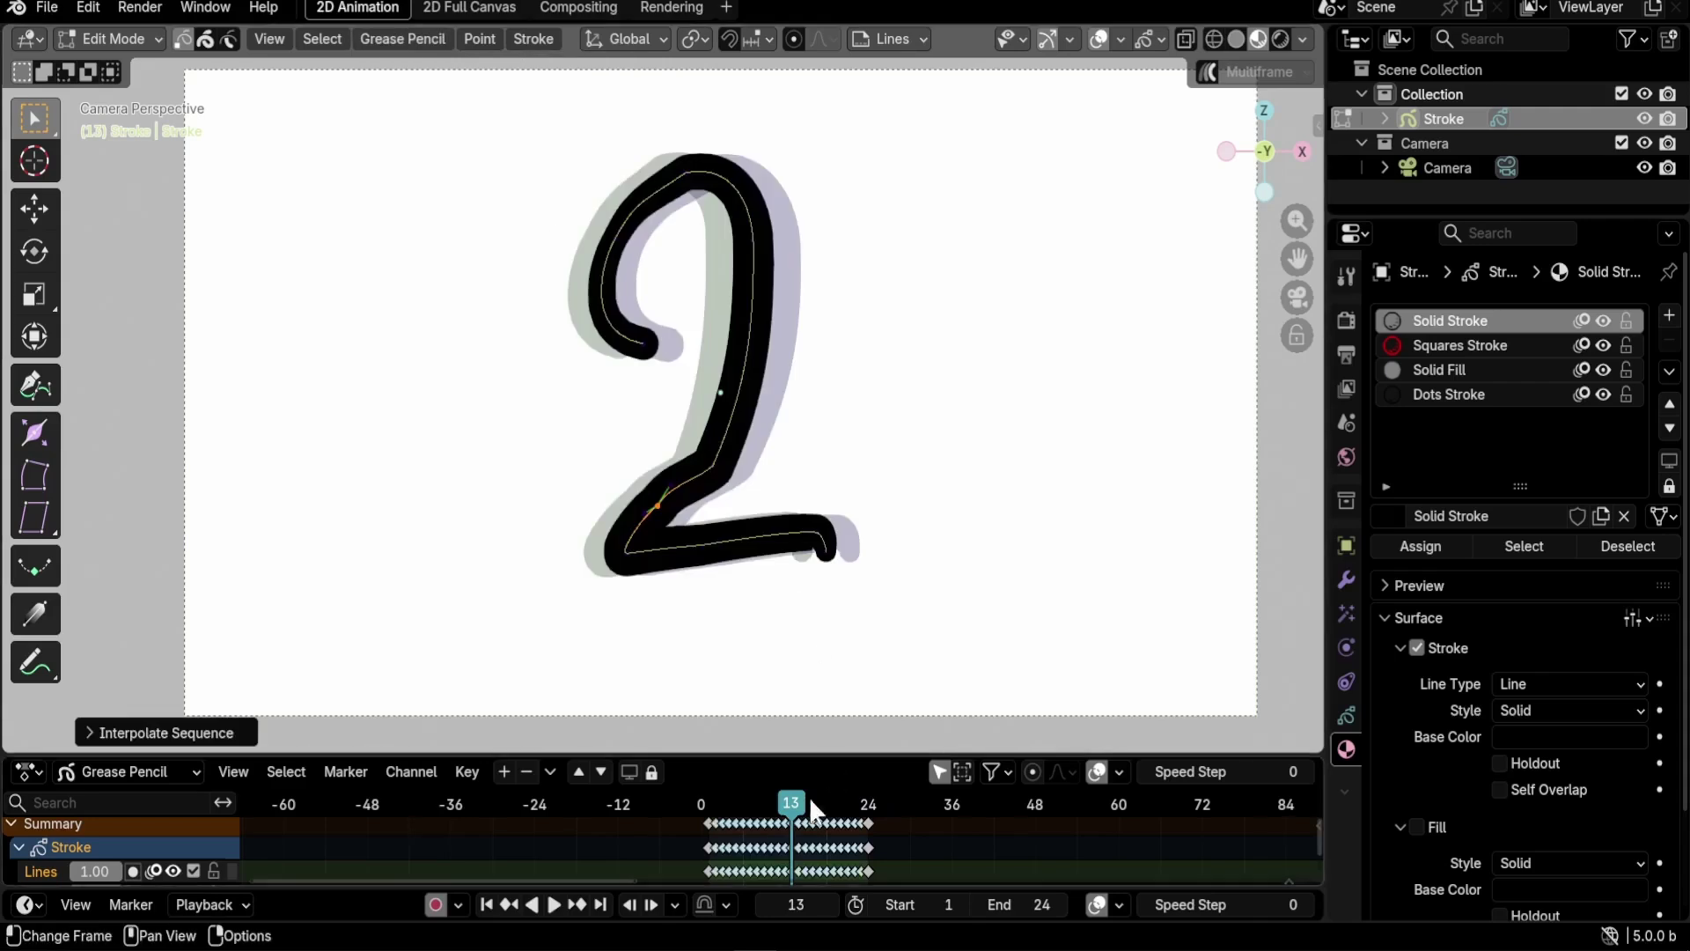
key(space)
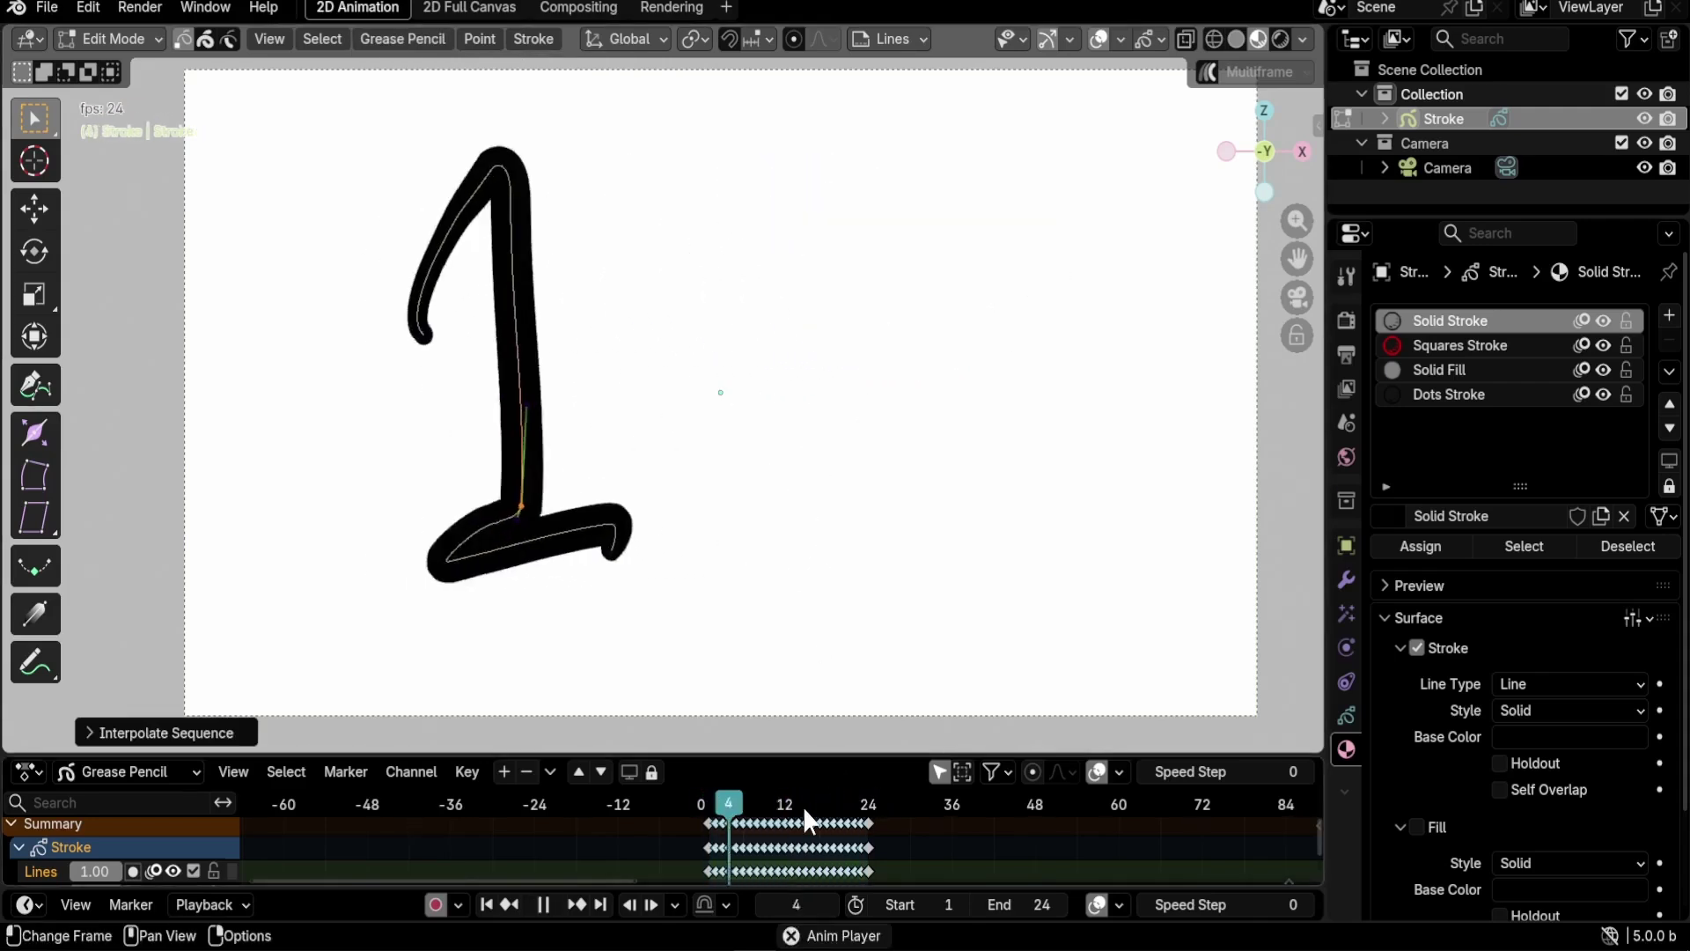
key(space)
Convert the heart outline to Bézier and nudge its left point slightly left.
click(526, 40)
mouse_move(581, 537)
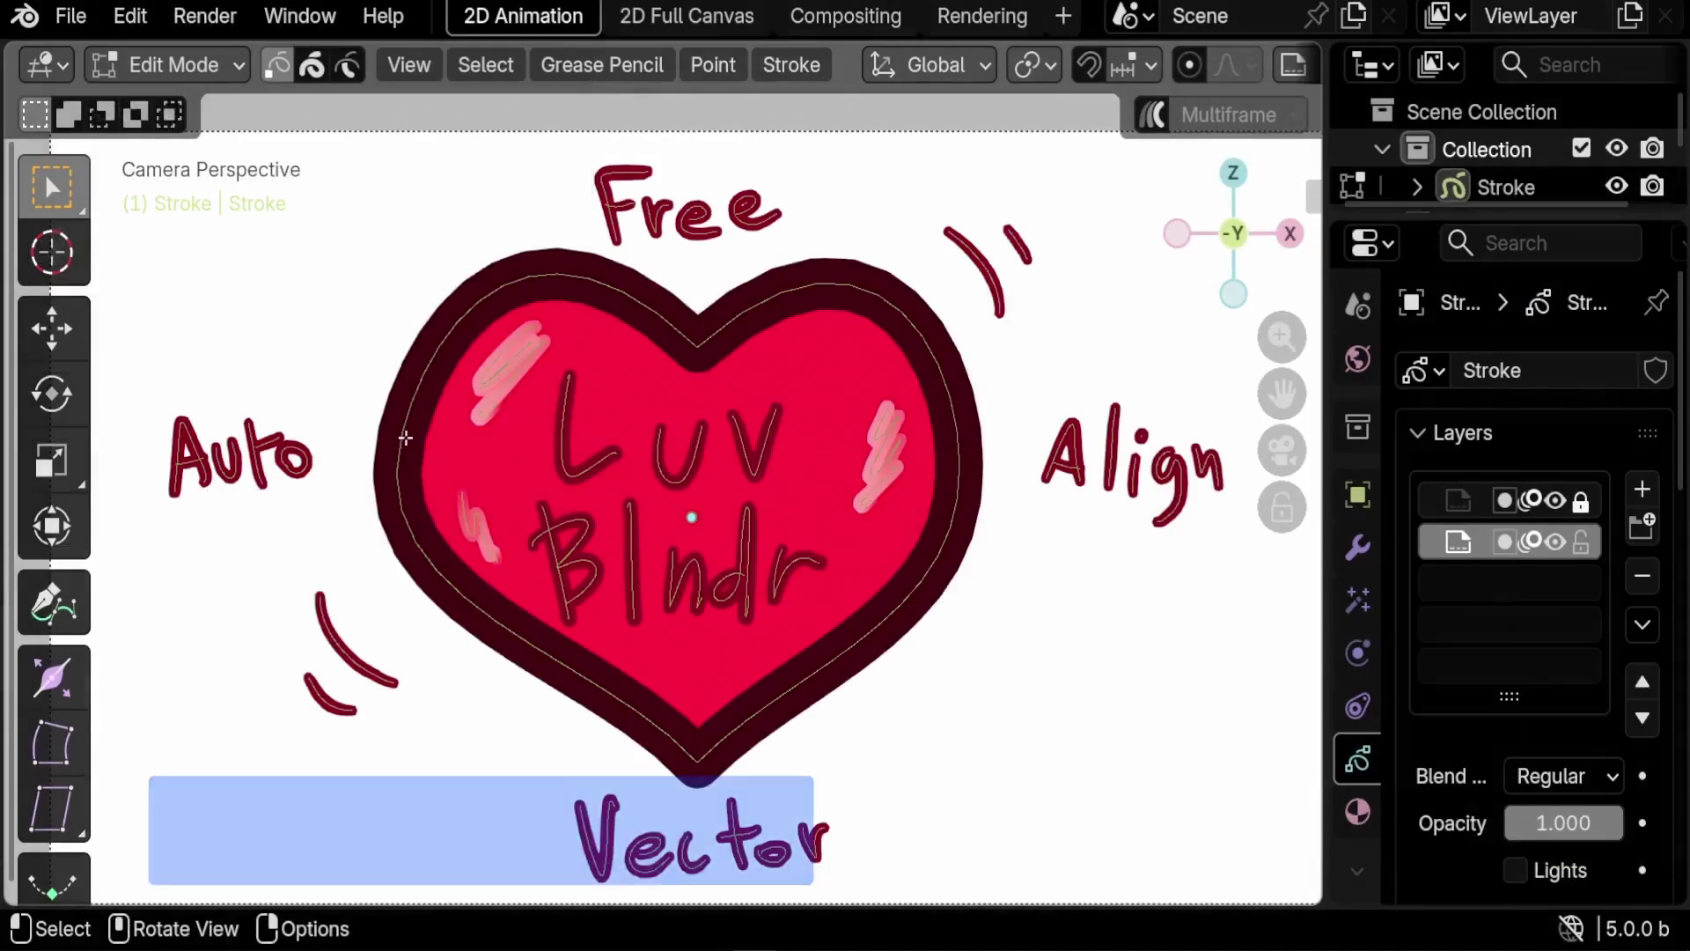
click(404, 436)
key(g)
click(397, 440)
click(131, 20)
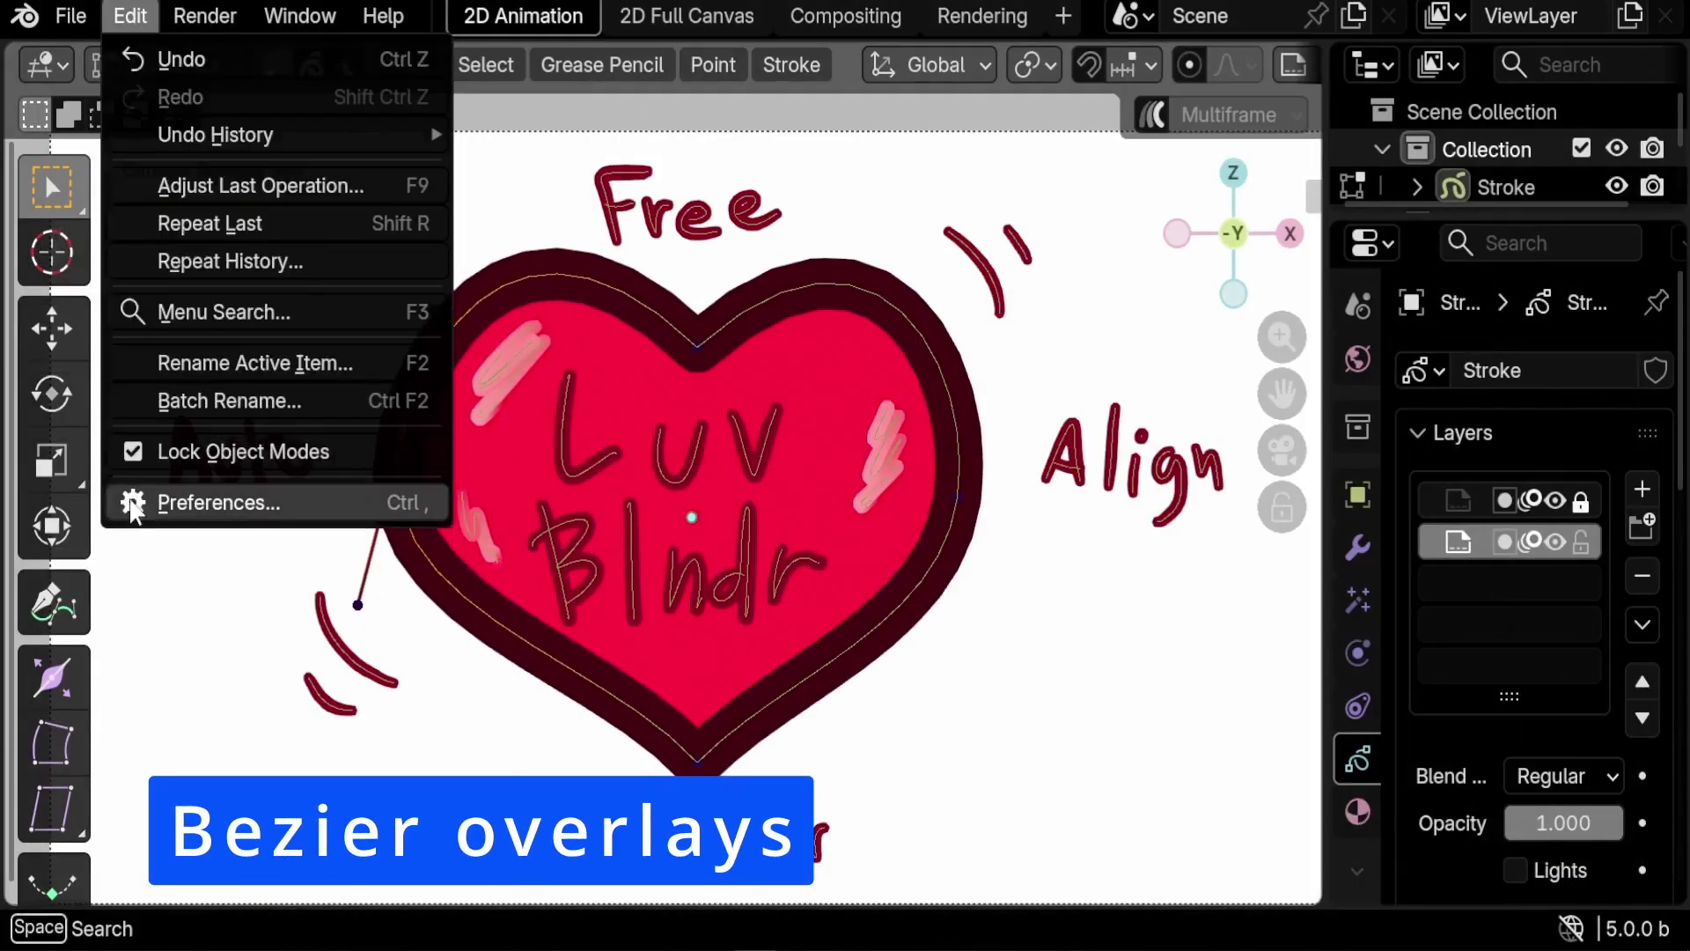
Set the Auto Handle colour under Themes > Common > Curves to #DCFF00.
click(207, 503)
click(875, 556)
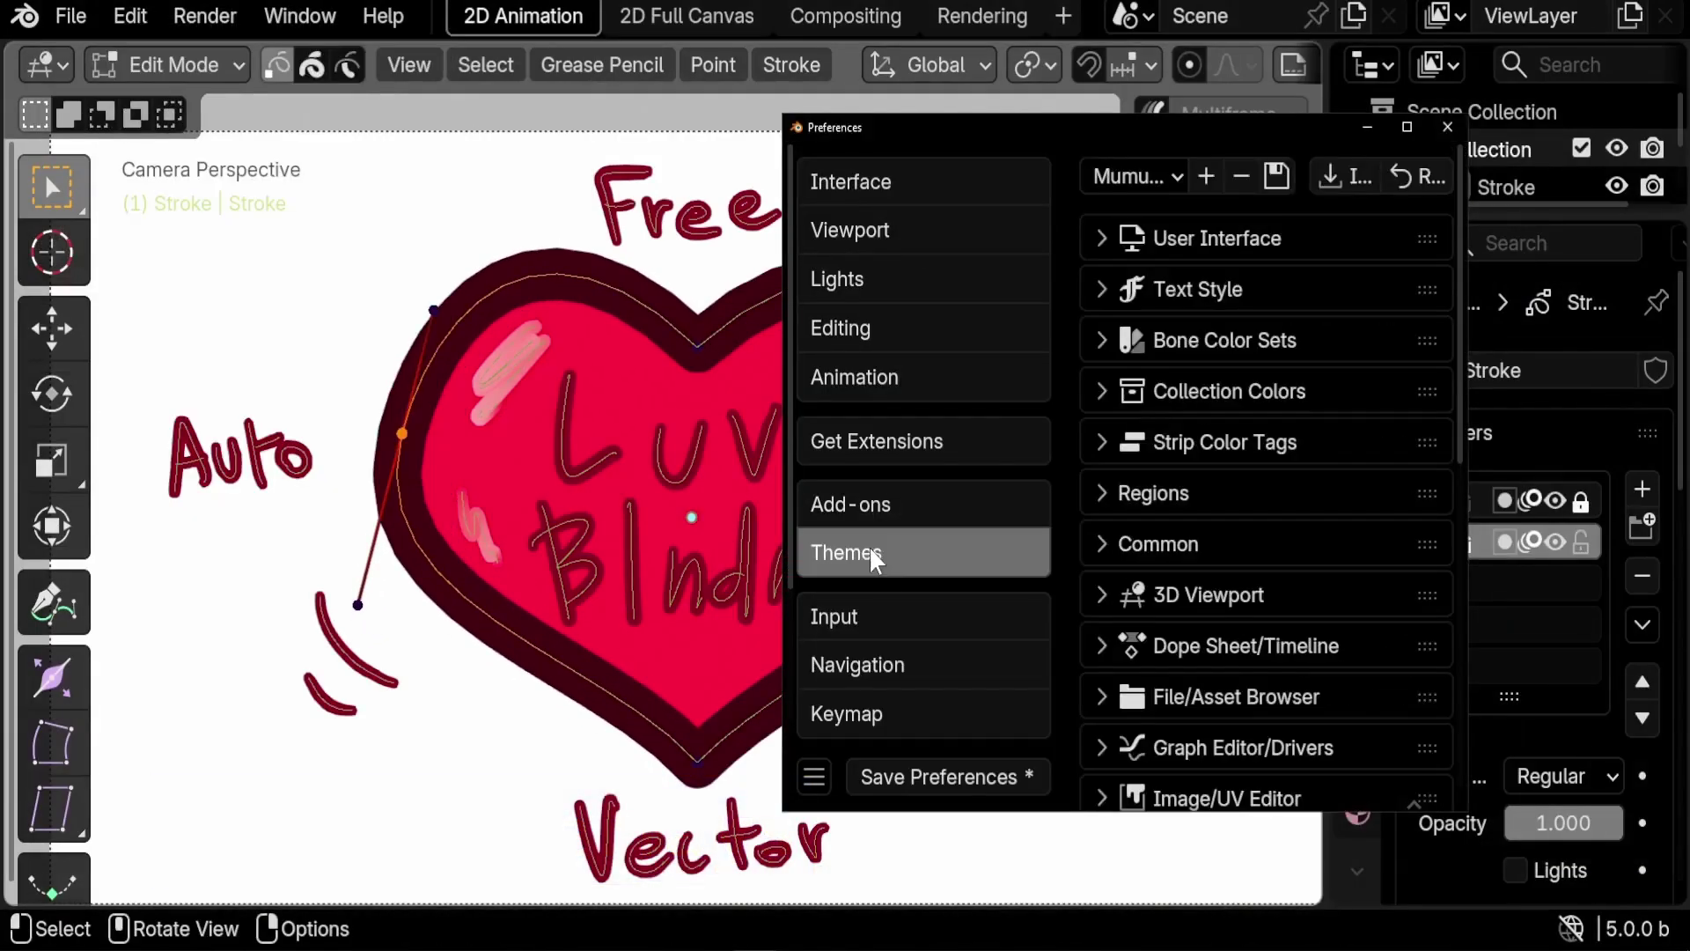
click(1153, 550)
scroll(1199, 370, down, 5)
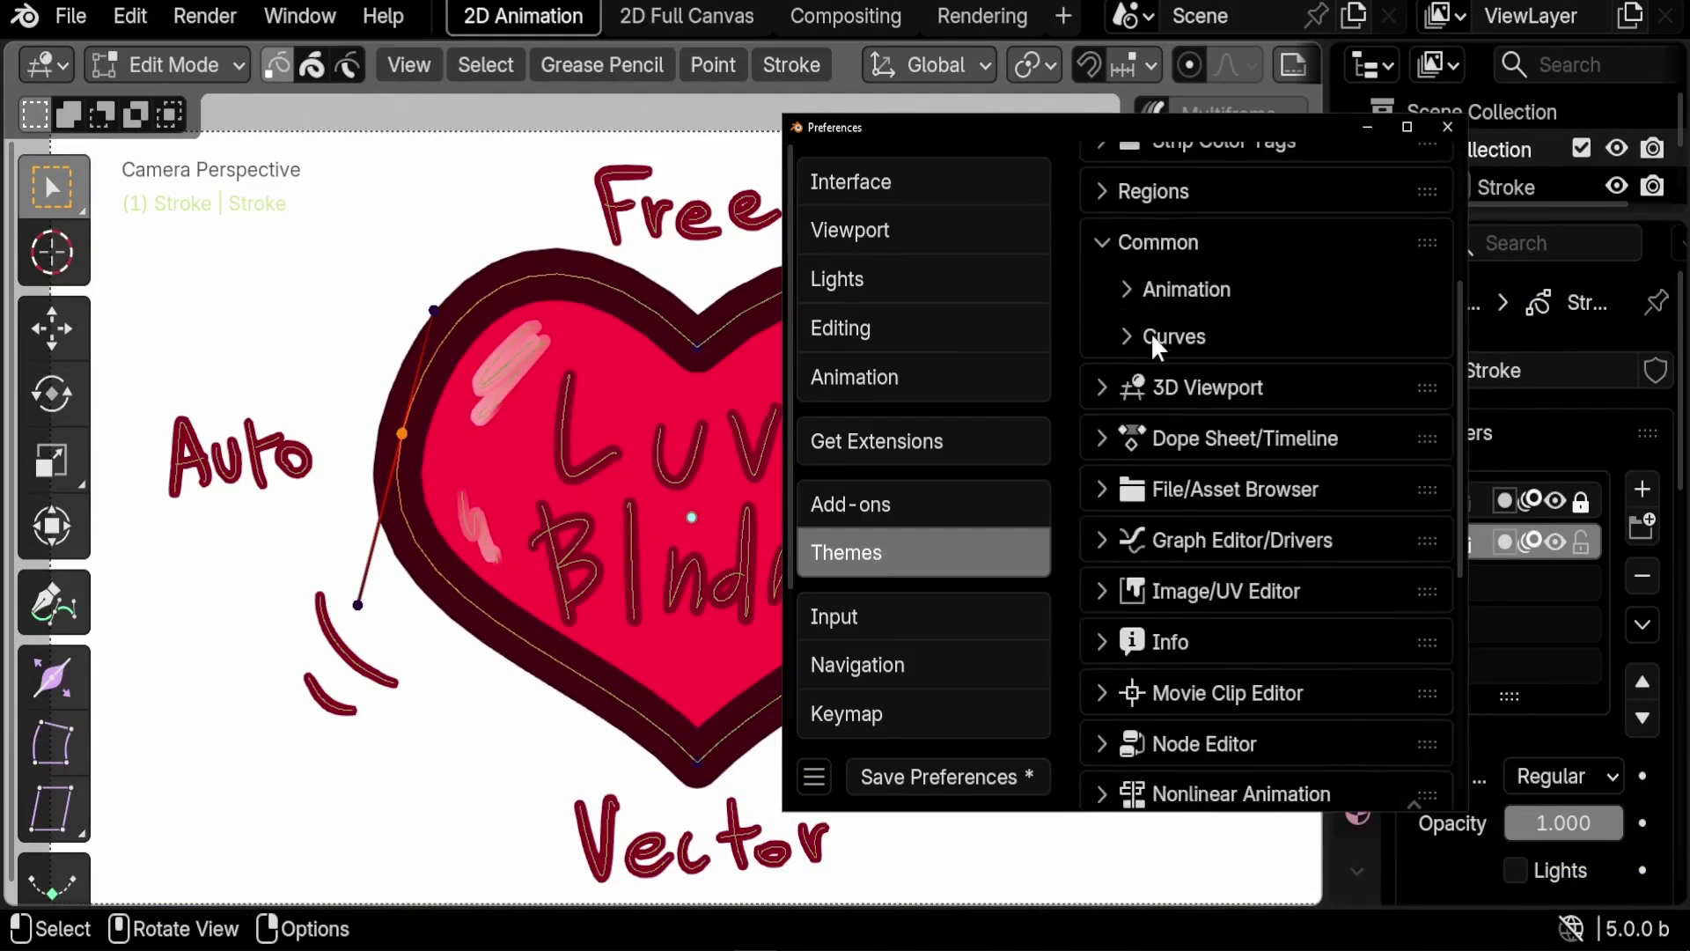
click(1159, 342)
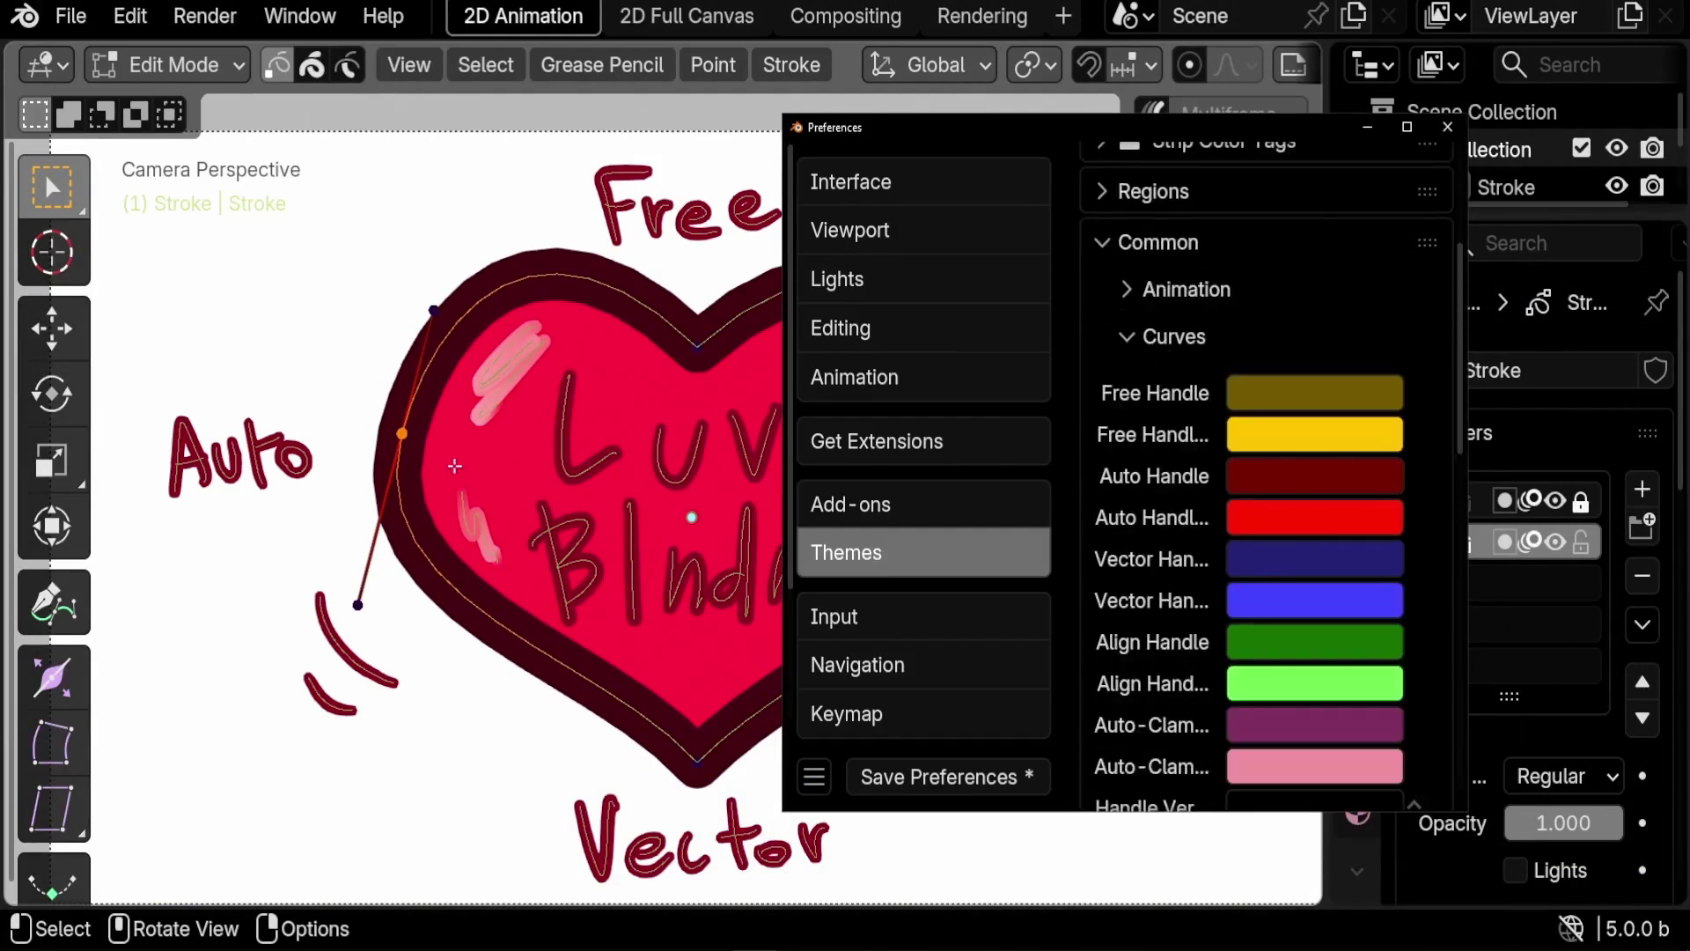
click(1276, 528)
drag(1215, 556, 1078, 556)
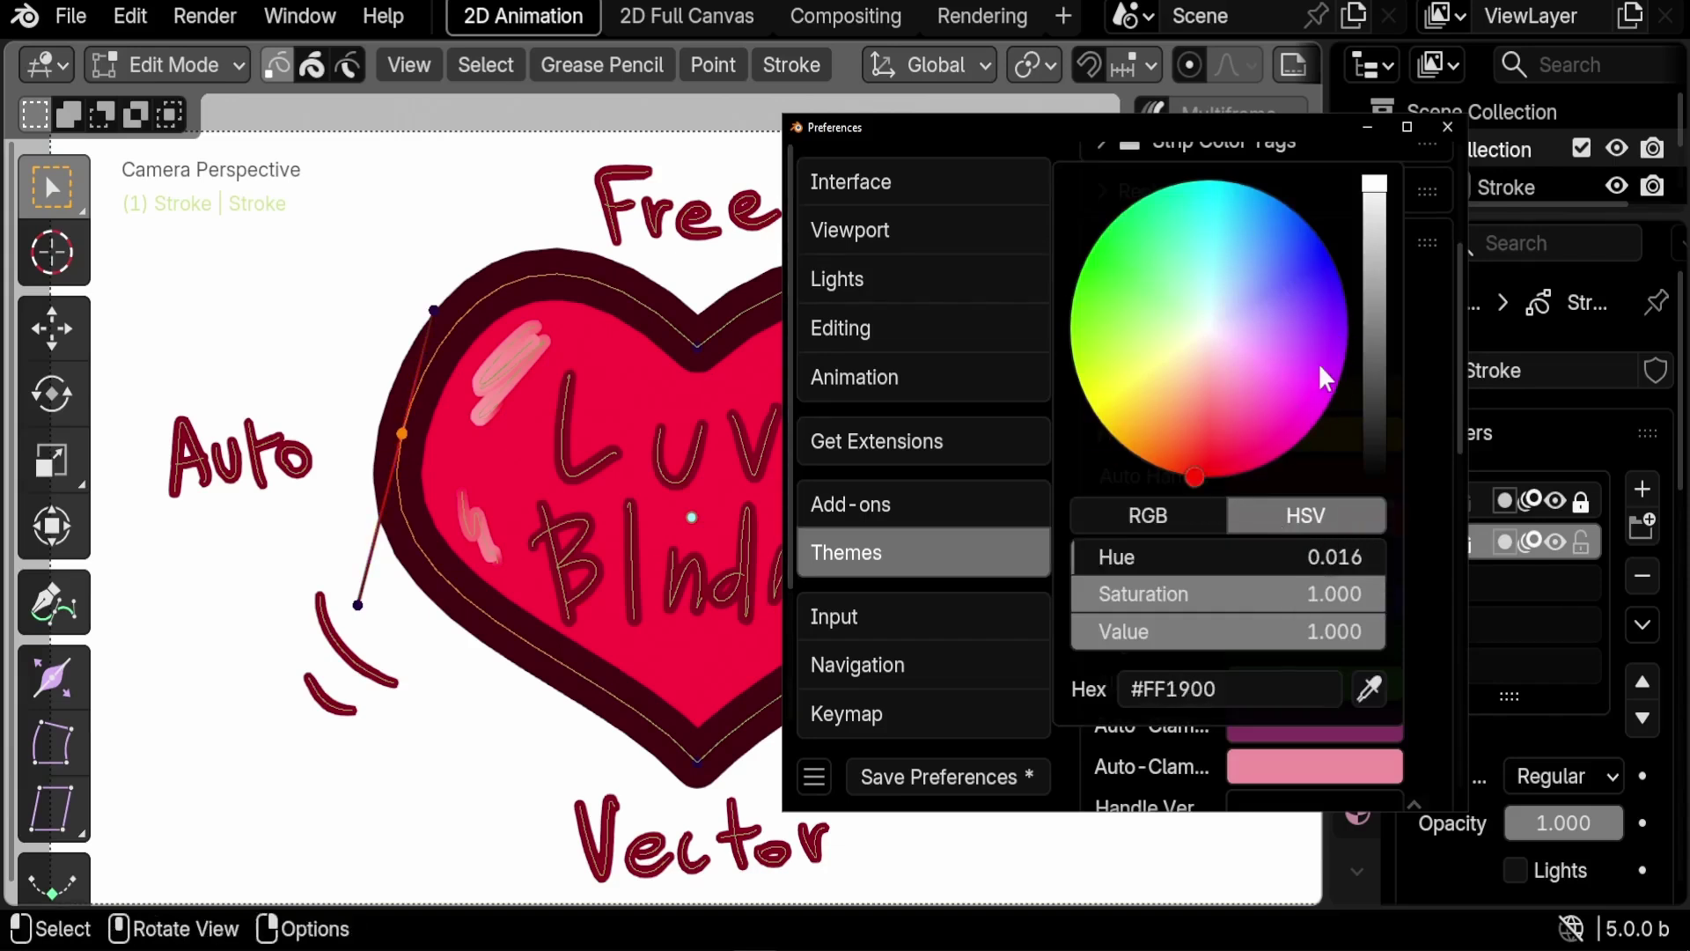
click(1448, 129)
Show the handles of the heart's left, notch, right and bottom points, cancelling each move.
key(g)
right_click(490, 441)
click(702, 345)
key(g)
right_click(722, 368)
click(962, 500)
key(g)
key(Escape)
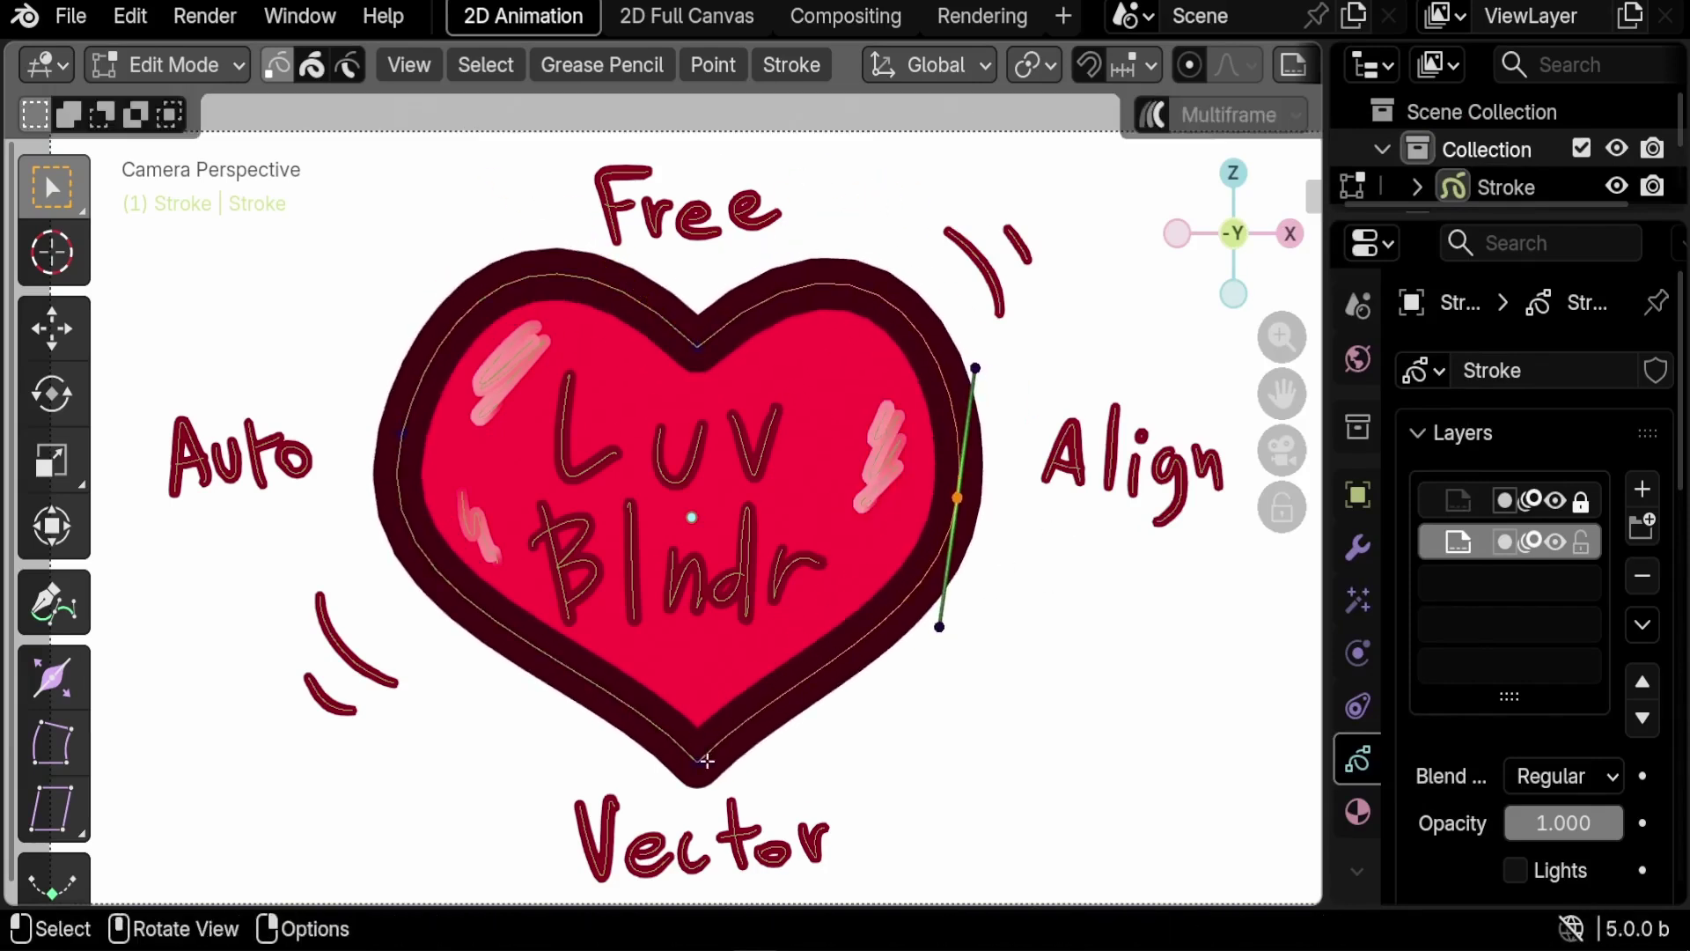
key(g)
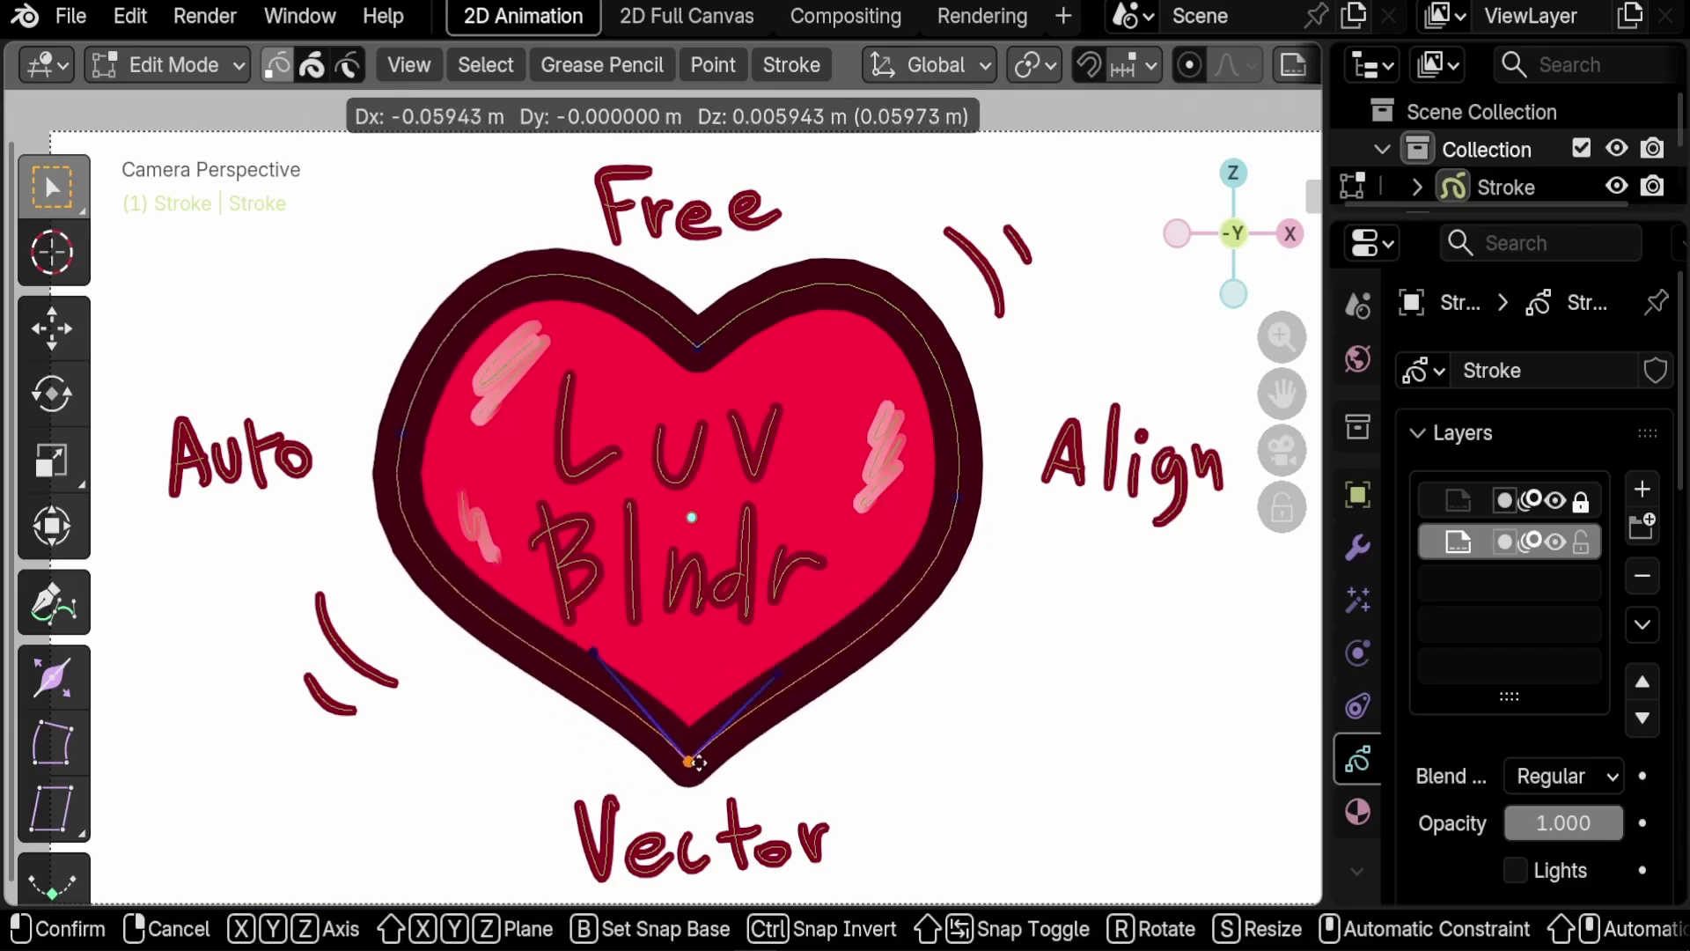
key(Escape)
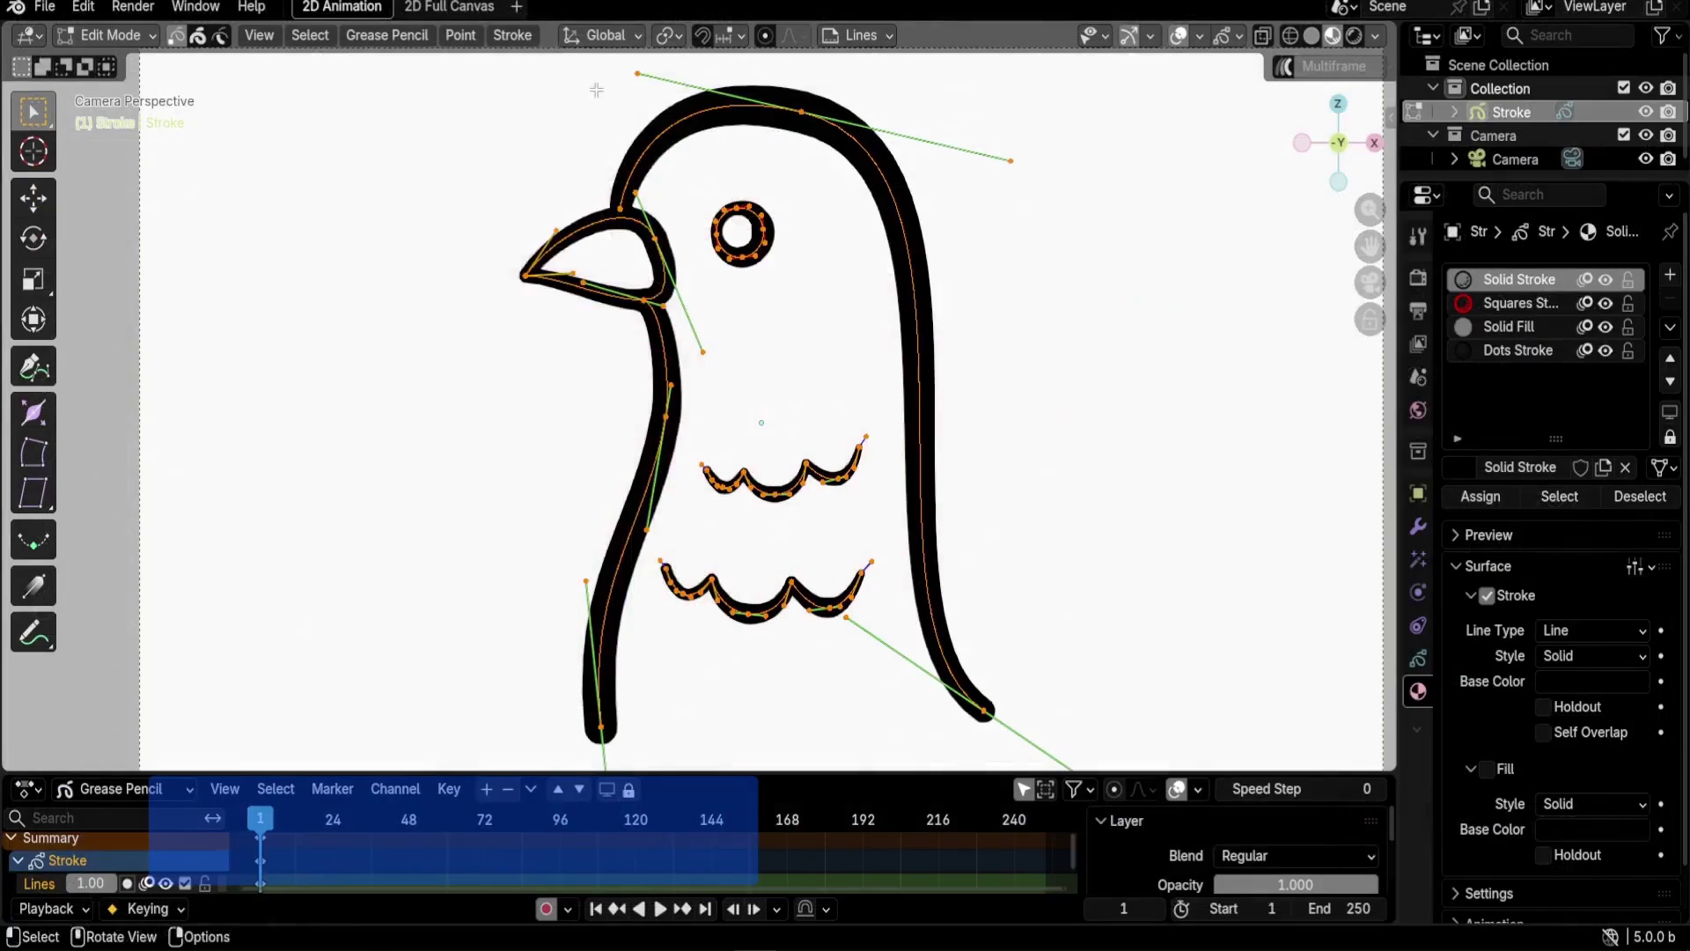
click(512, 35)
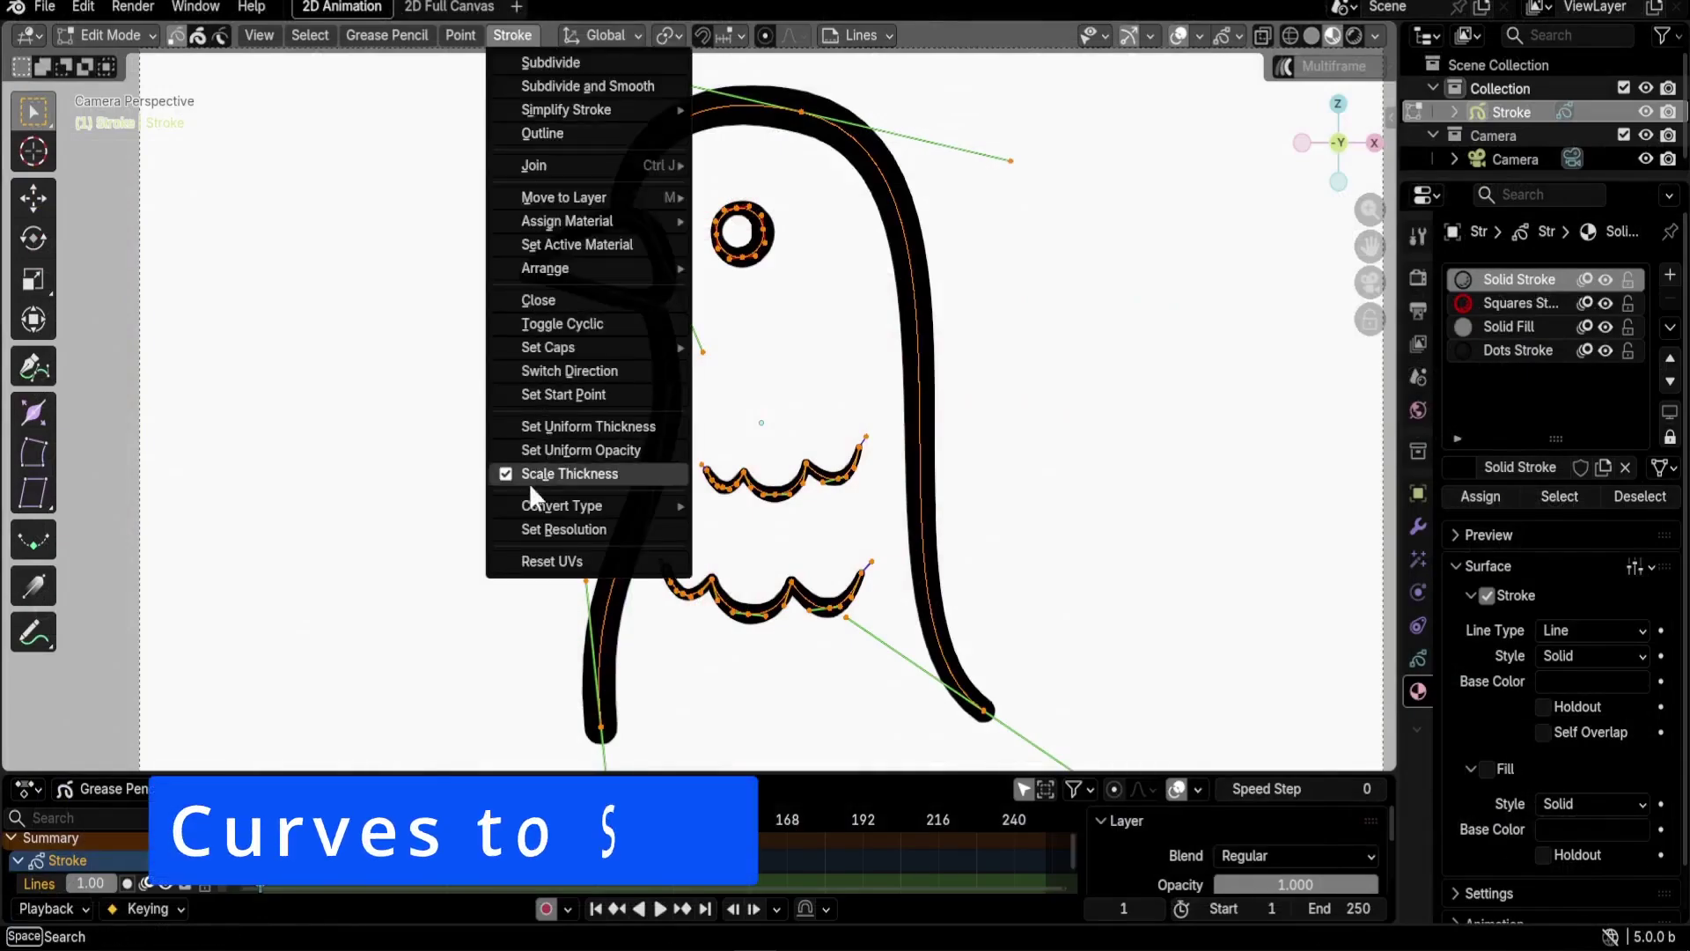
Switch the bird drawing to Object Mode and export it as Grease Pencil SVG.
mouse_move(642, 514)
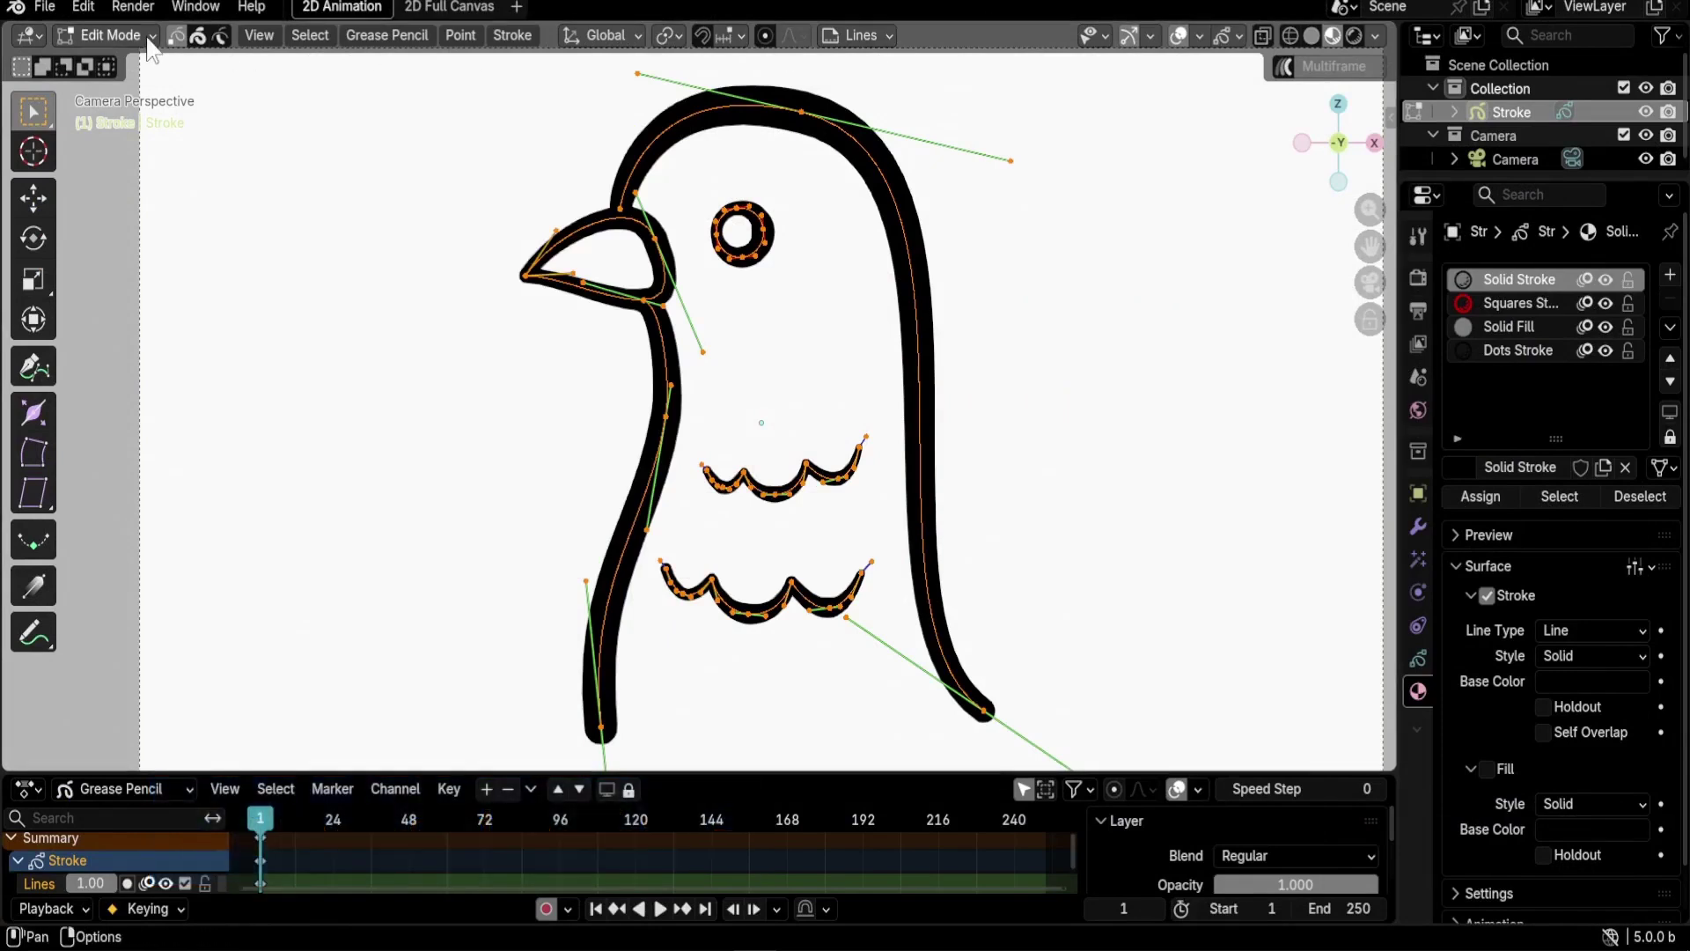
click(106, 35)
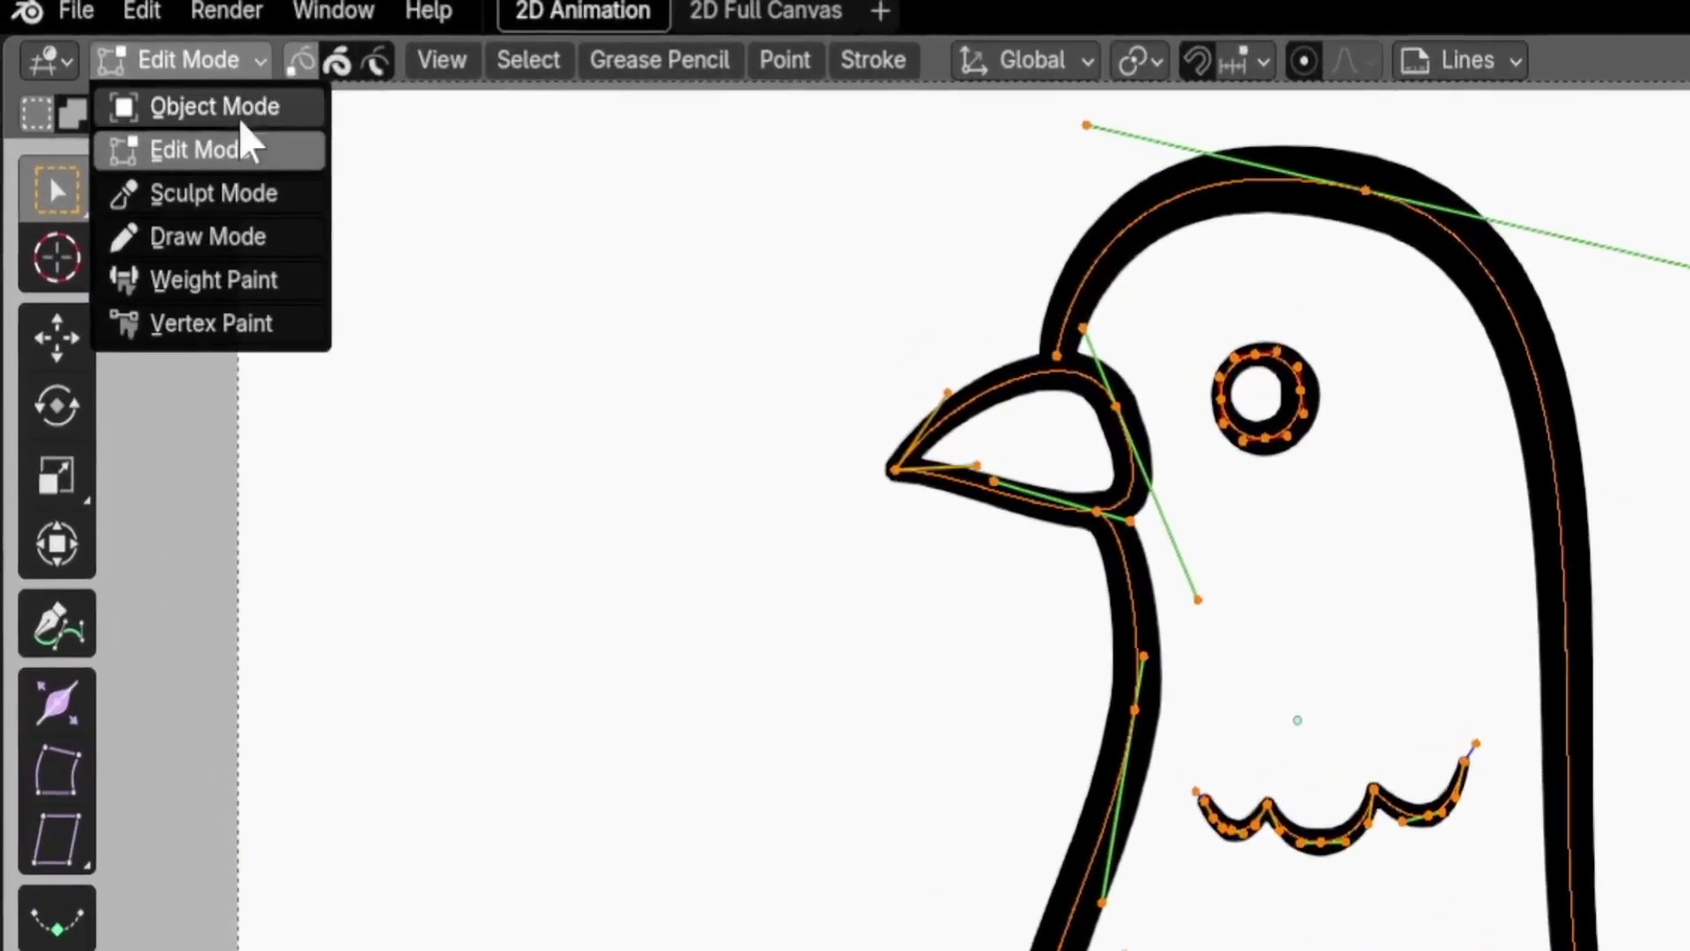
click(202, 106)
click(76, 10)
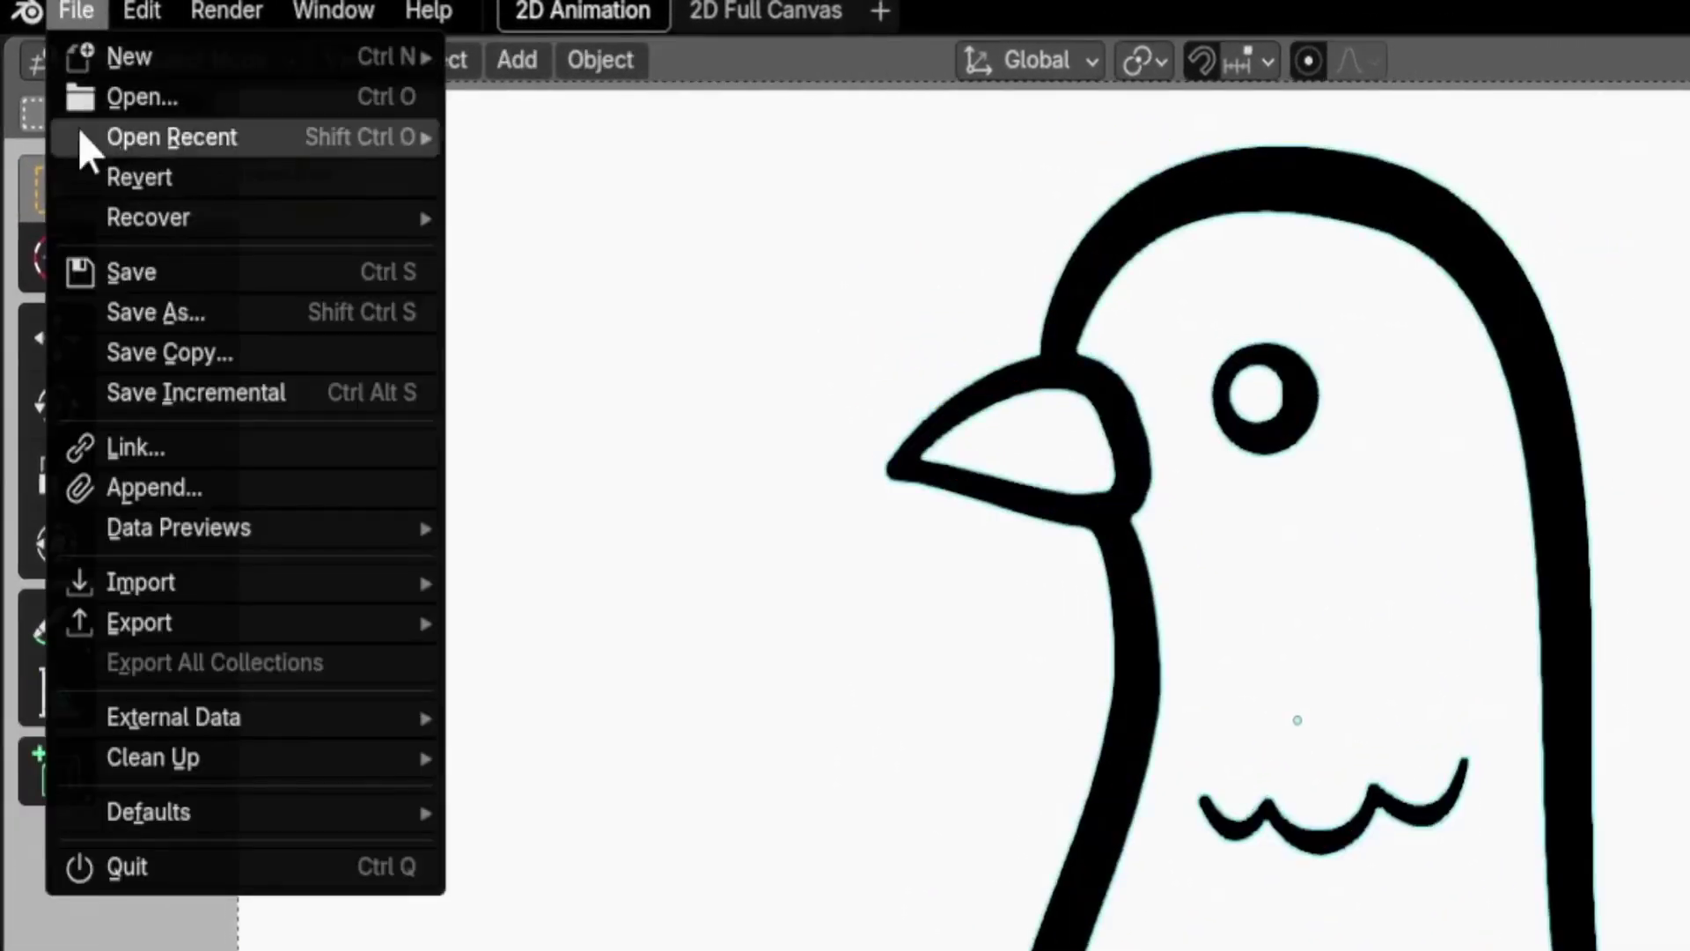
mouse_move(141, 630)
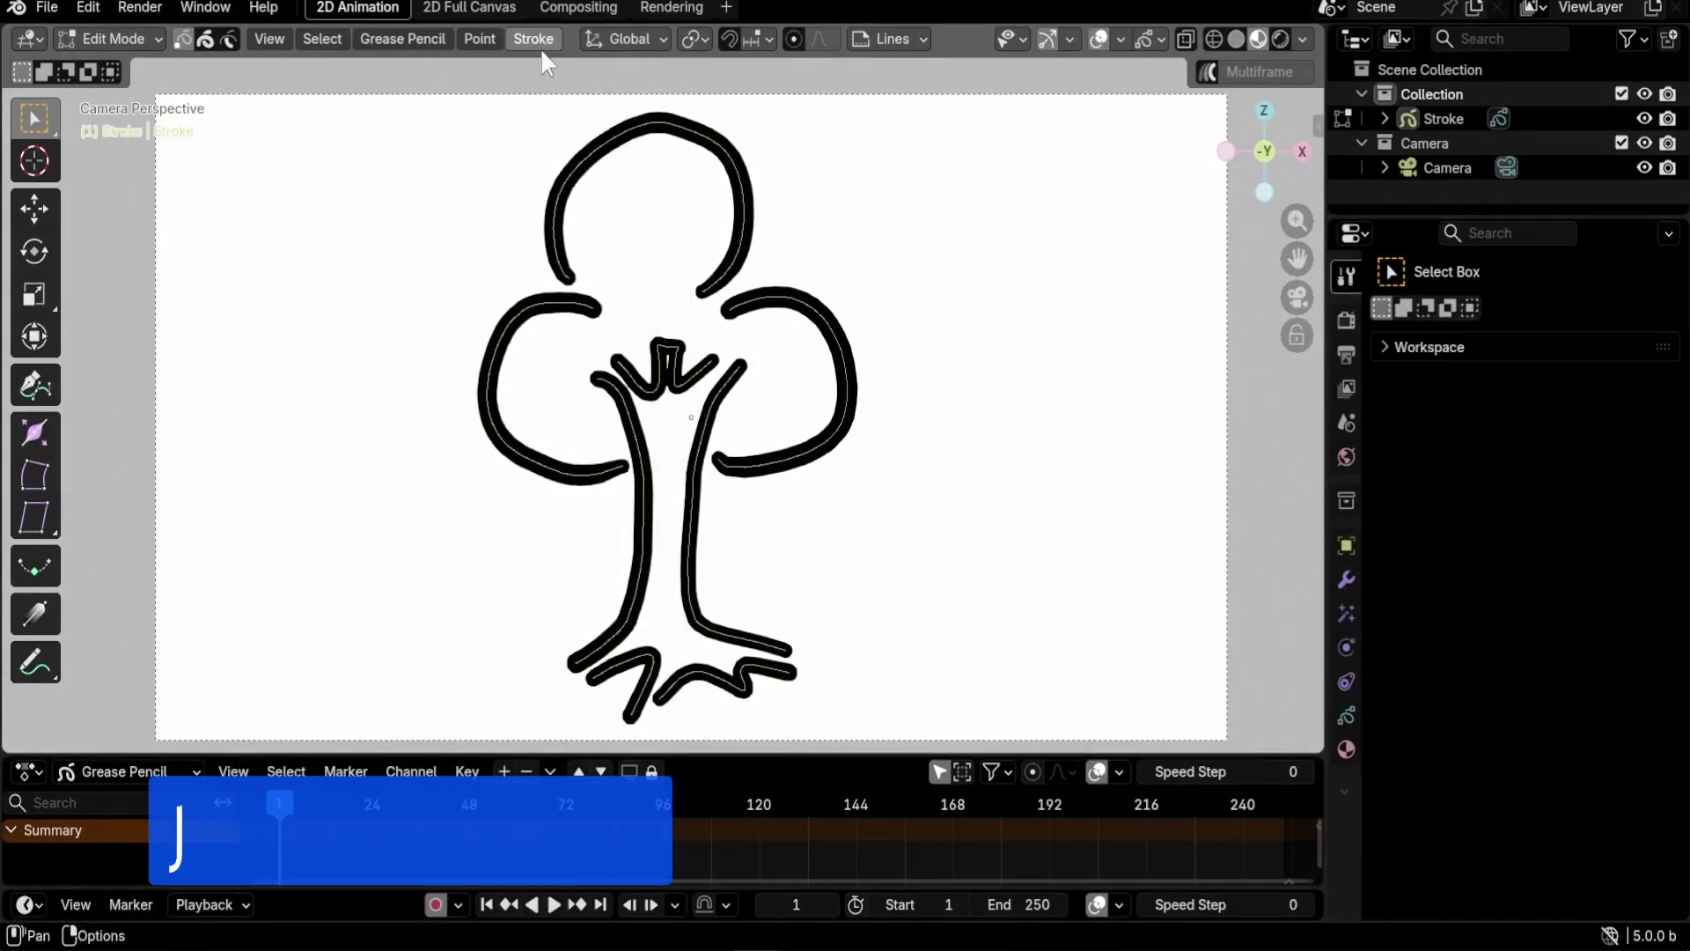
Join the top-right arcs, then the two left arcs, via Stroke > Join, moving each aside.
click(533, 38)
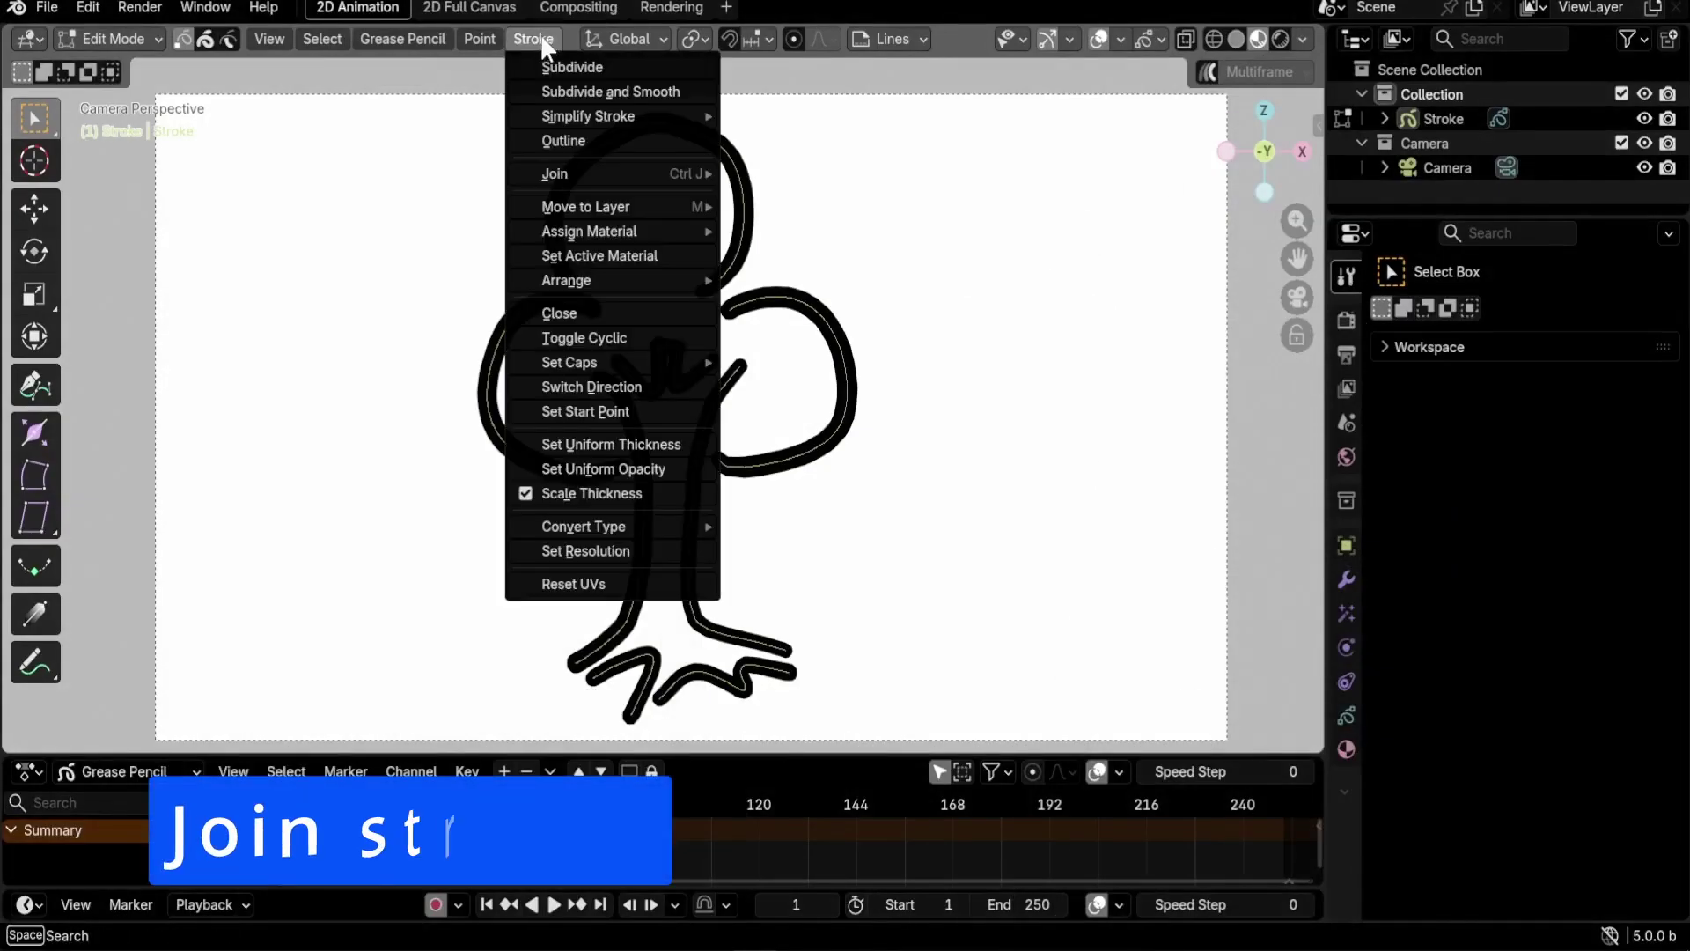
mouse_move(590, 176)
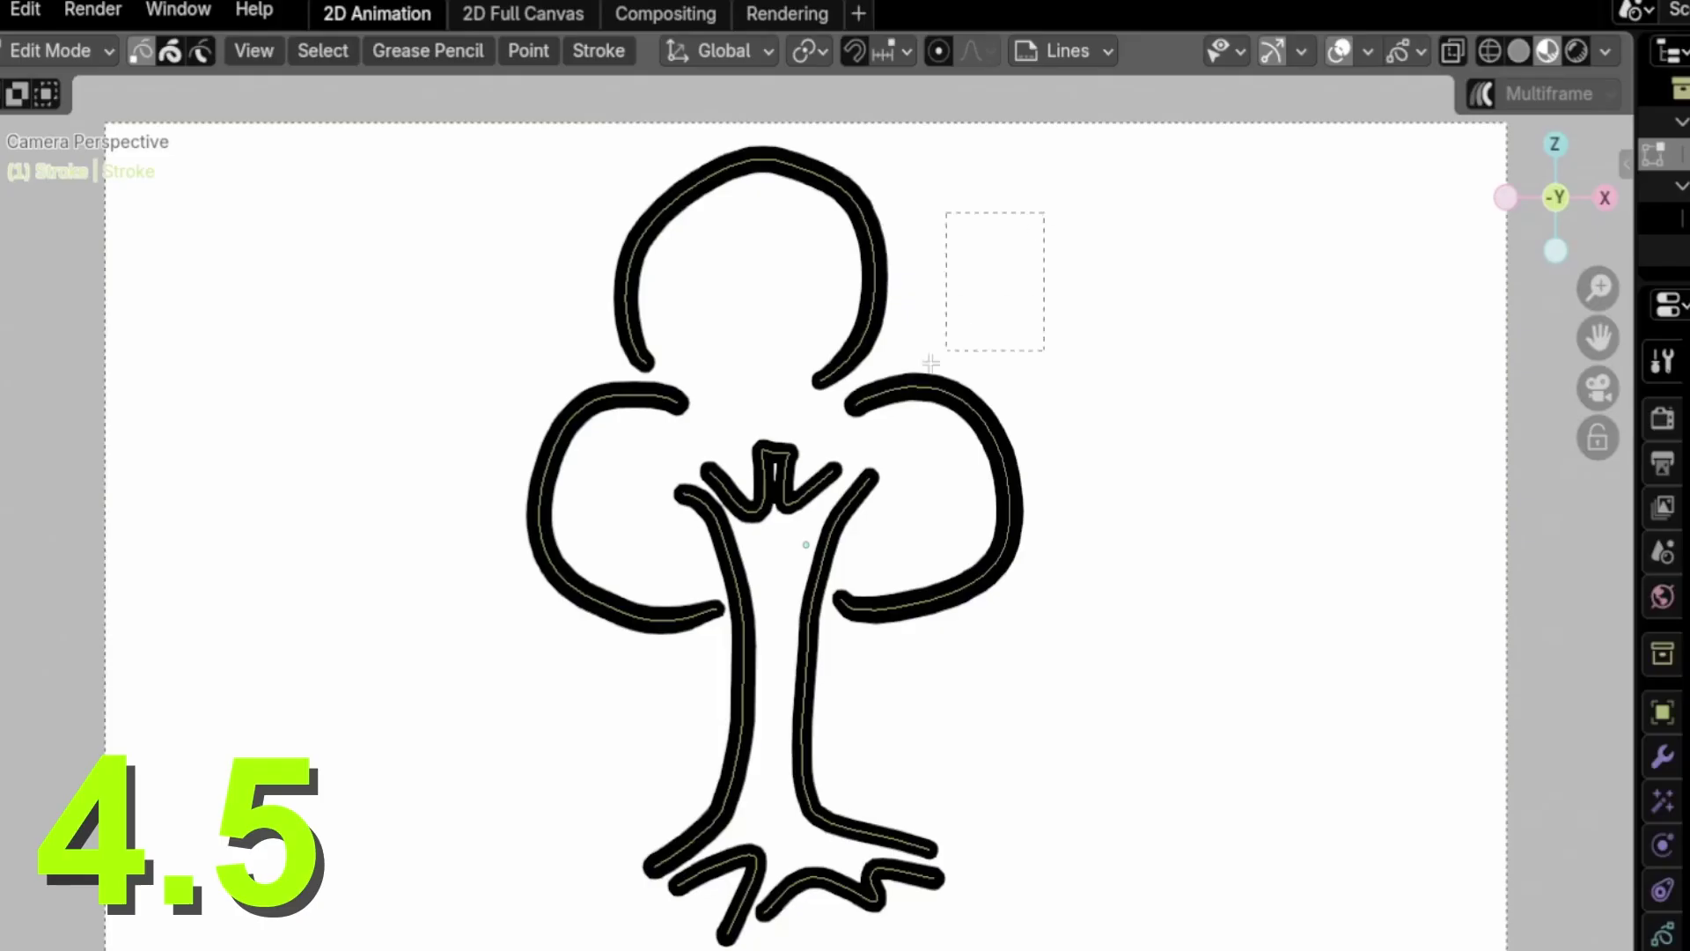
click(602, 51)
mouse_move(800, 227)
click(920, 261)
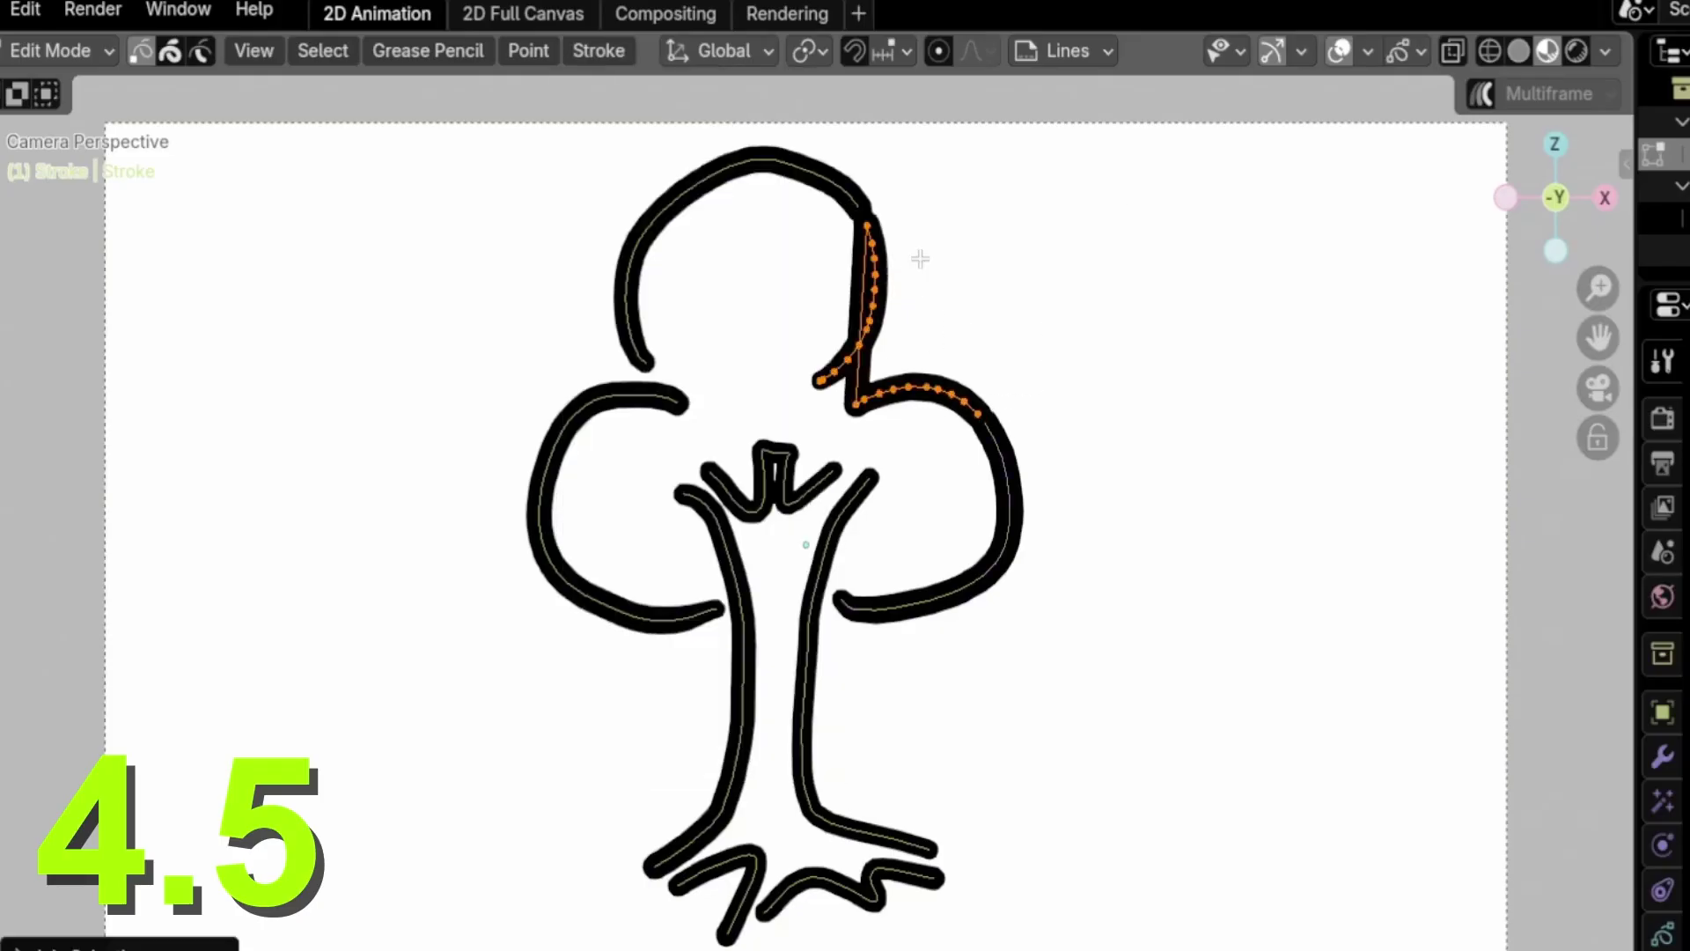
key(g)
click(1153, 248)
drag(708, 398, 706, 396)
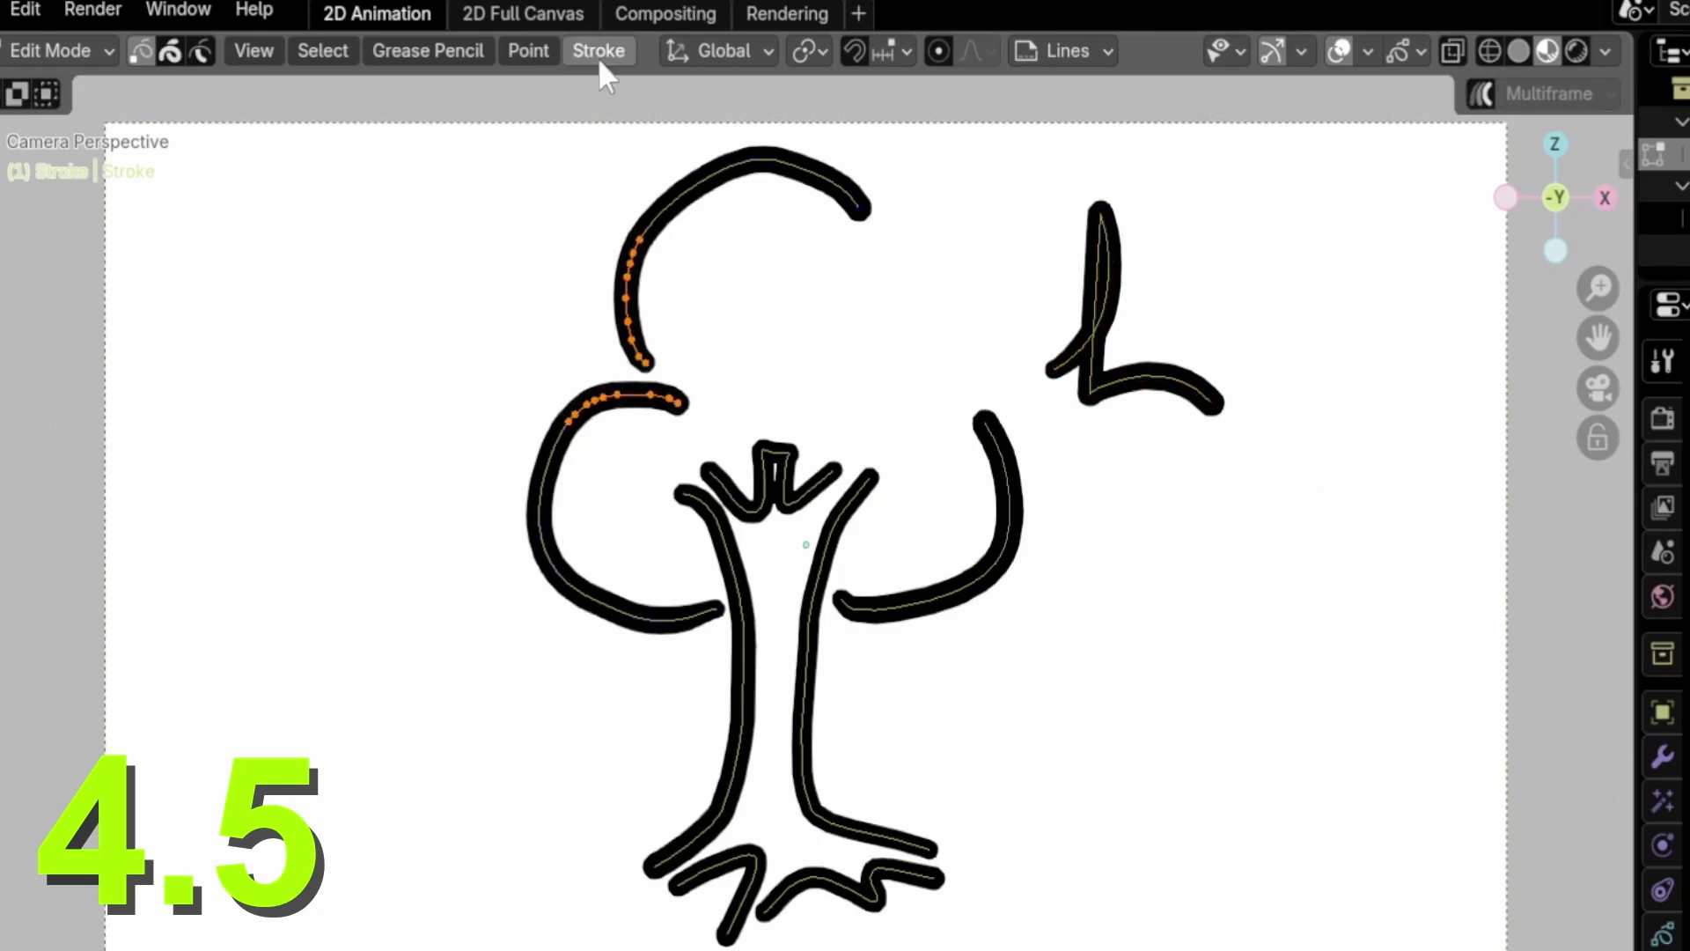
click(599, 51)
mouse_move(616, 230)
click(905, 261)
key(g)
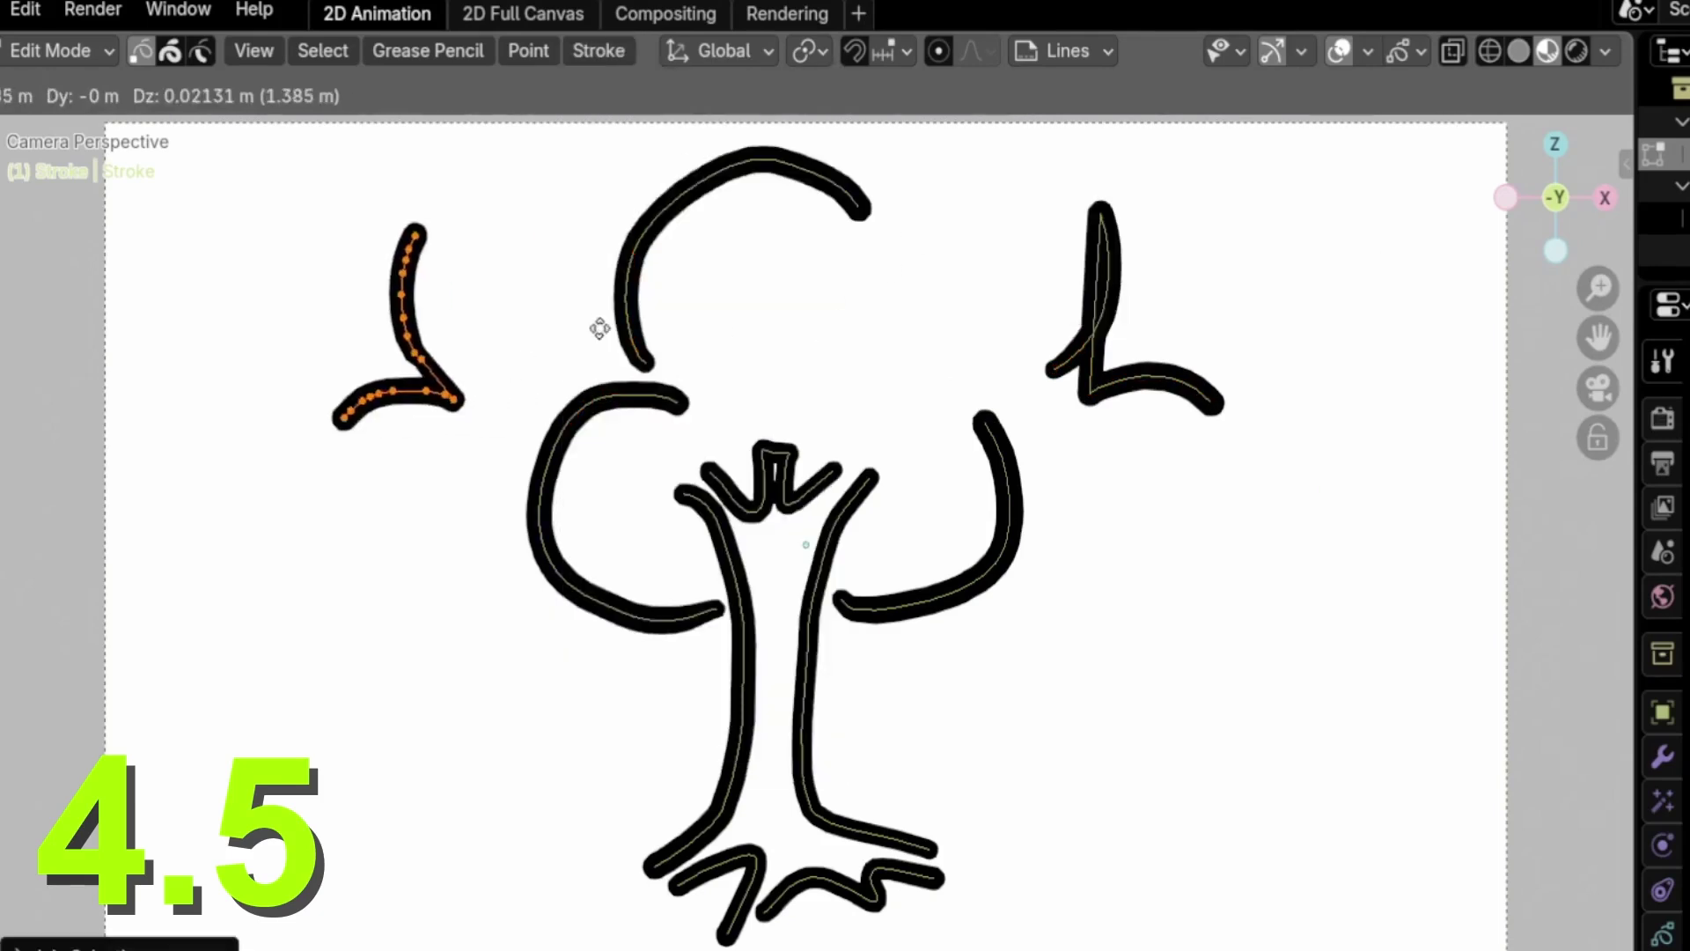
Join the remaining arc pairs, the bottom-right roots and the lower-left trunk with Ctrl+J.
drag(833, 255, 884, 321)
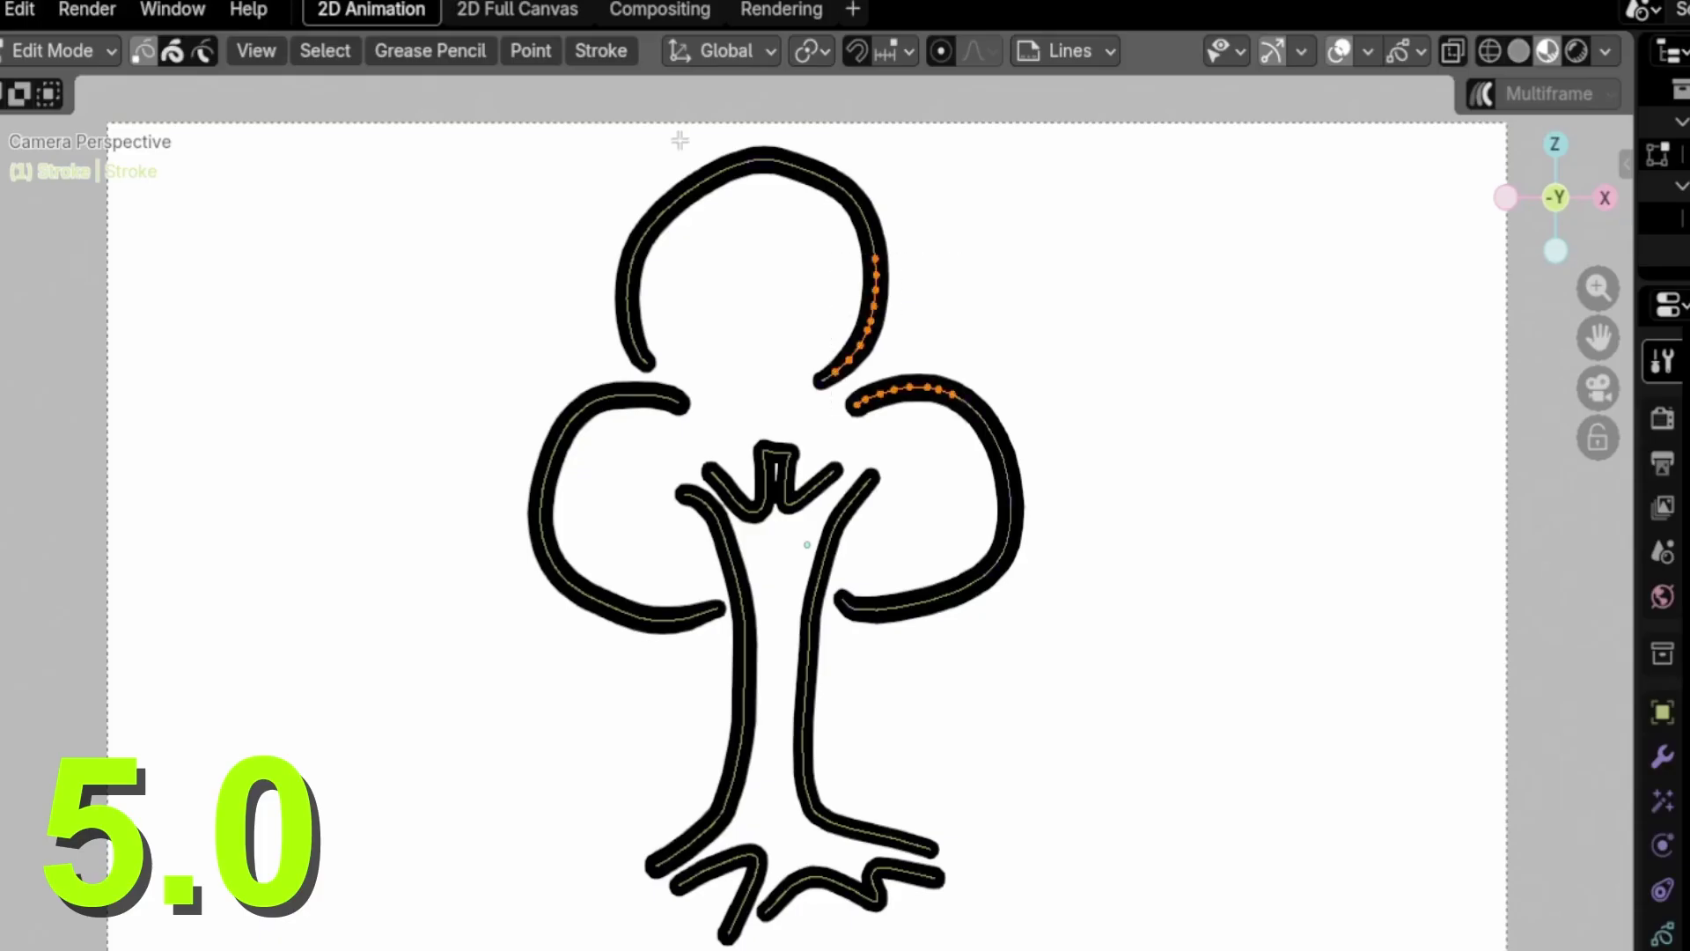
click(601, 50)
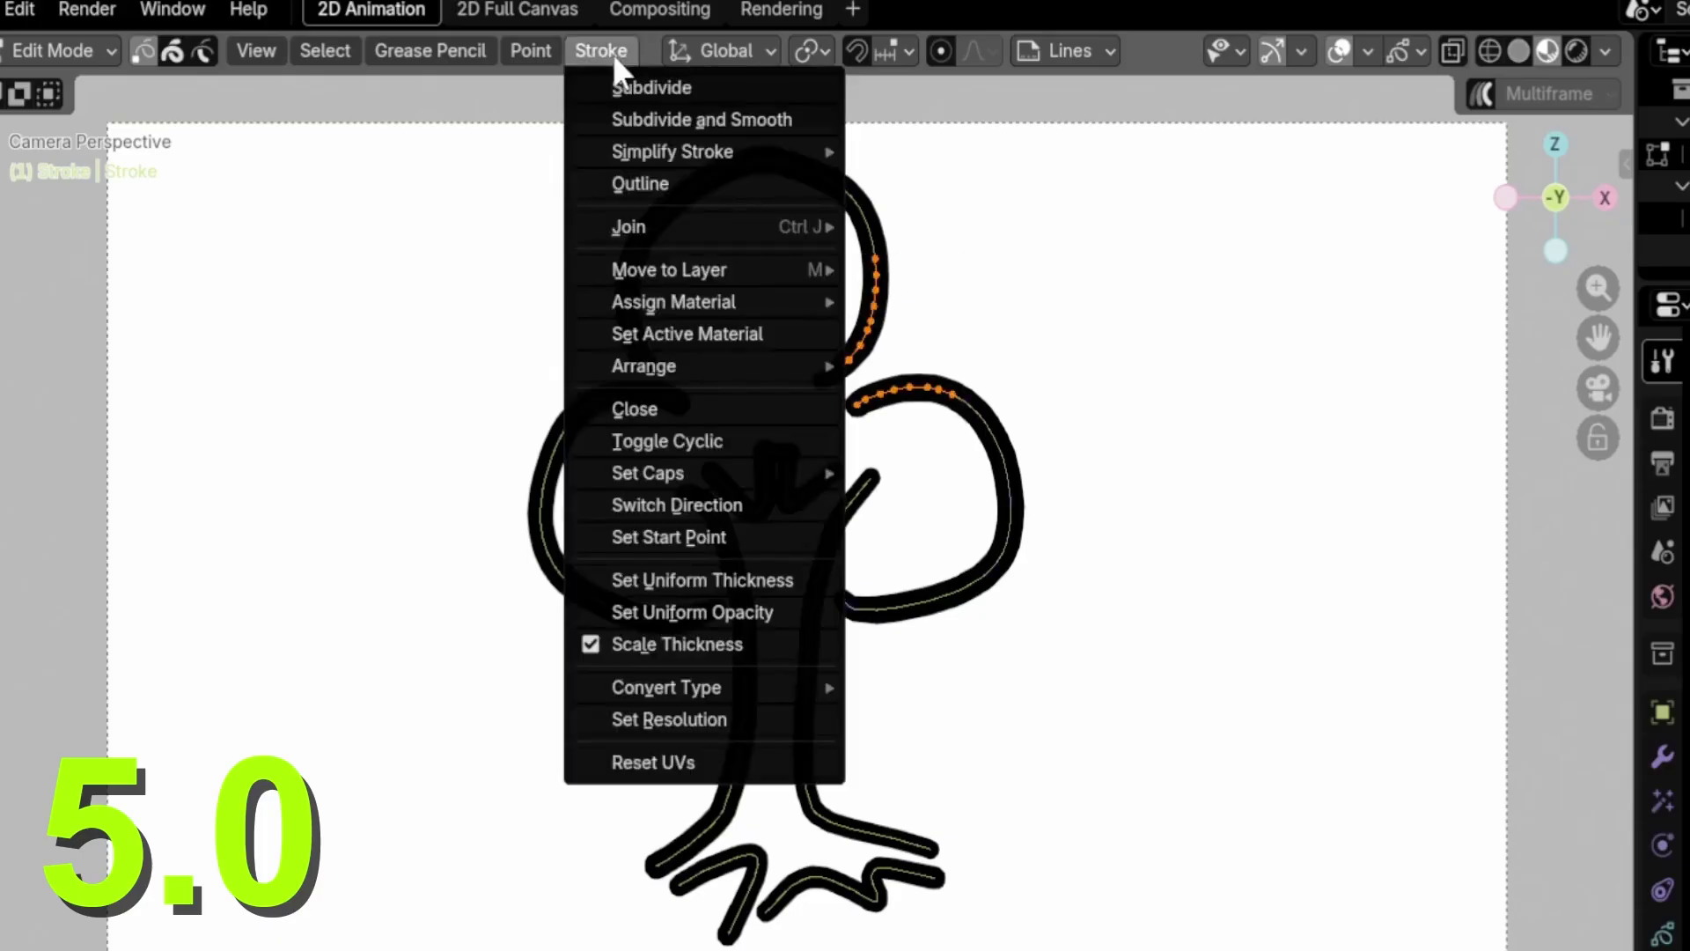
mouse_move(647, 230)
click(991, 230)
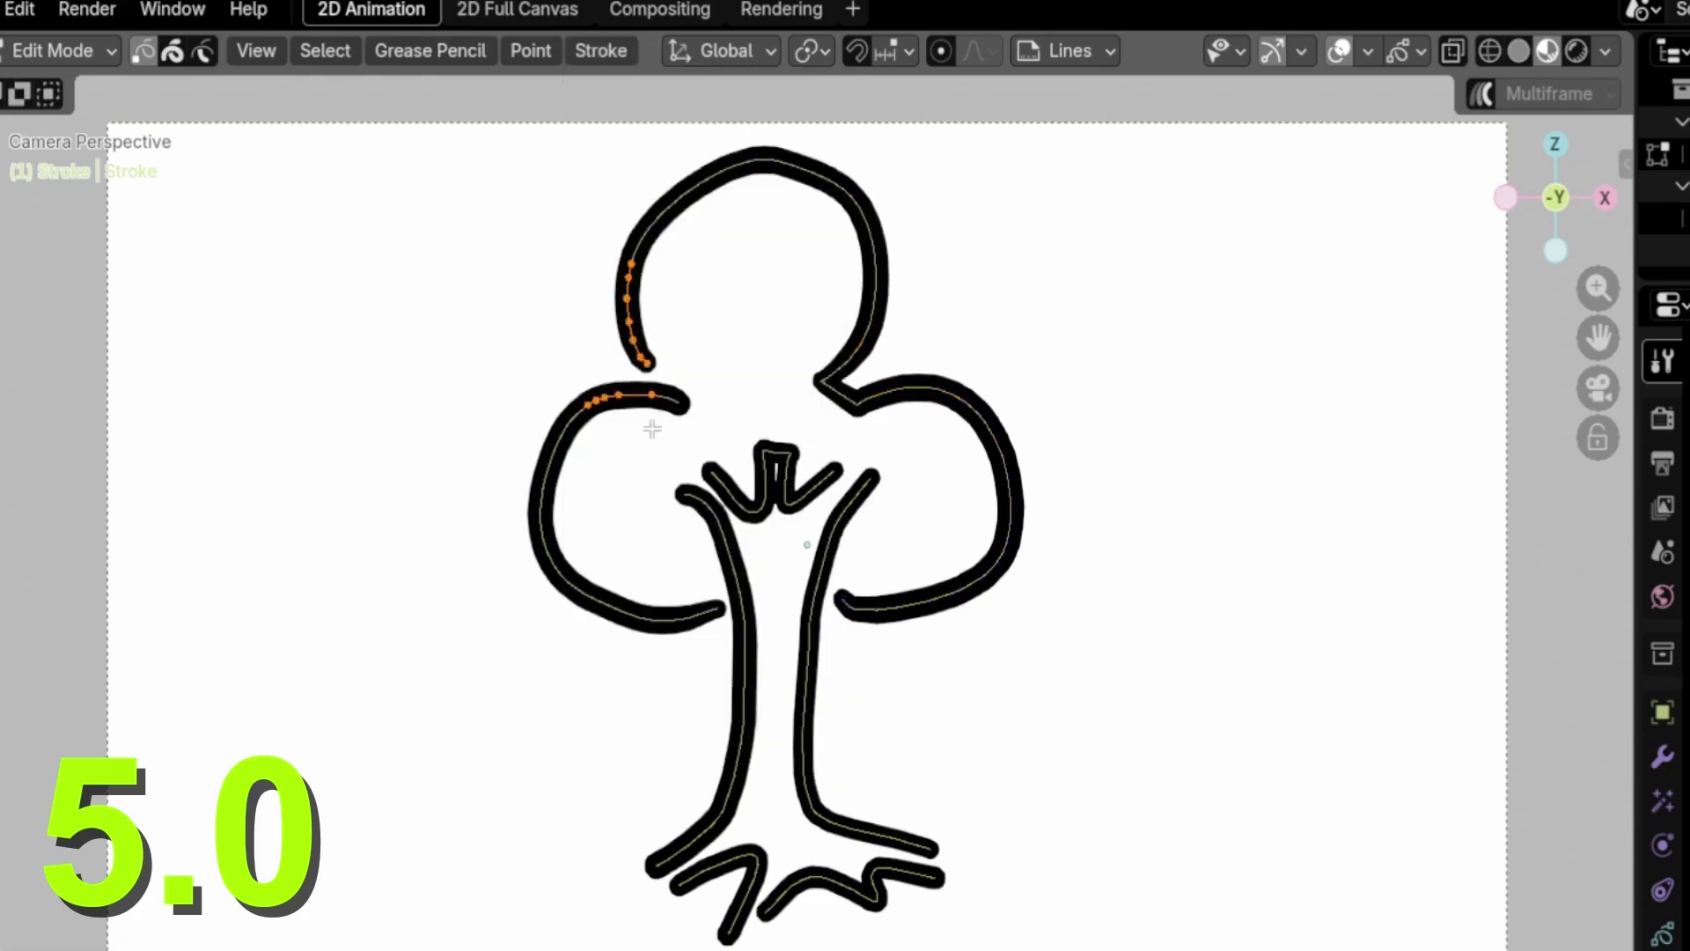
key(ctrl+j)
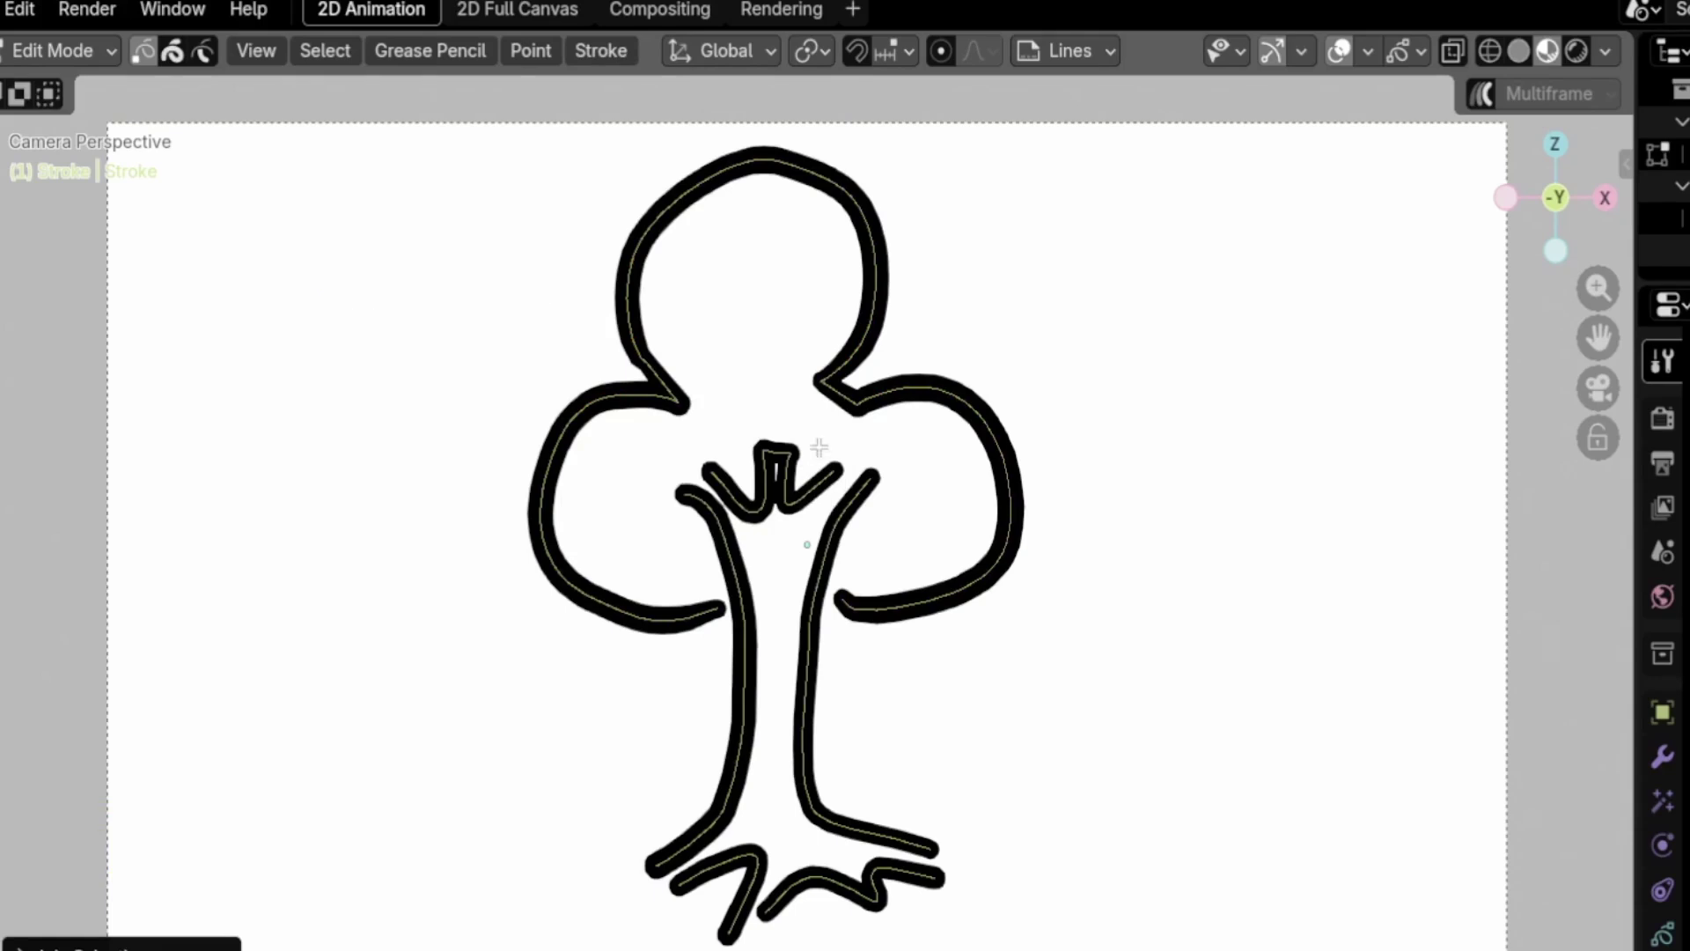
key(ctrl+j)
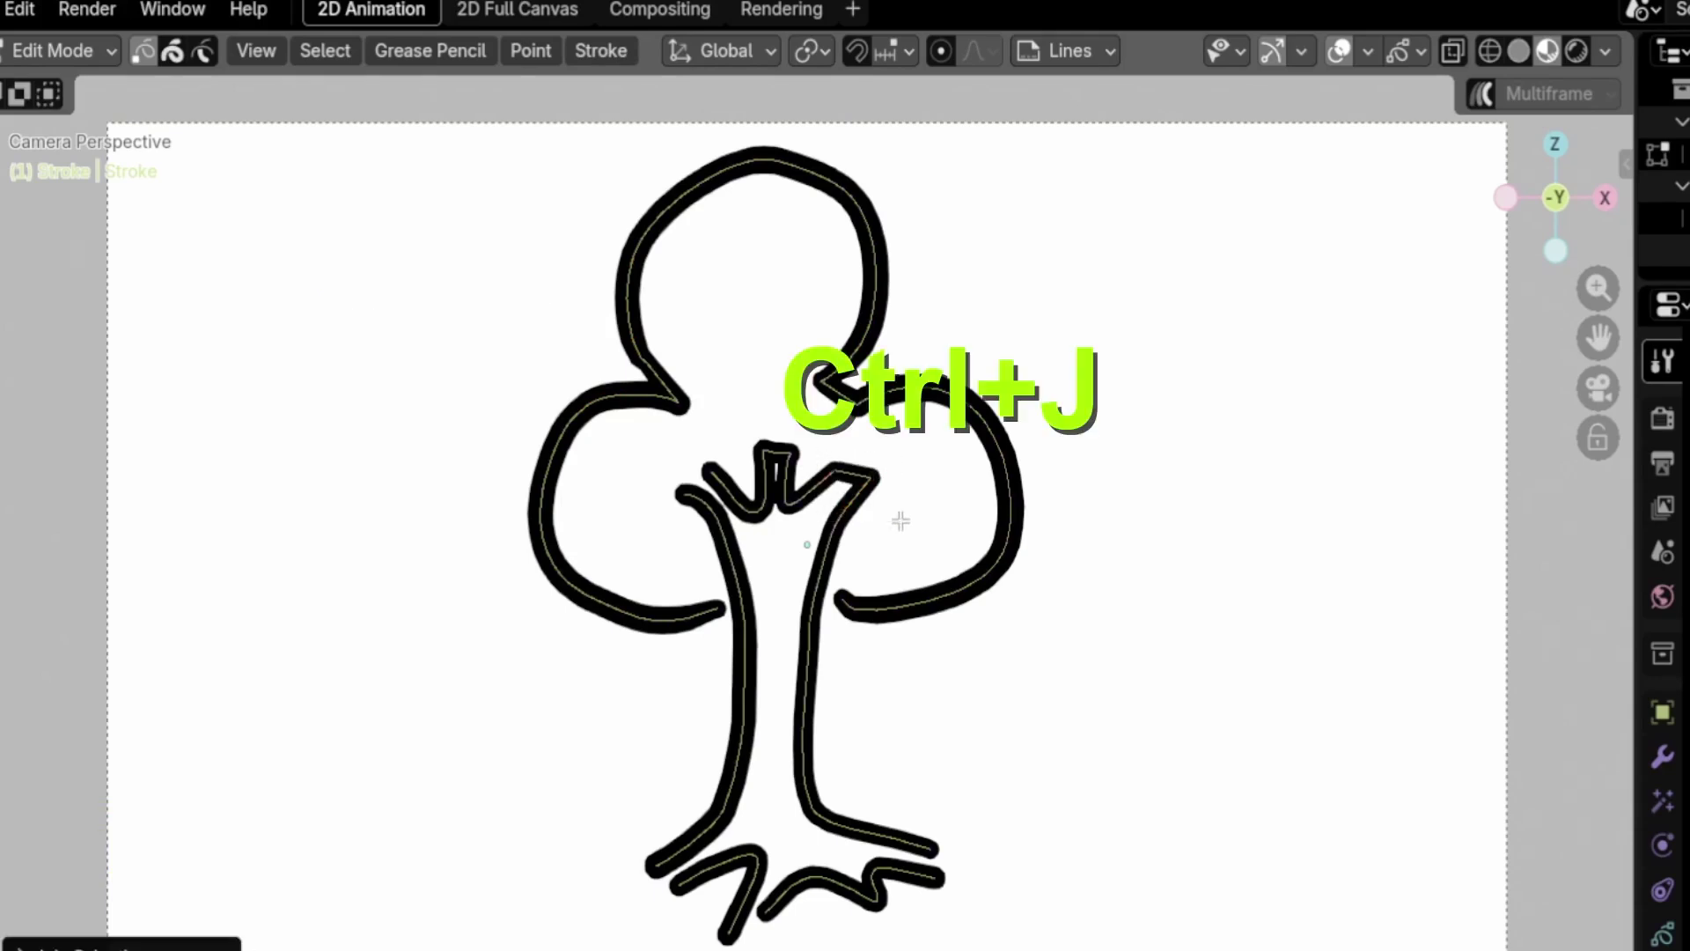
drag(879, 771, 831, 940)
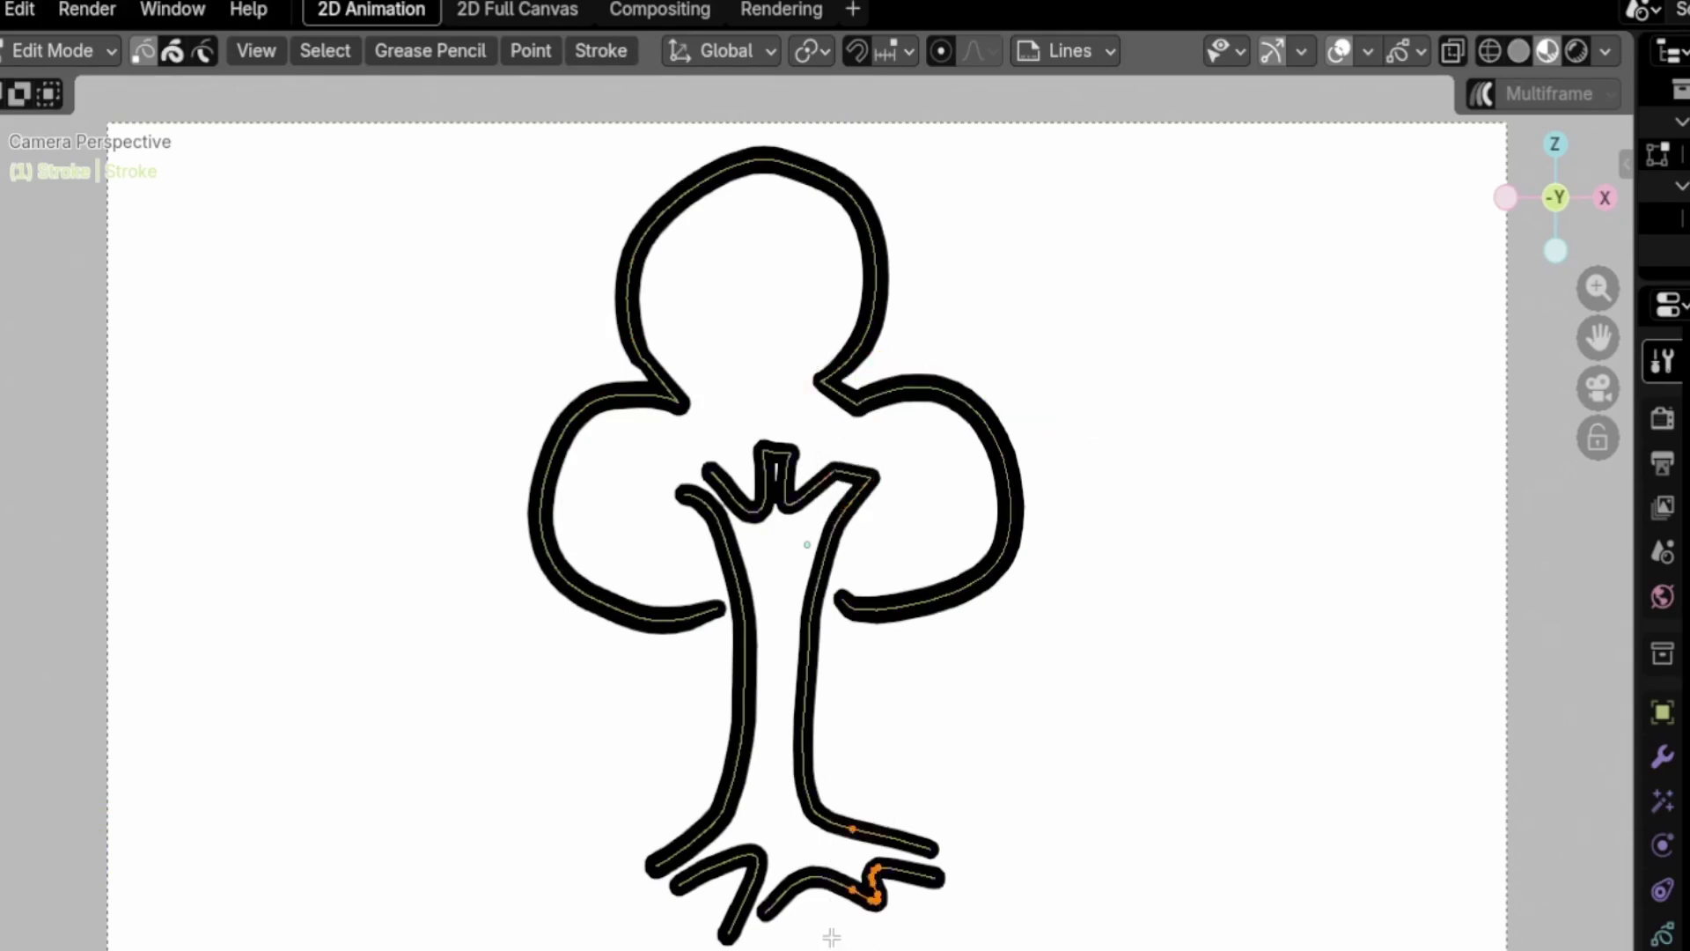
key(ctrl+j)
drag(681, 762, 775, 860)
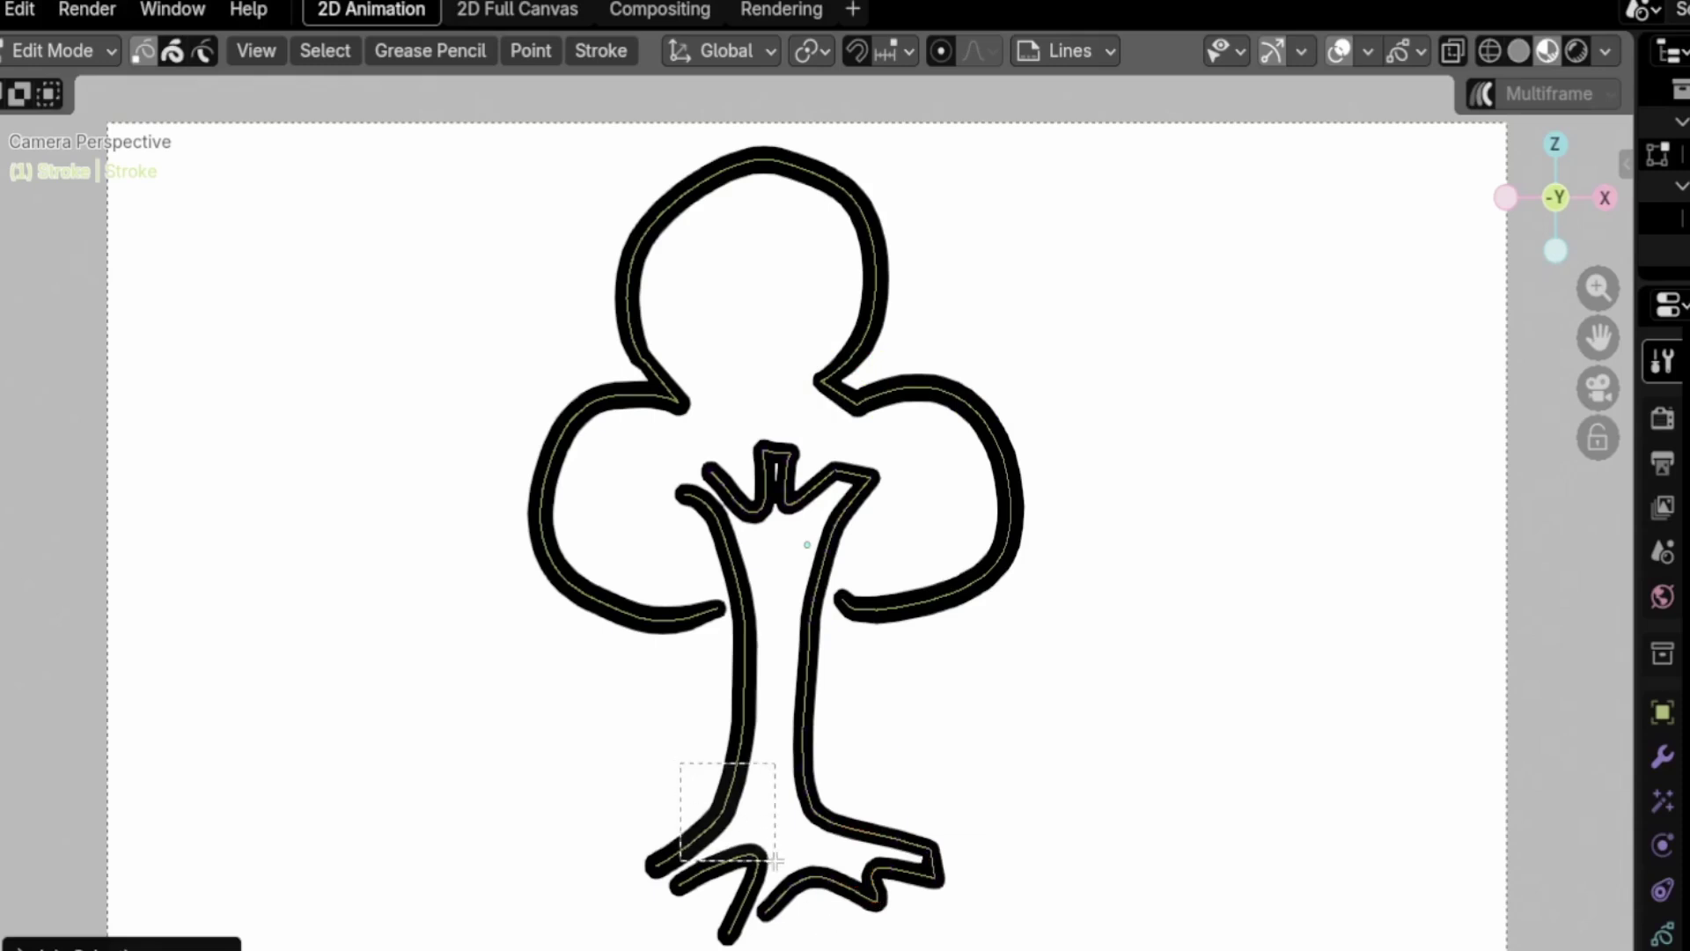
key(ctrl+j)
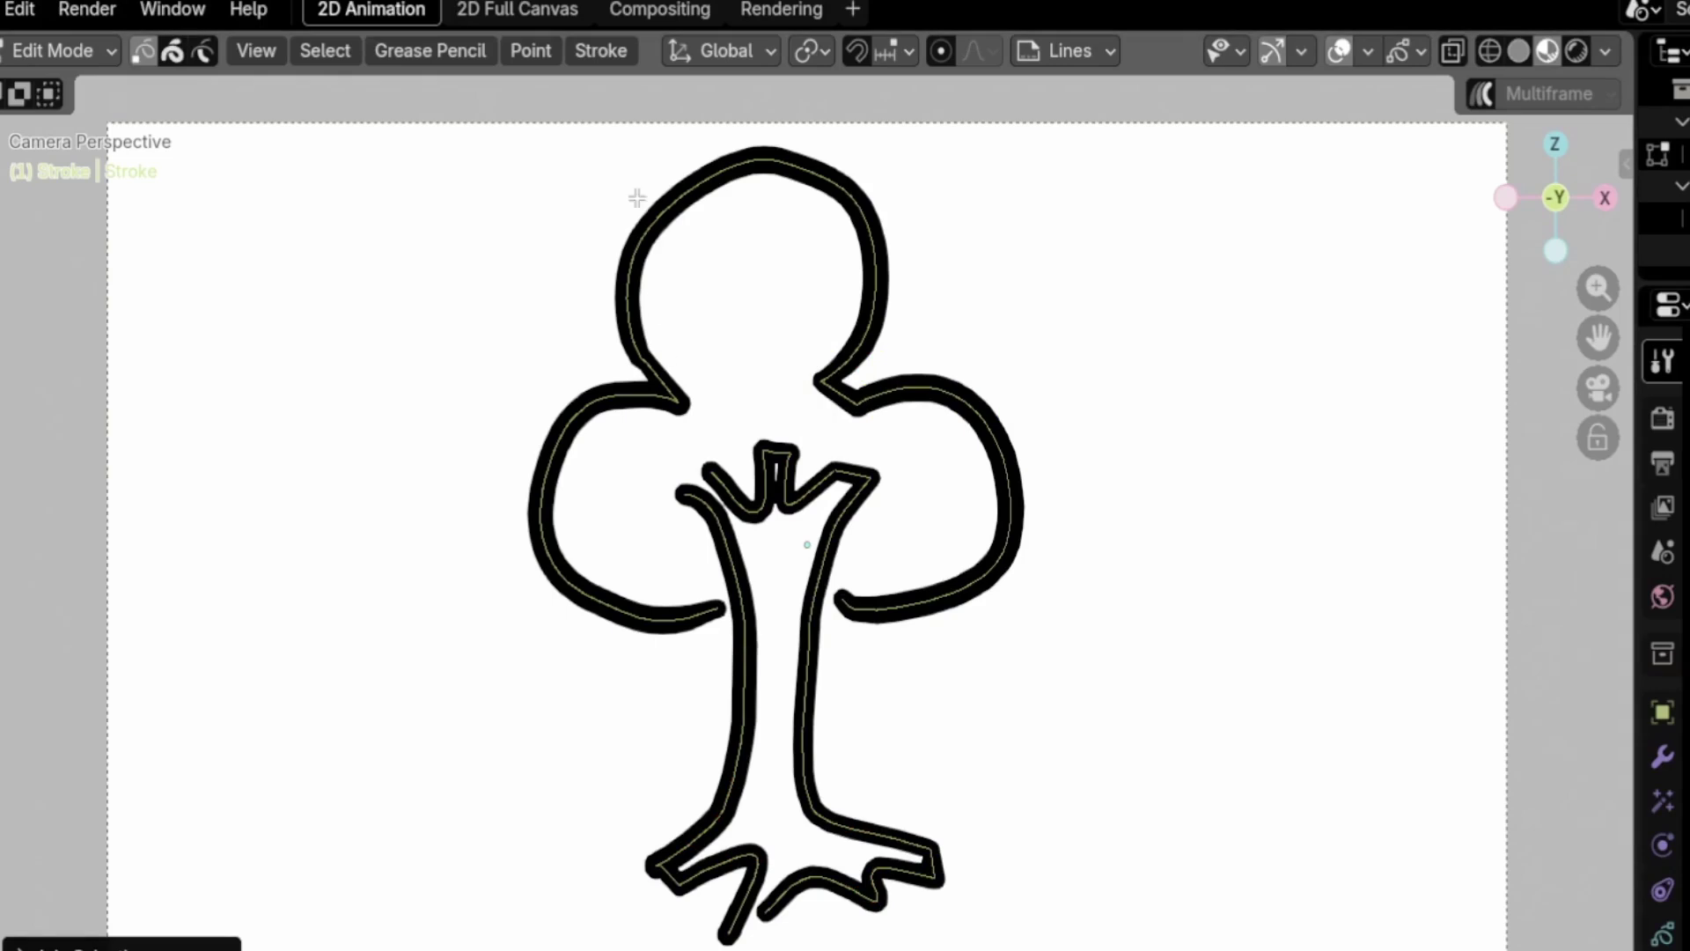
click(604, 49)
mouse_move(630, 227)
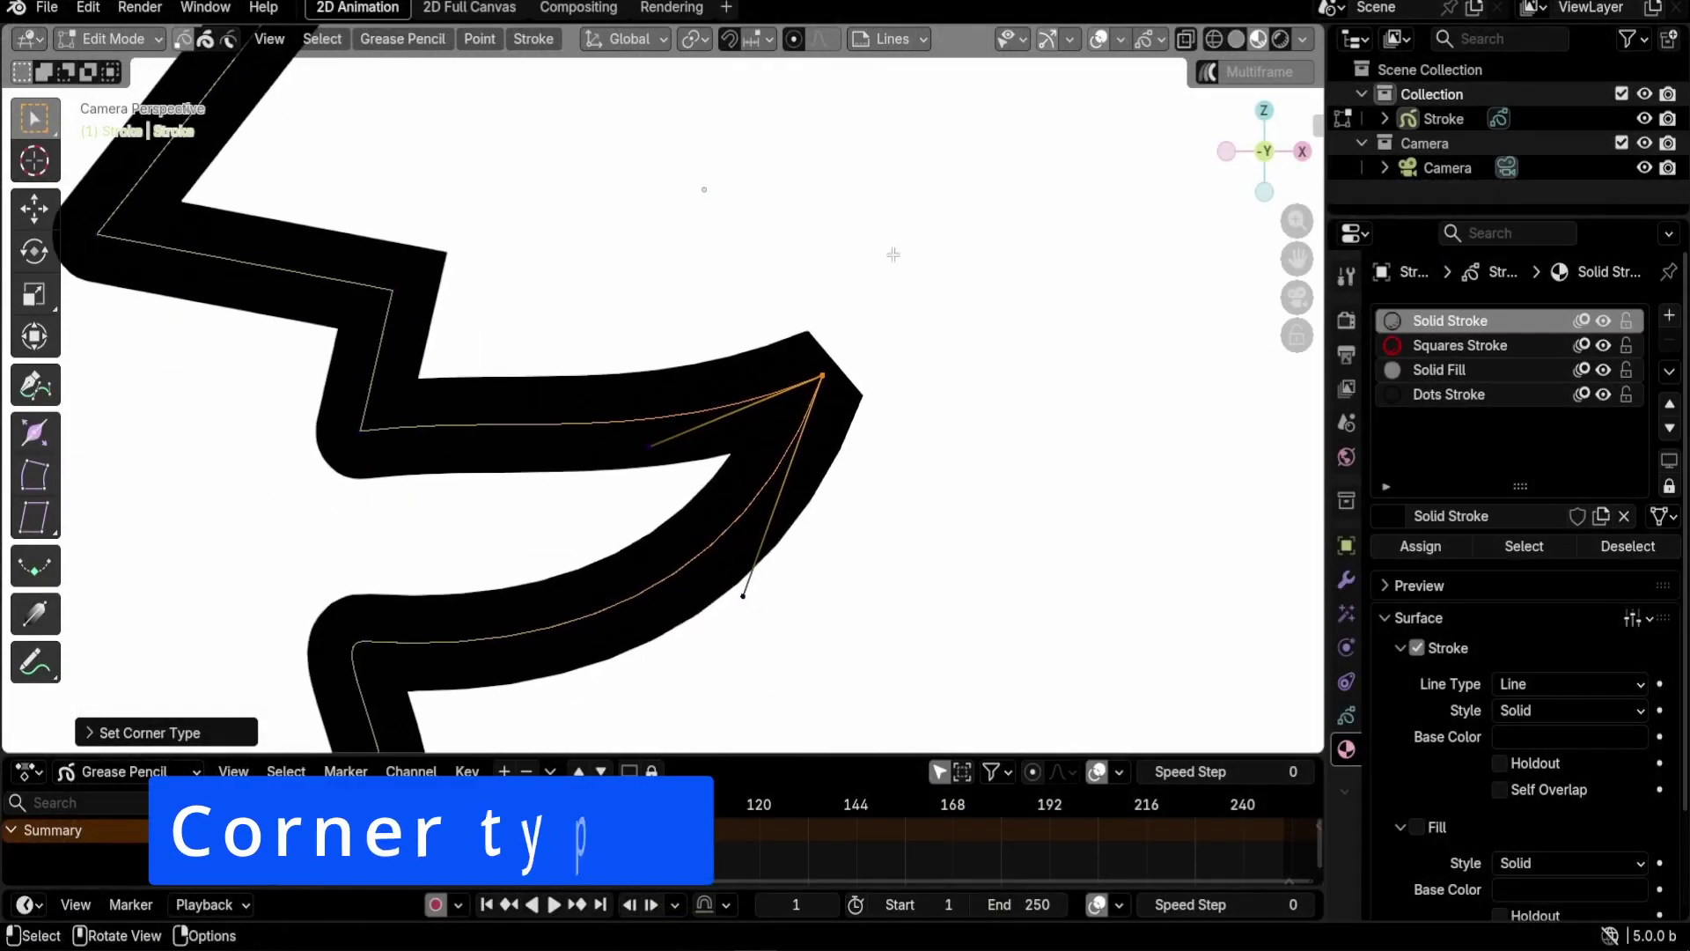
Select the top corner point of the zig-zag Grease Pencil stroke.
shift+middle_drag(563, 301, 821, 536)
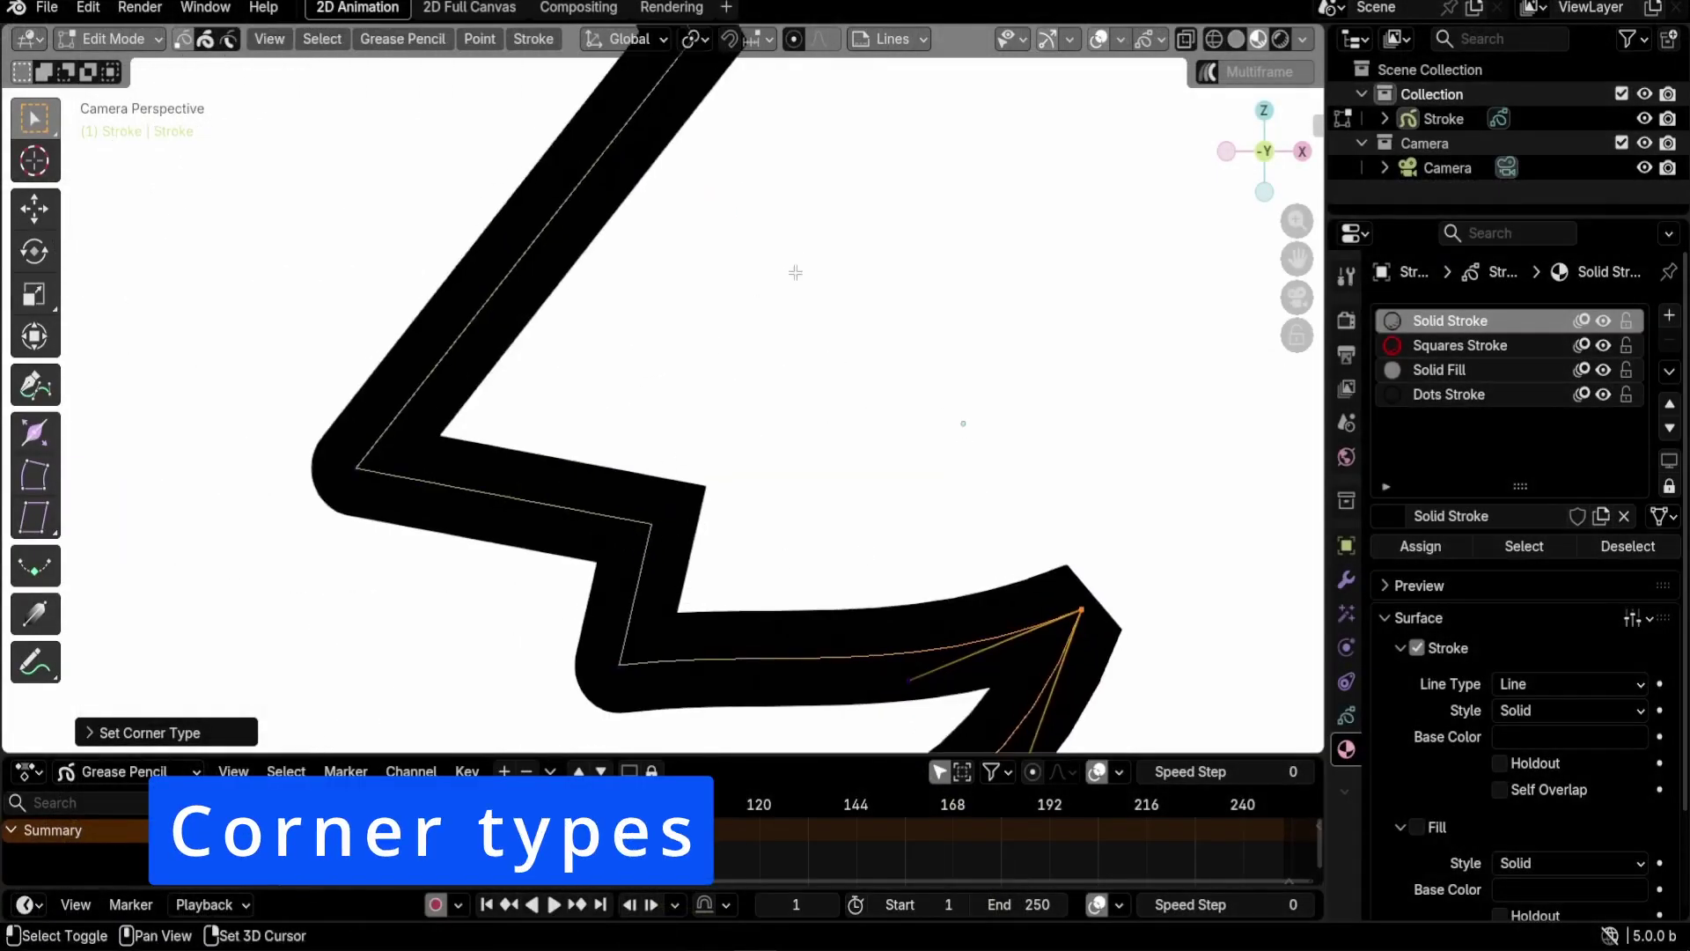
shift+middle_drag(793, 273, 720, 691)
shift+middle_drag(675, 373, 794, 539)
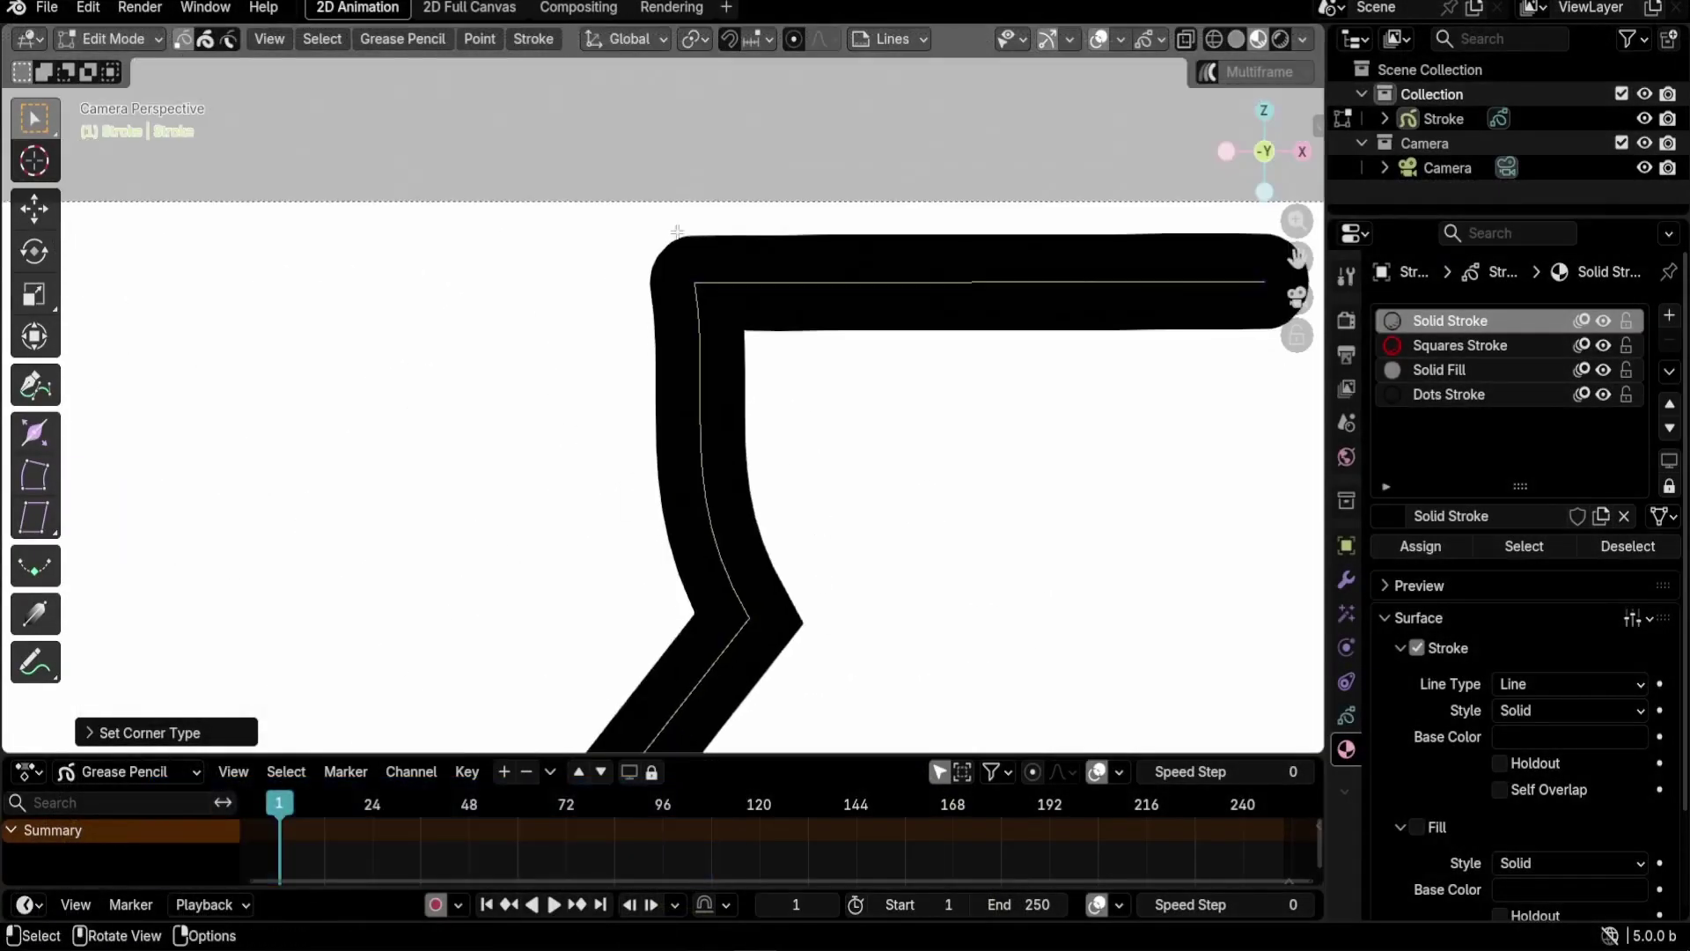
click(696, 278)
scroll(819, 532, down, 8)
mouse_move(890, 686)
shift+middle_down()
mouse_move(855, 476)
mouse_move(845, 497)
shift+middle_up()
scroll(845, 497, up, 1)
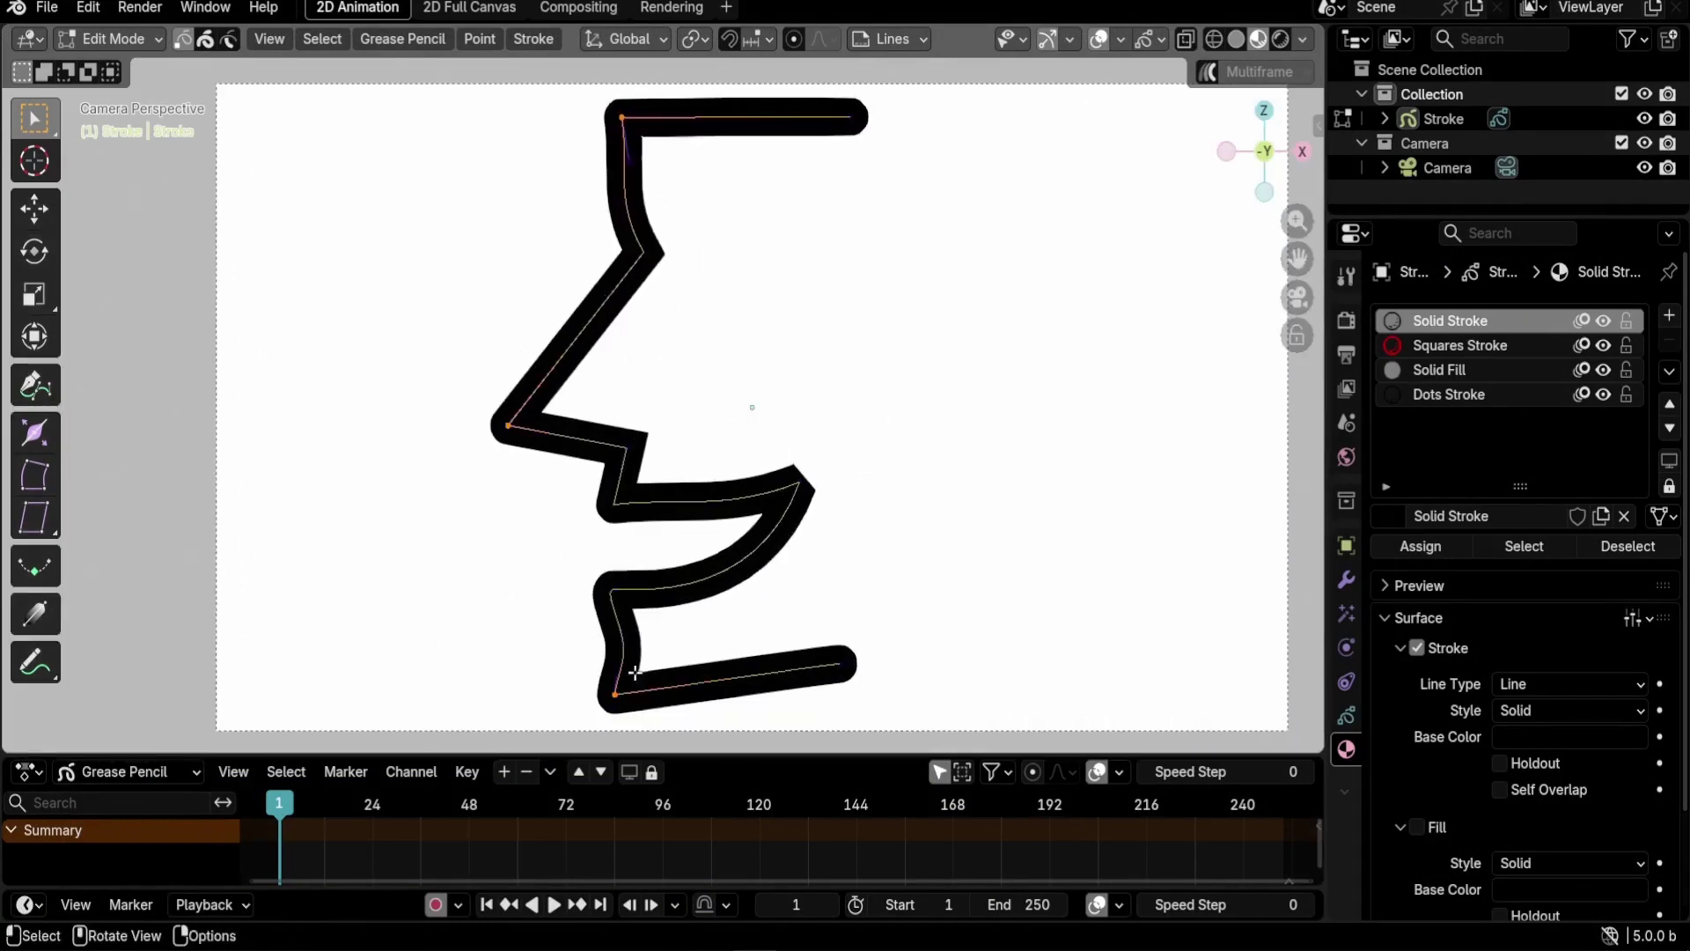
Set the stroke's corner type to Sharp via the Point menu, then hide overlays to check.
click(479, 38)
mouse_move(497, 196)
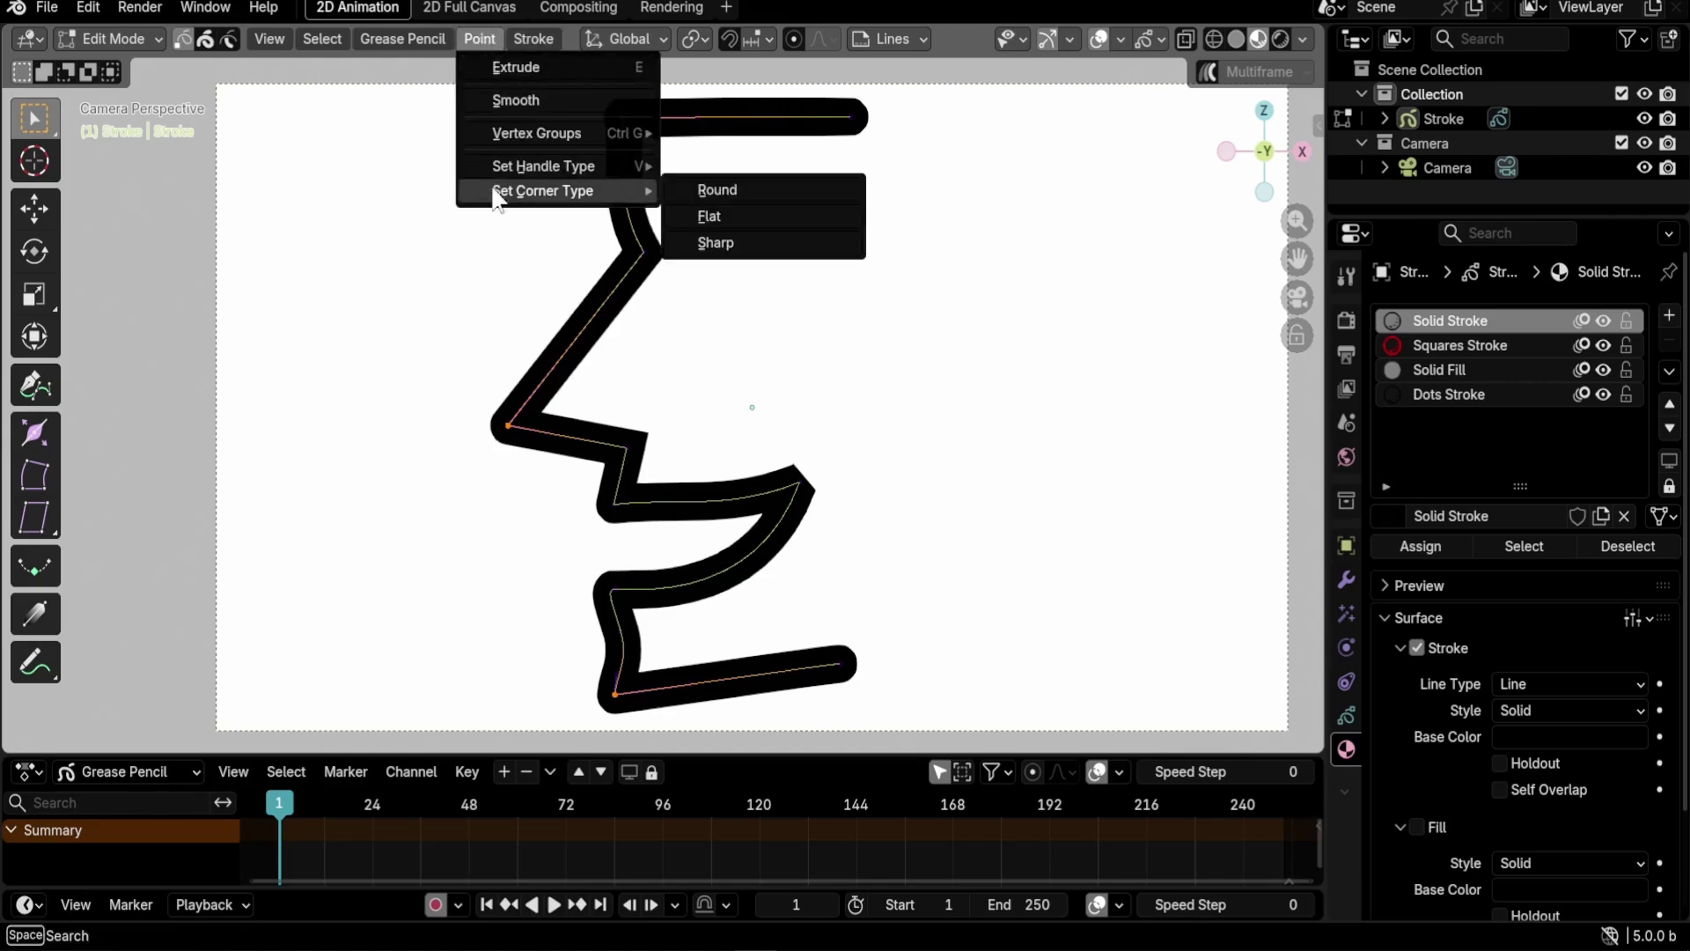
click(726, 245)
click(1105, 37)
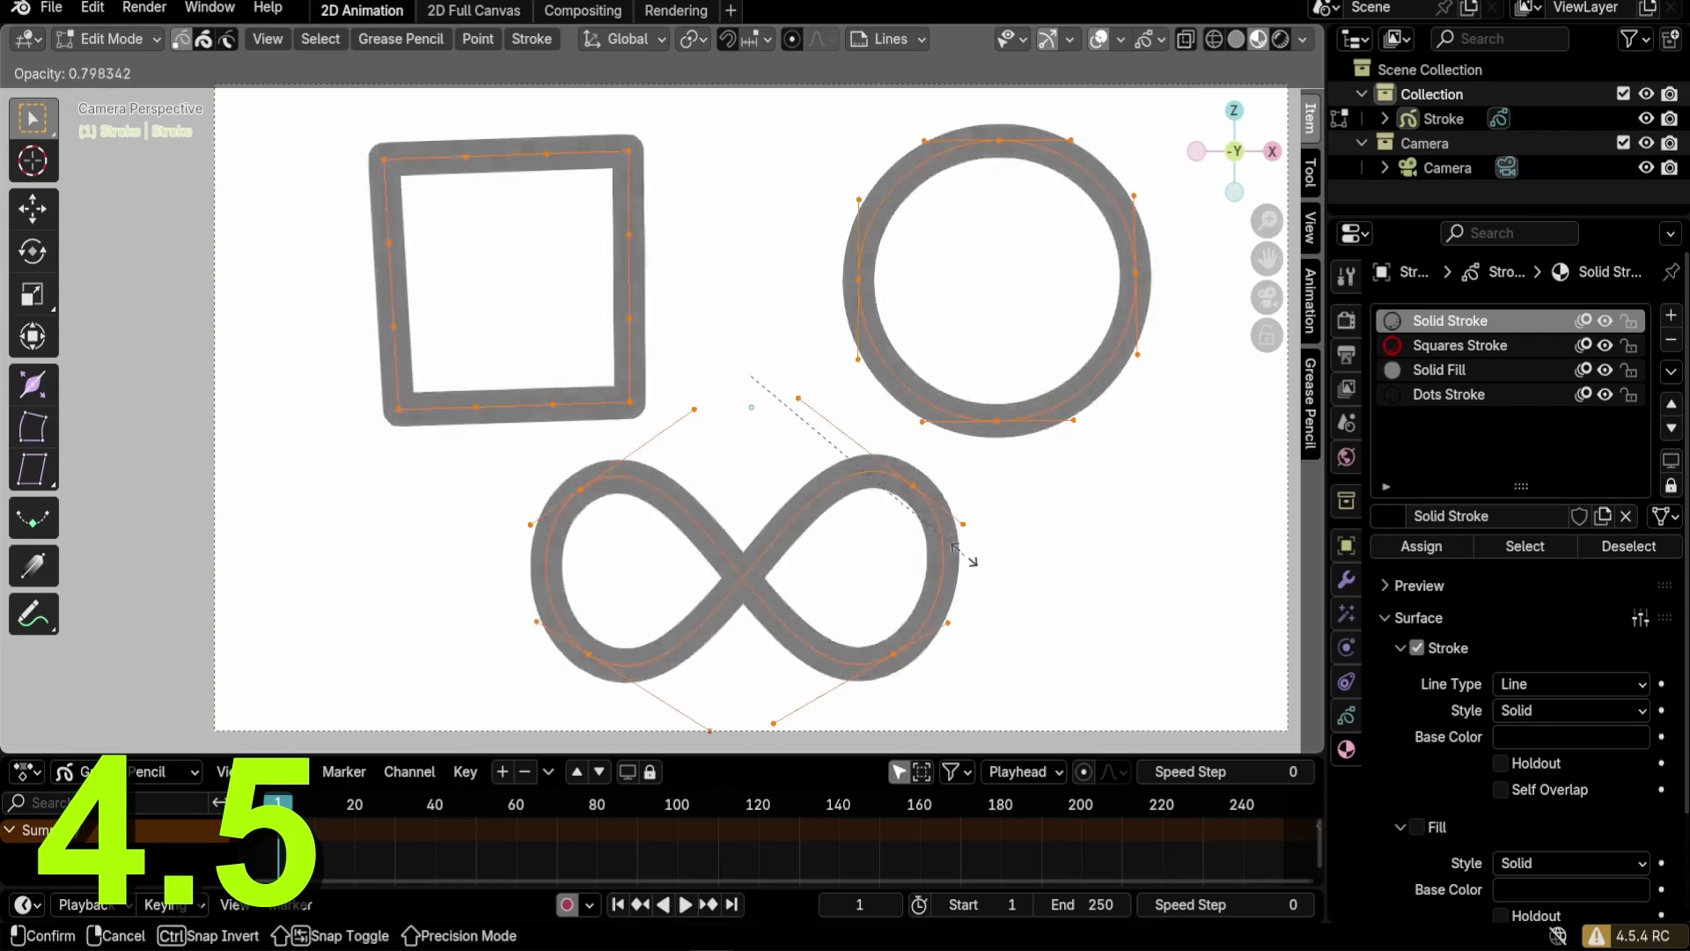
Confirm the opacity change, then set Stroke Depth Order to 3D Location in Object Data settings.
click(966, 557)
click(1345, 715)
scroll(1443, 644, down, 5)
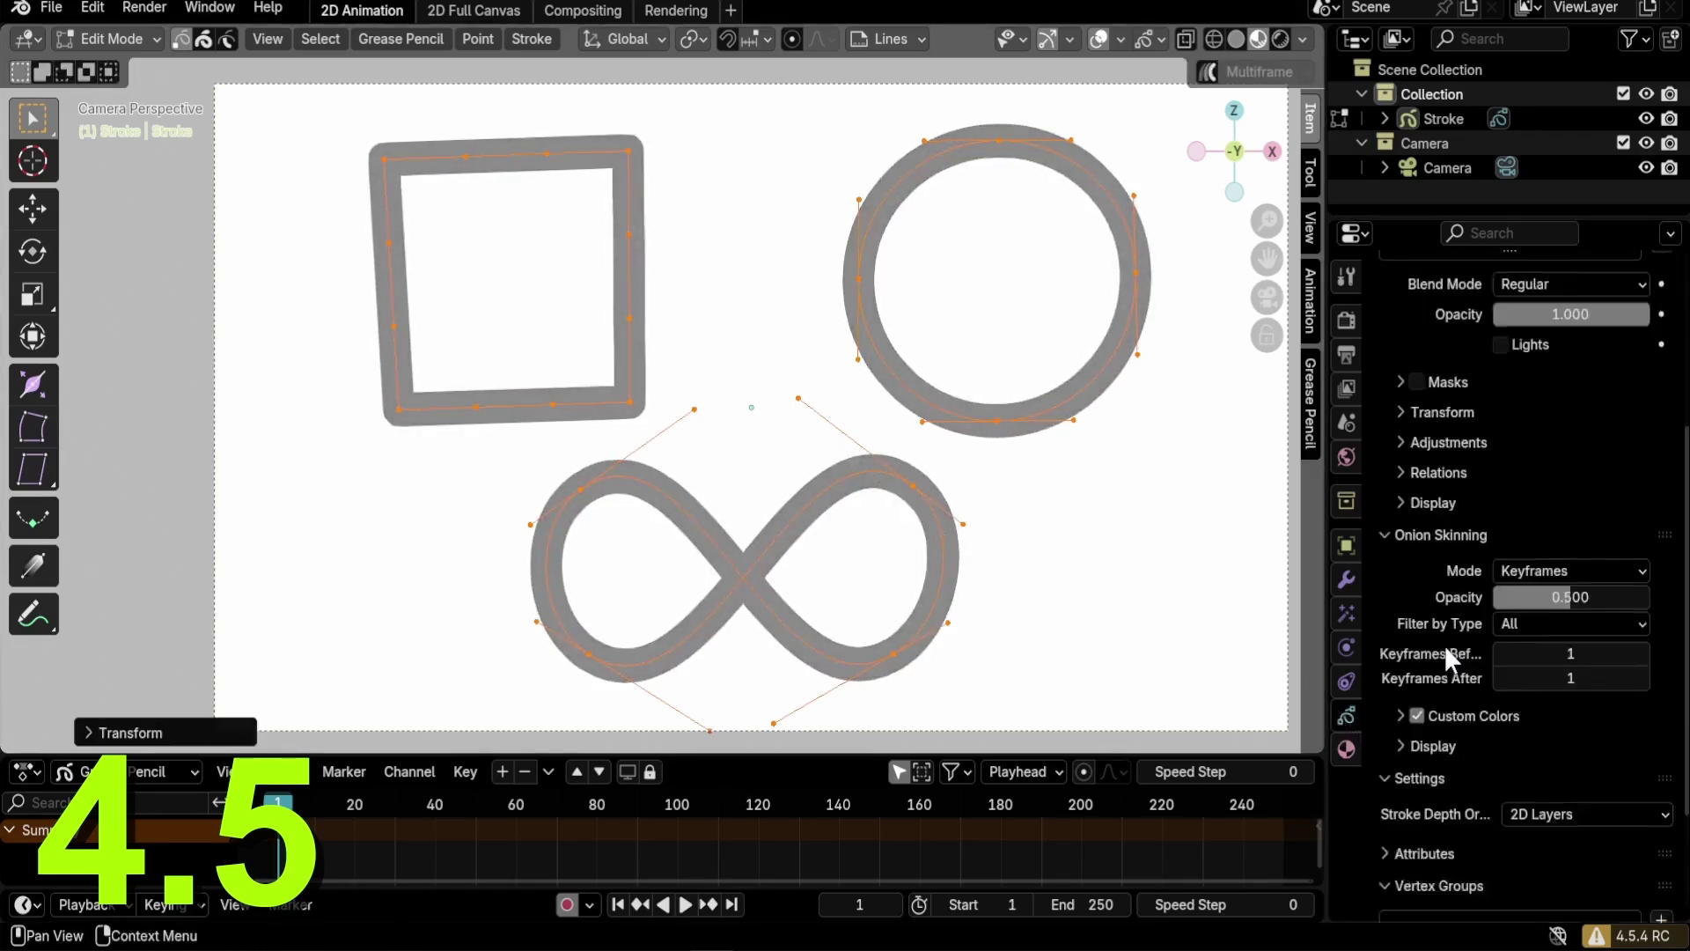
scroll(1444, 644, down, 5)
drag(1328, 661, 1239, 661)
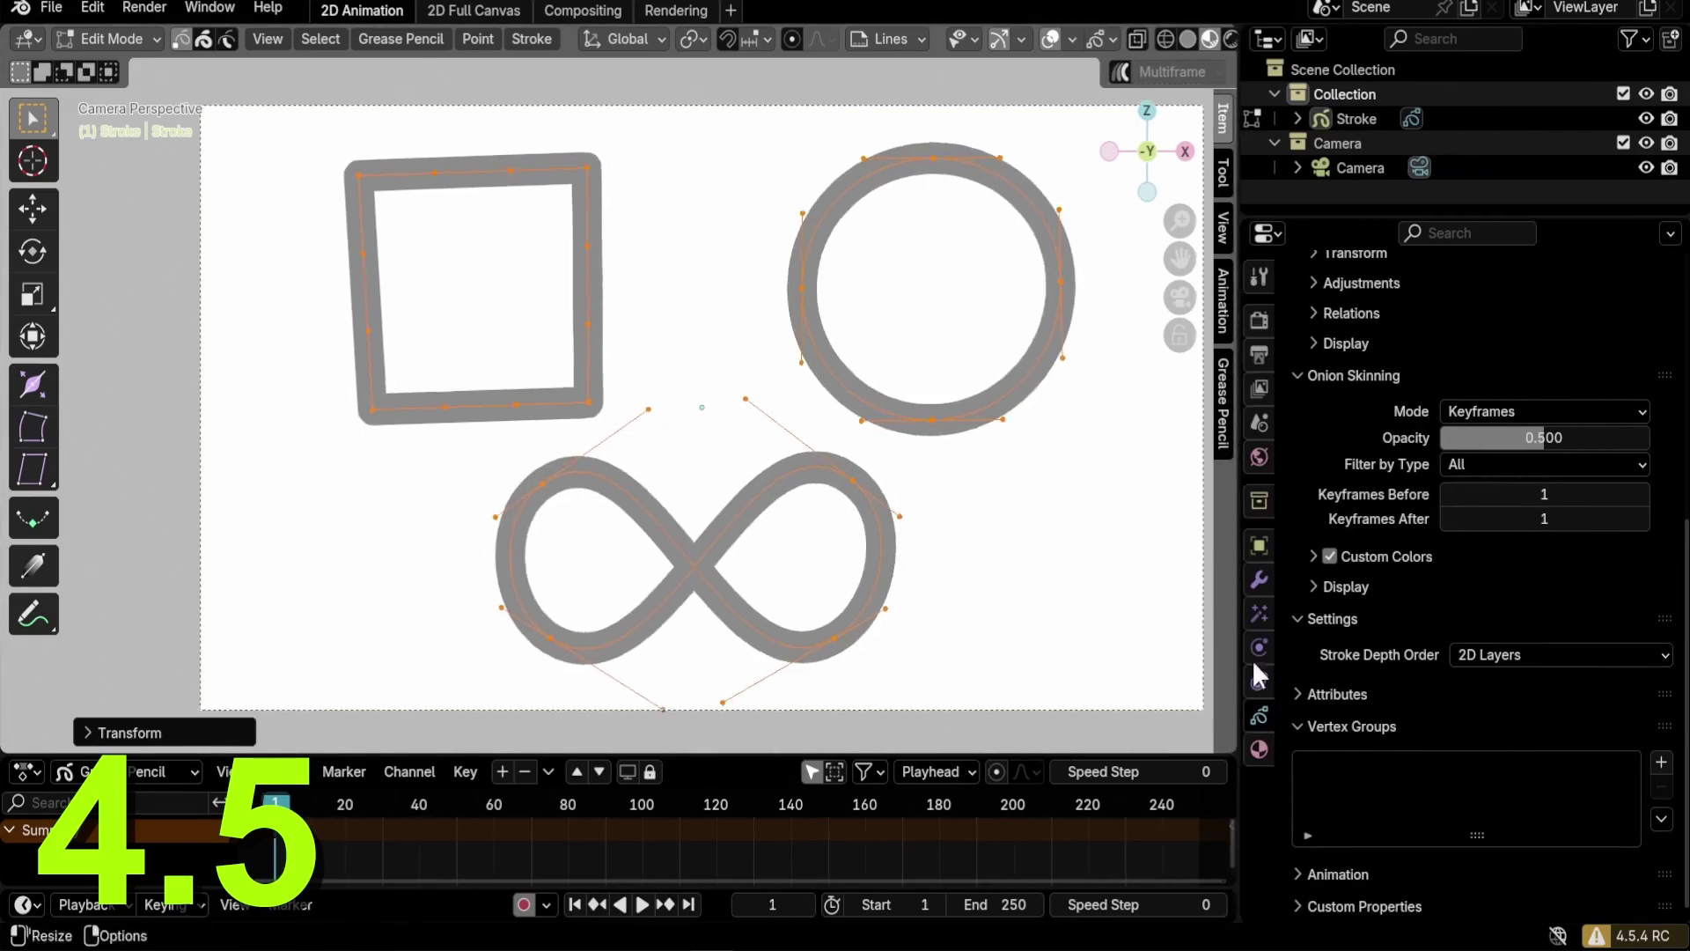
click(1536, 654)
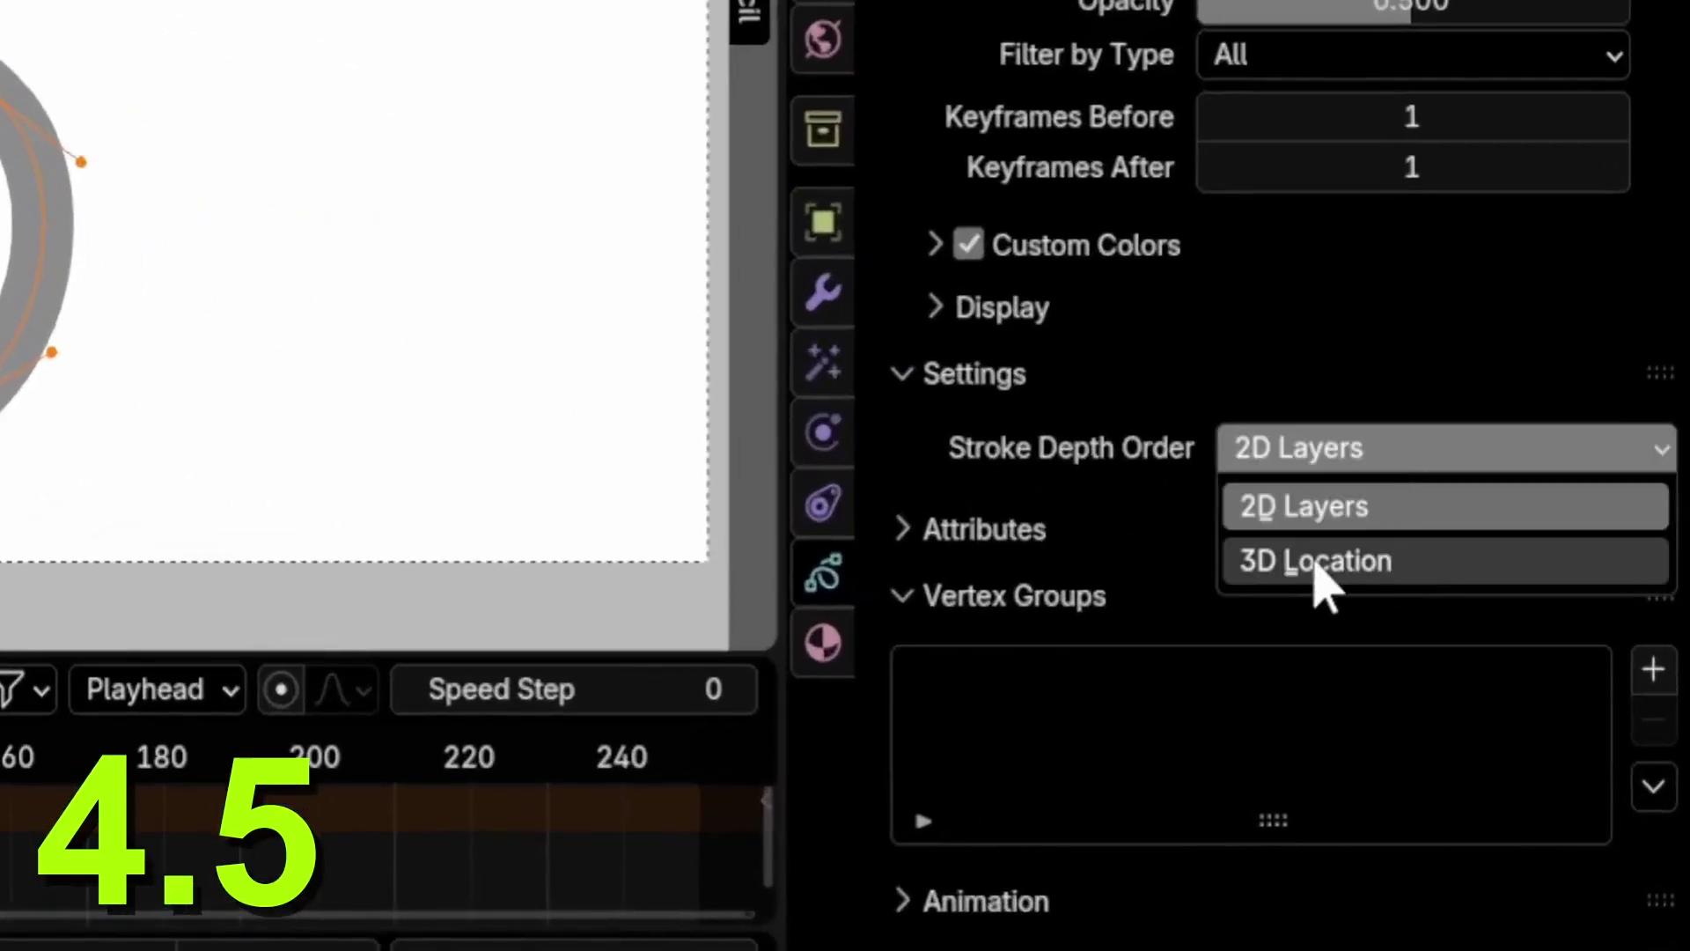
click(1309, 577)
Inspect the square, circle and infinity shapes, then set Stroke Depth Order to 3D Location again.
drag(1245, 632, 1321, 632)
scroll(441, 336, up, 5)
shift+middle_drag(441, 336, 881, 810)
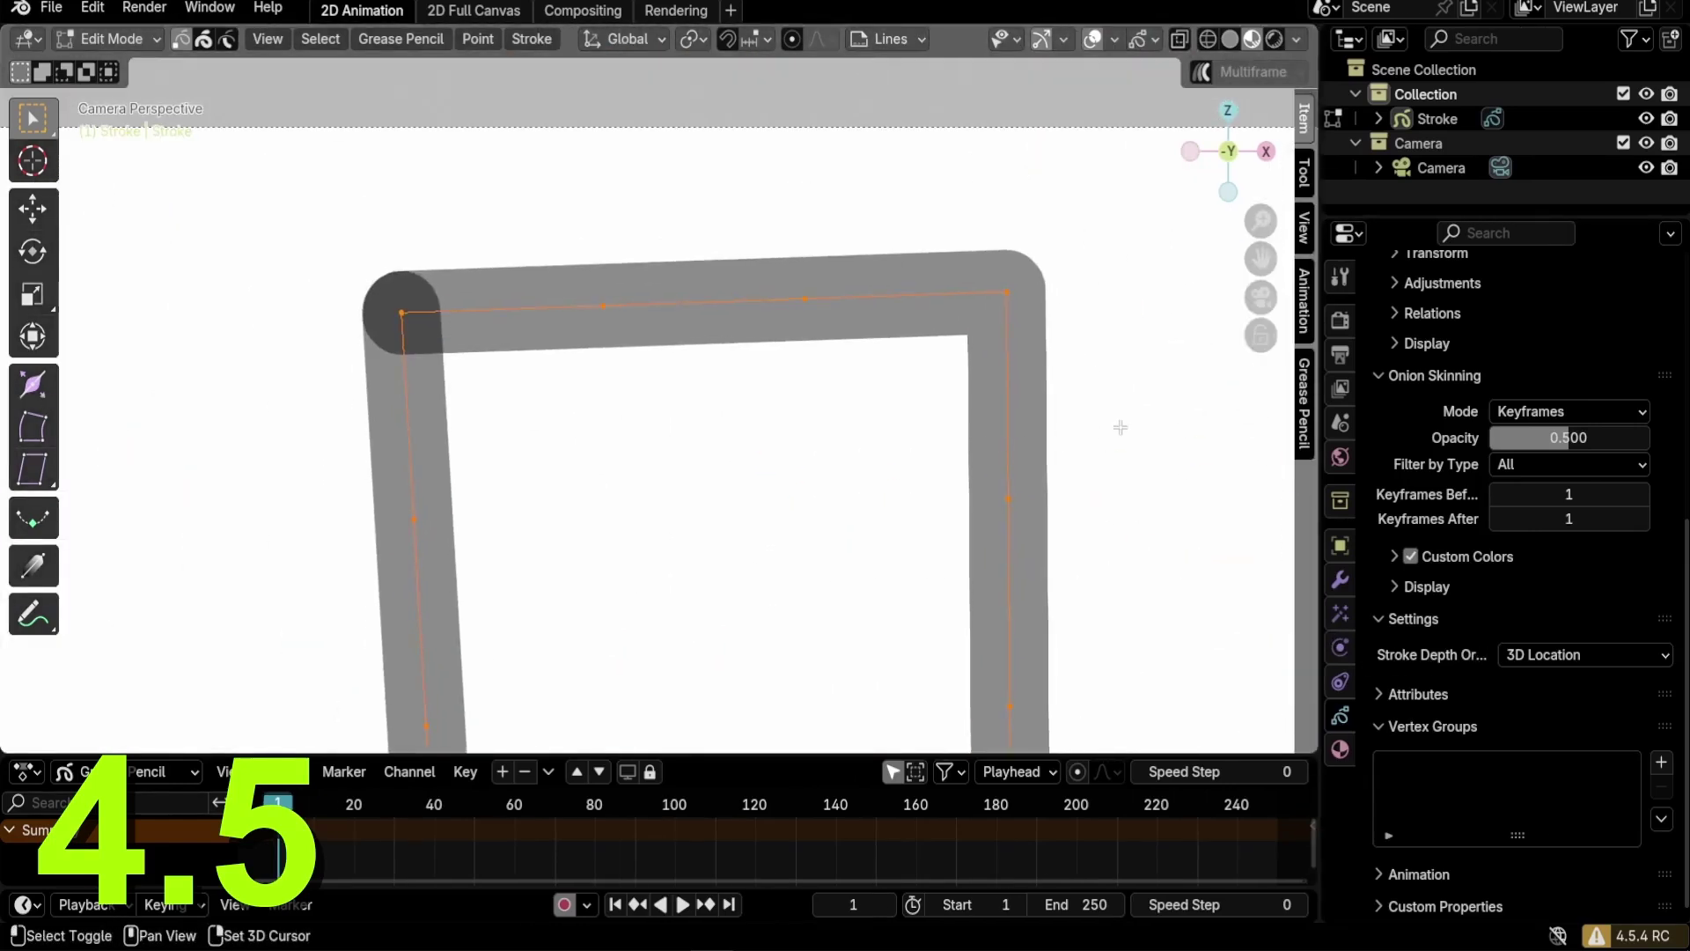
shift+middle_drag(1083, 427, 404, 404)
shift+middle_drag(991, 460, 432, 493)
shift+middle_drag(583, 649, 733, 110)
shift+middle_drag(69, 397, 609, 172)
shift+middle_drag(484, 558, 826, 596)
scroll(800, 587, up, 5)
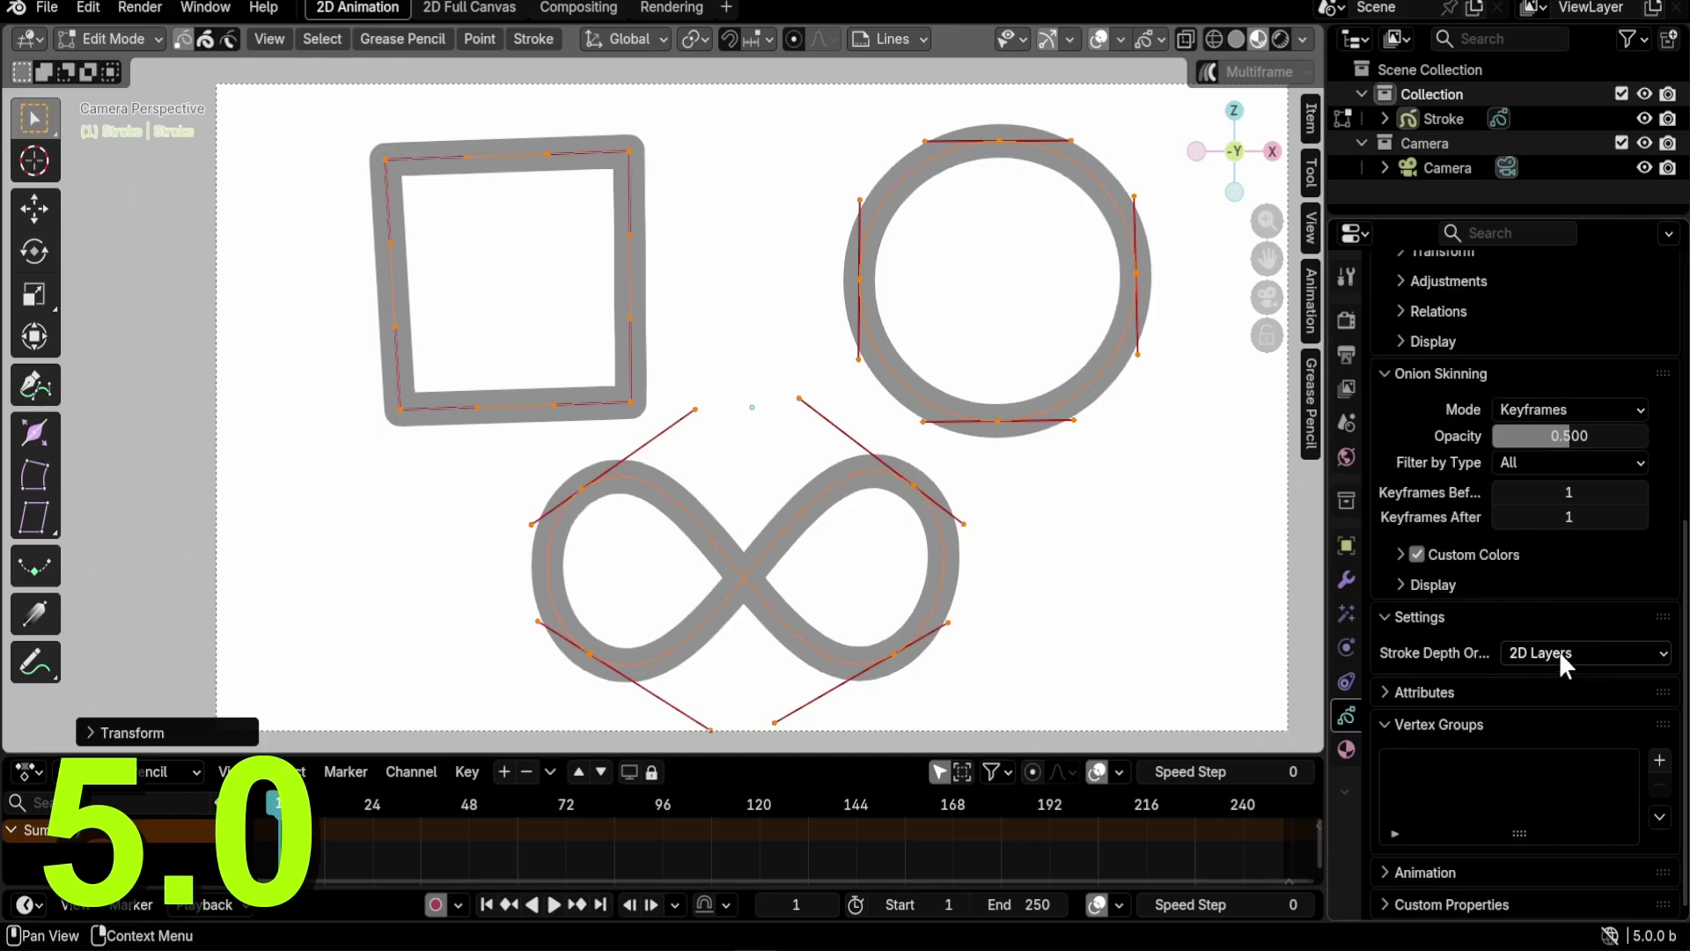
click(1560, 652)
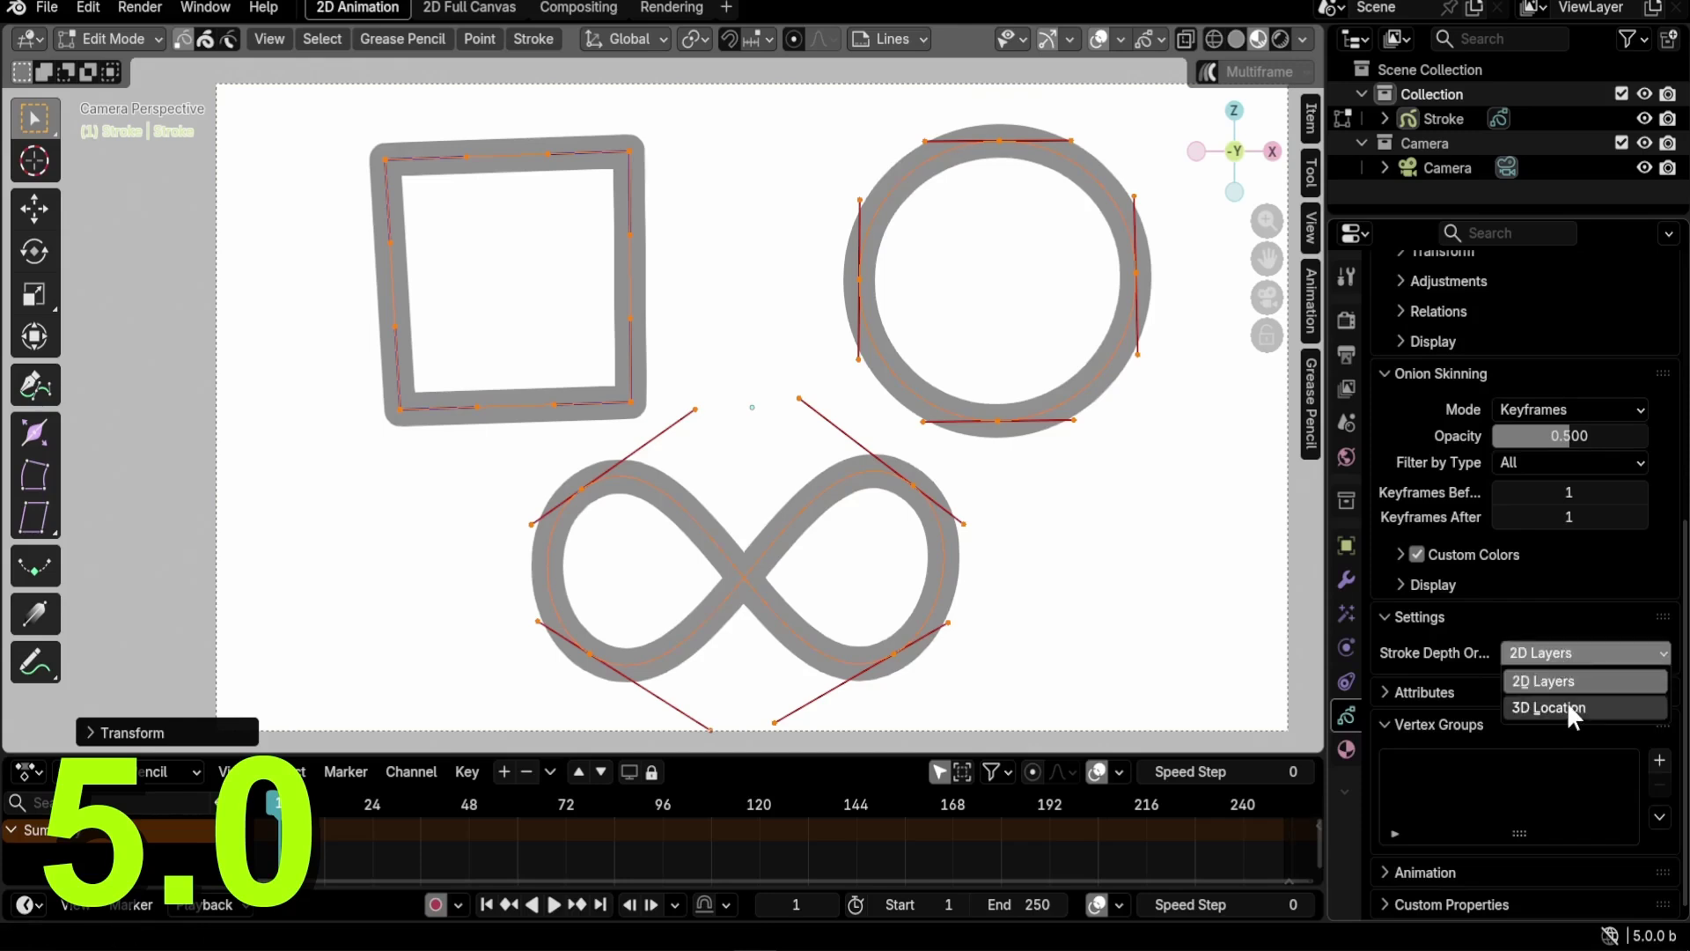
click(1567, 706)
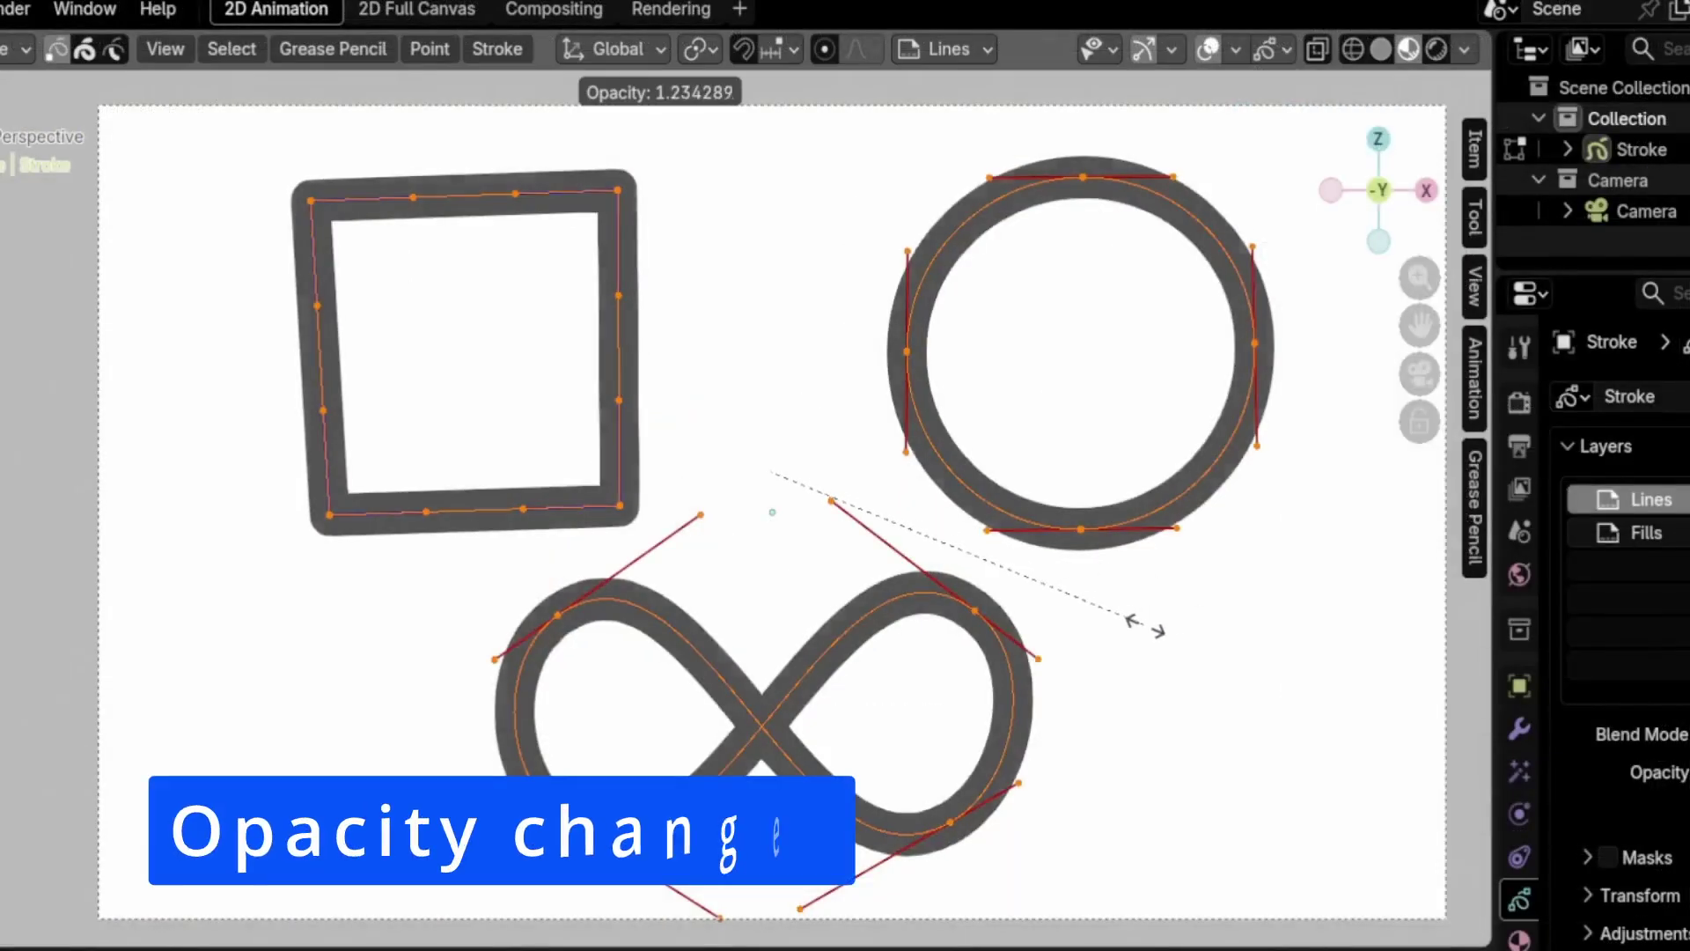
Darken the circle's bottom section using Grease Pencil Transform > Opacity.
key(Escape)
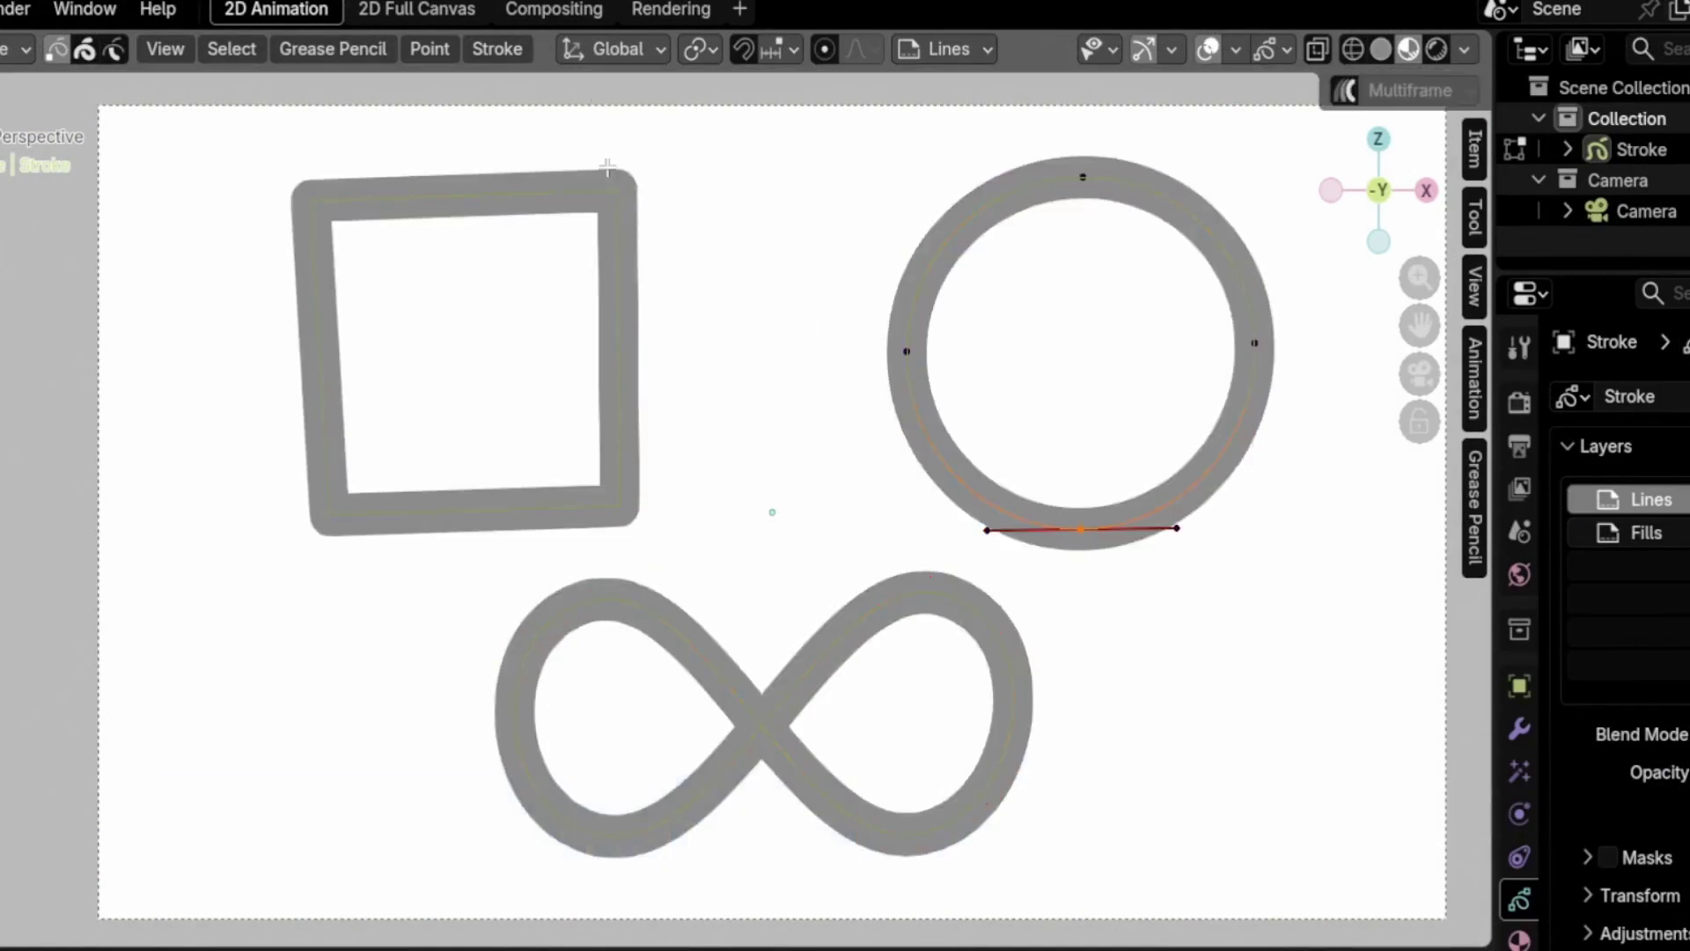
click(333, 49)
mouse_move(367, 80)
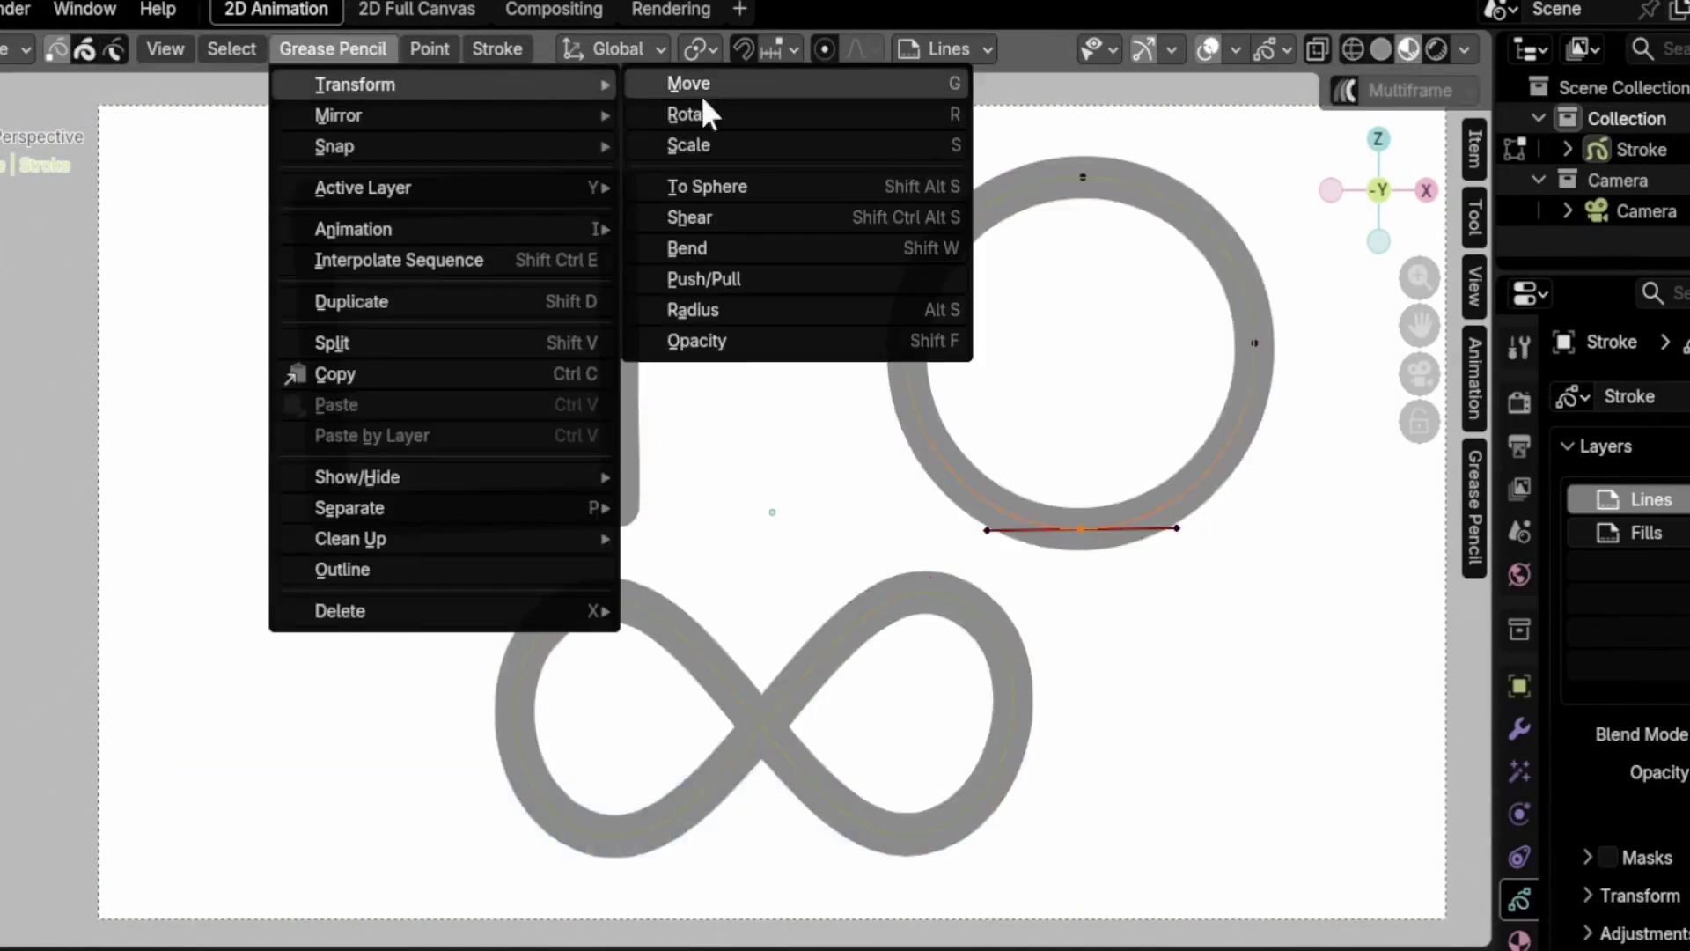
click(704, 345)
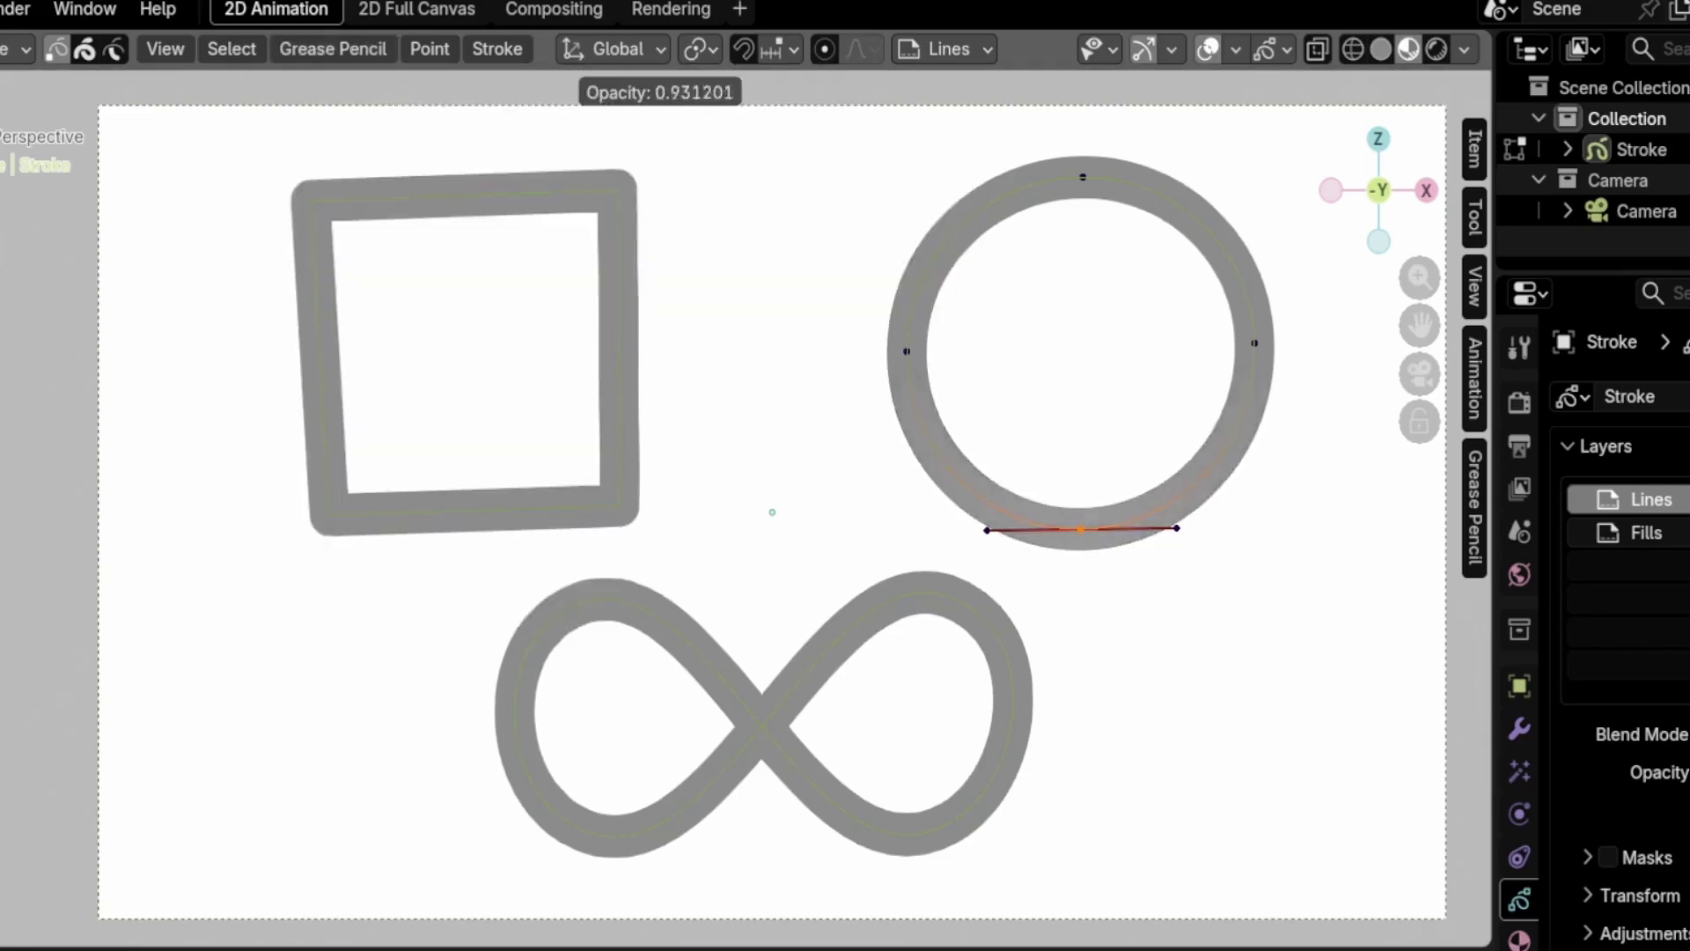
click(446, 517)
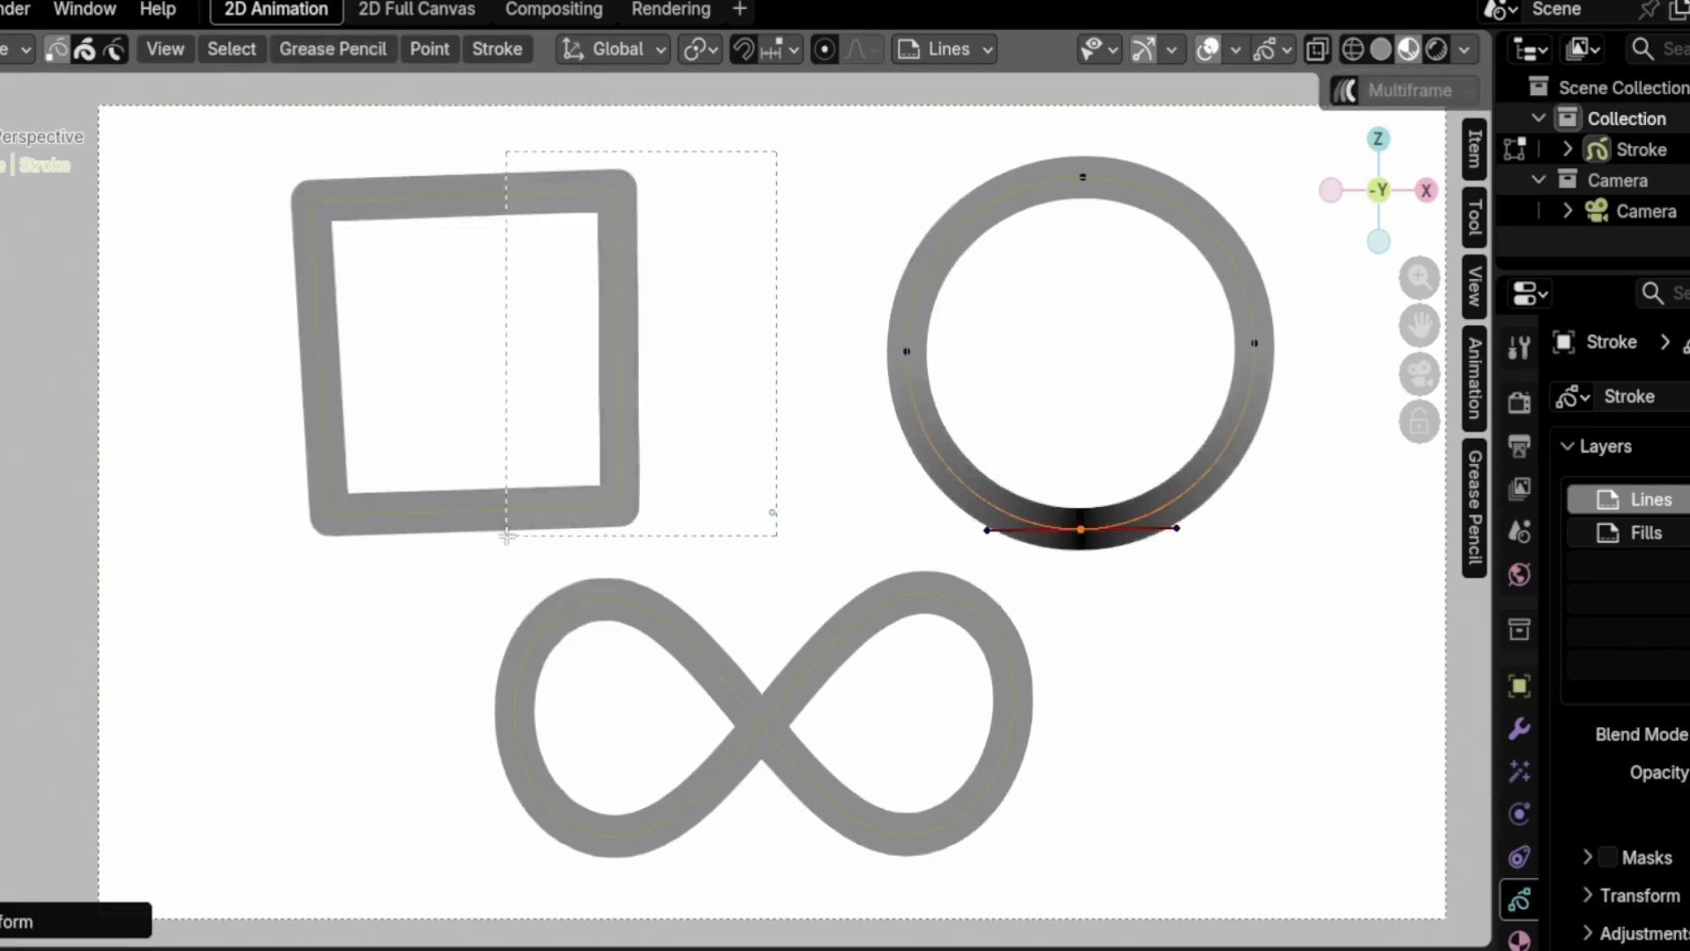
Select the square's right-side points and fade their opacity with Shift+F.
drag(506, 535, 508, 534)
key(shift+f)
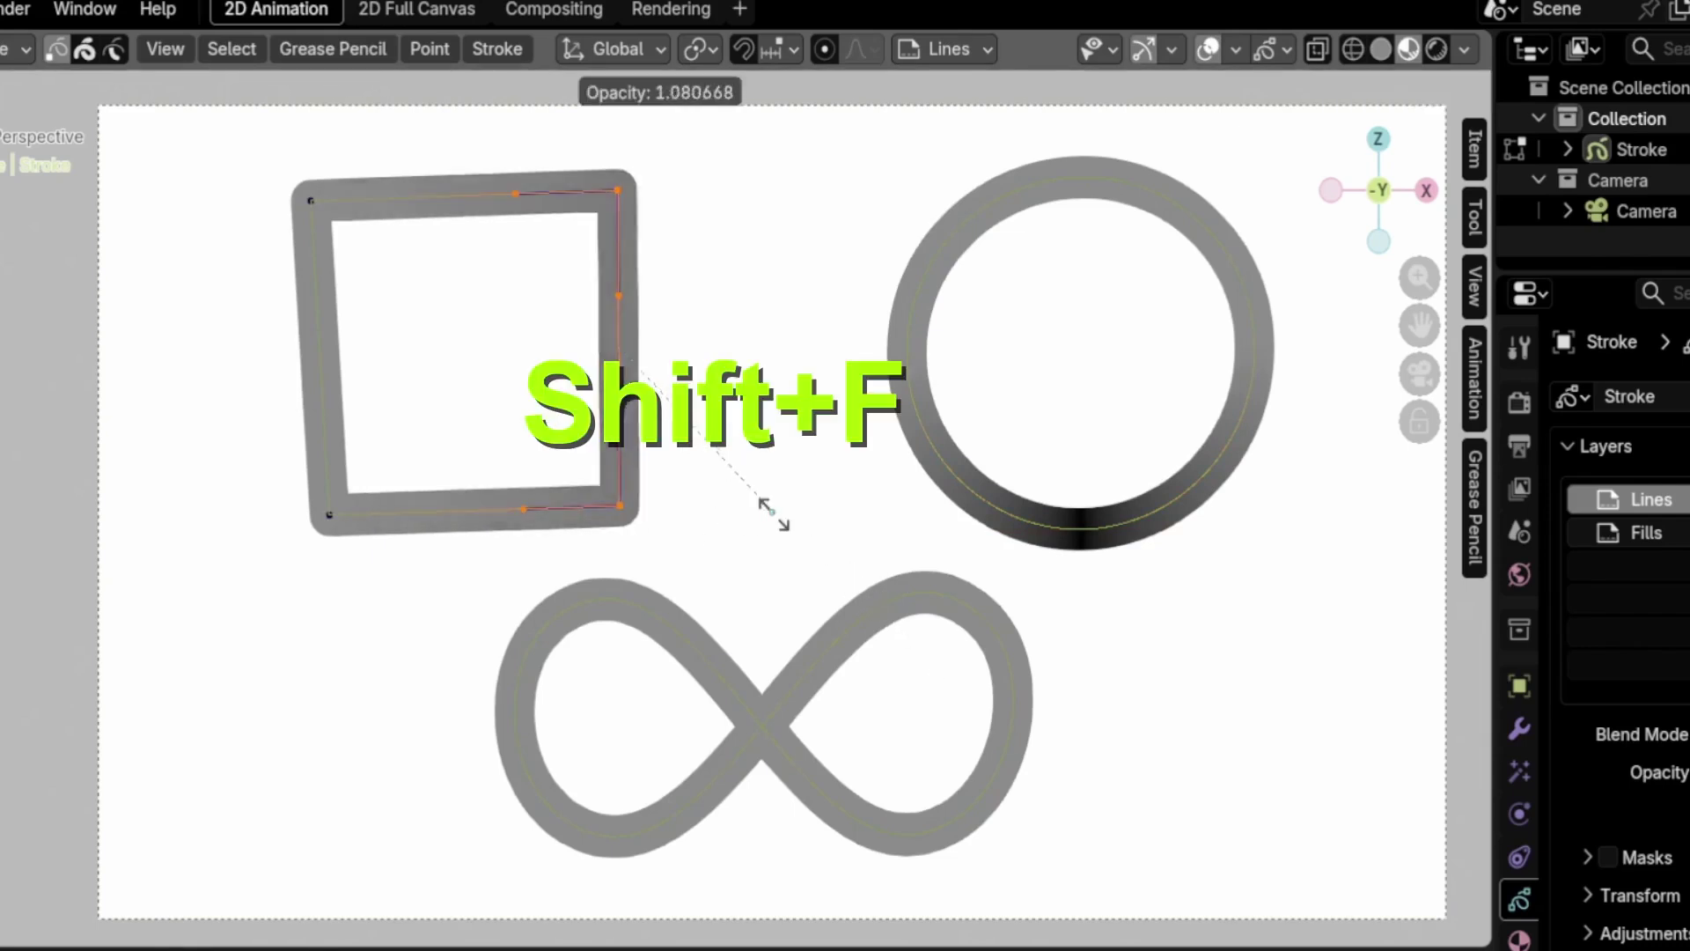
click(613, 339)
Change the infinity shape's opacity using the Opacity command from F3 search.
key(F3)
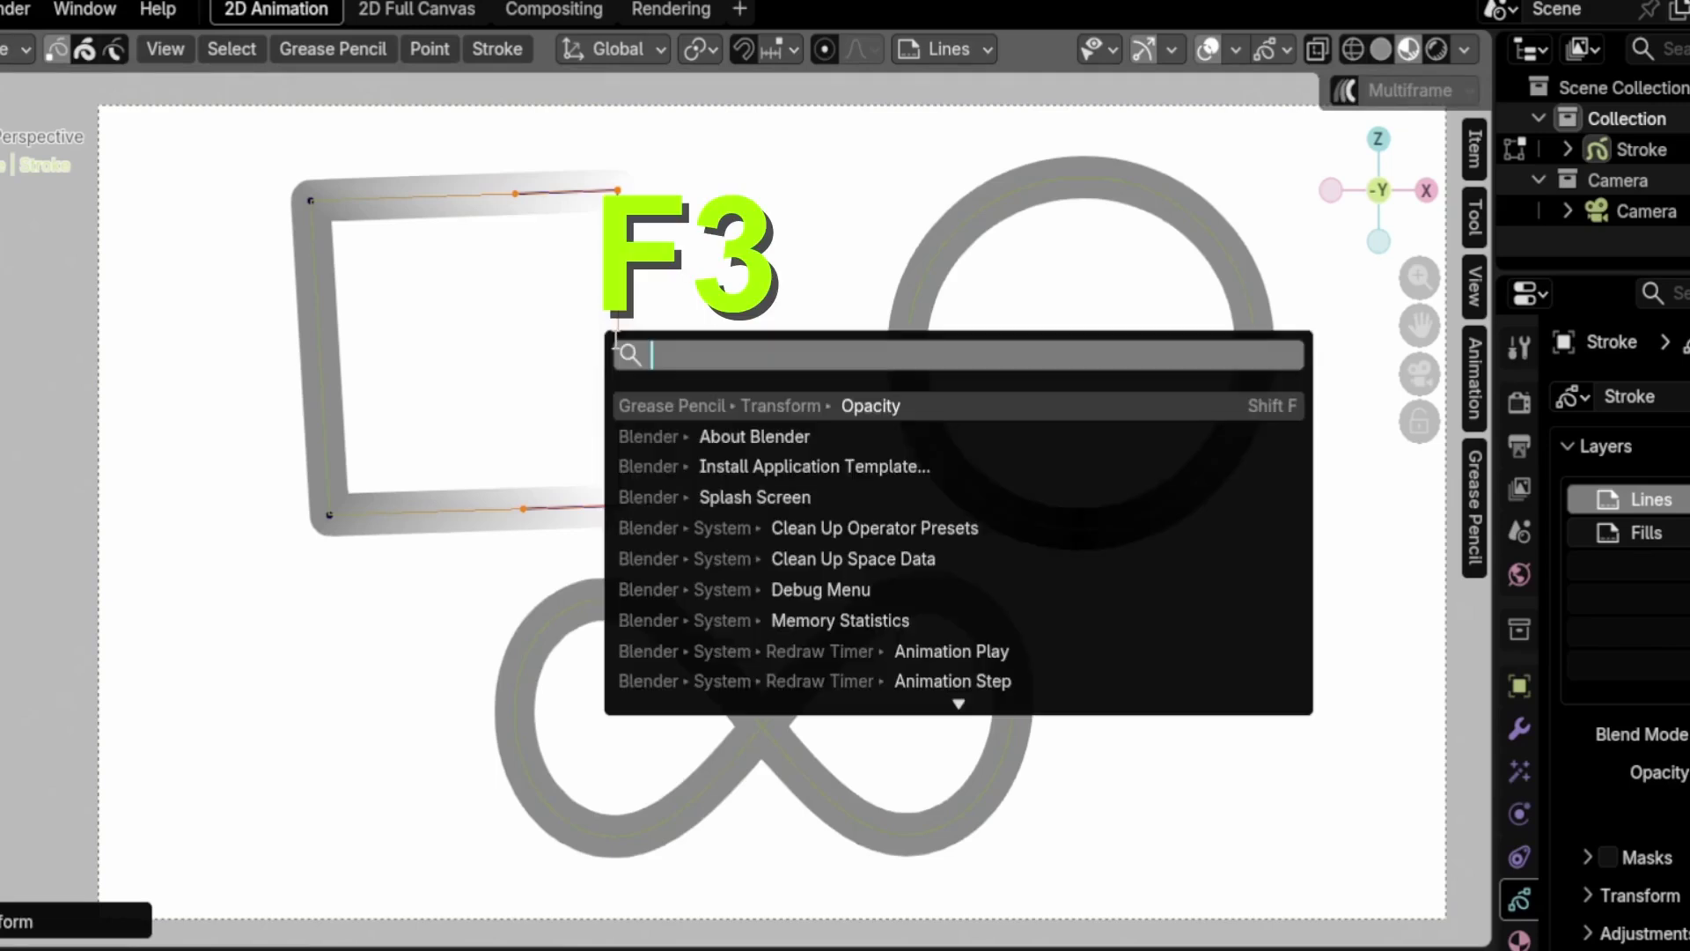
text(opaci)
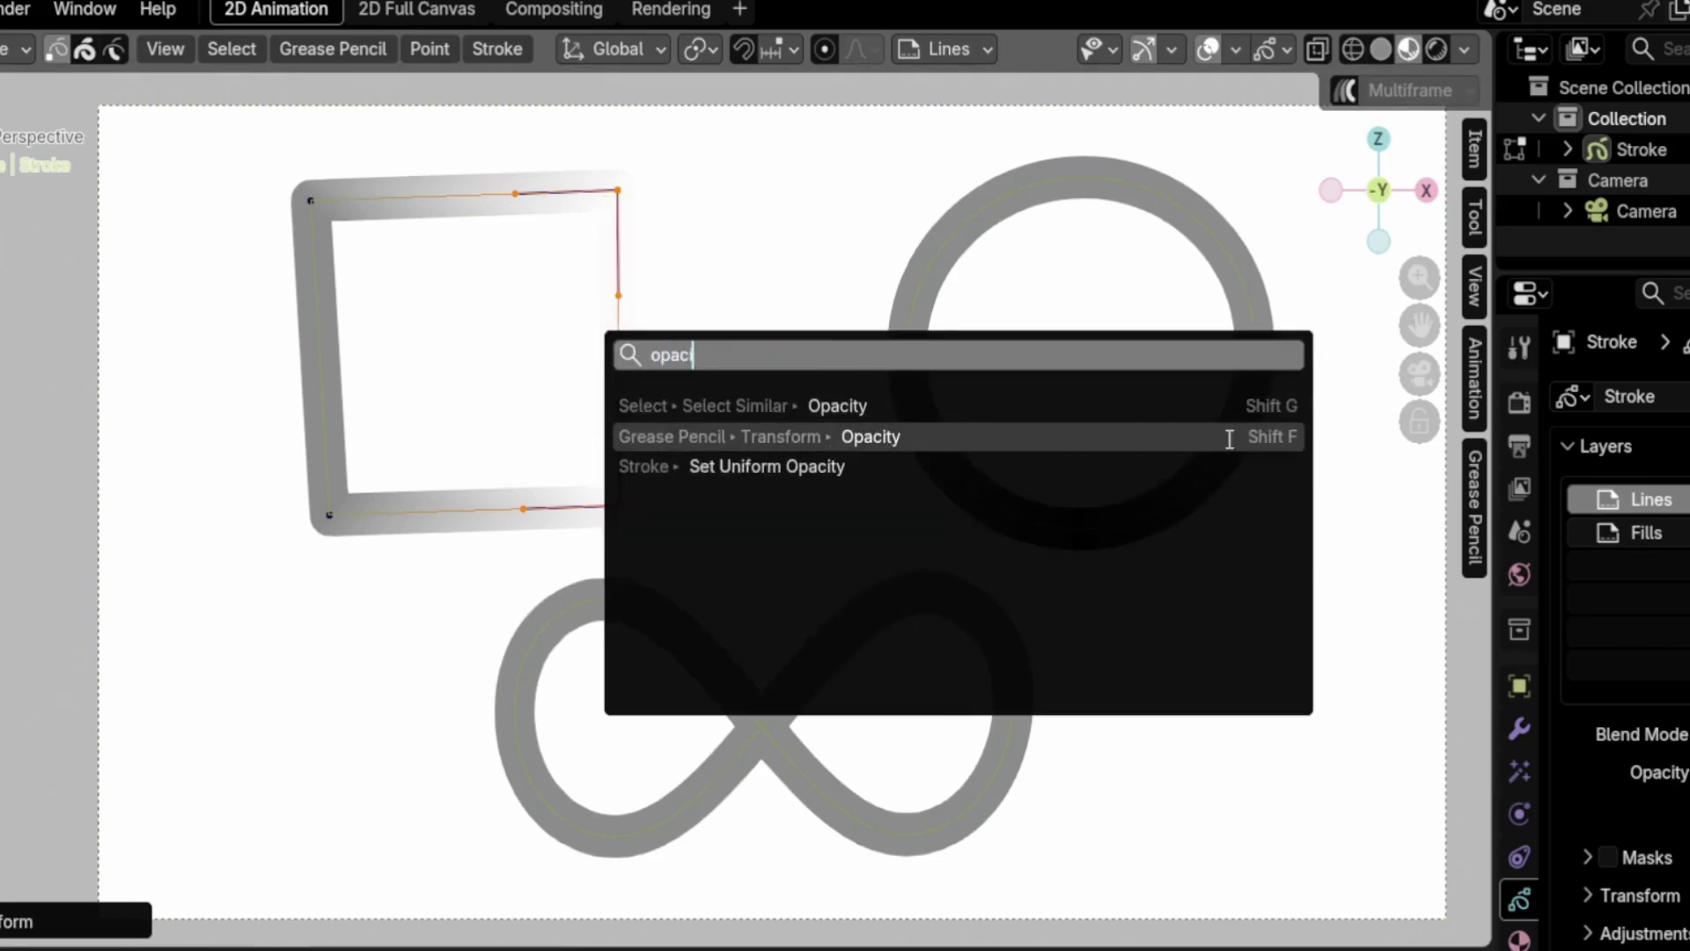
click(886, 447)
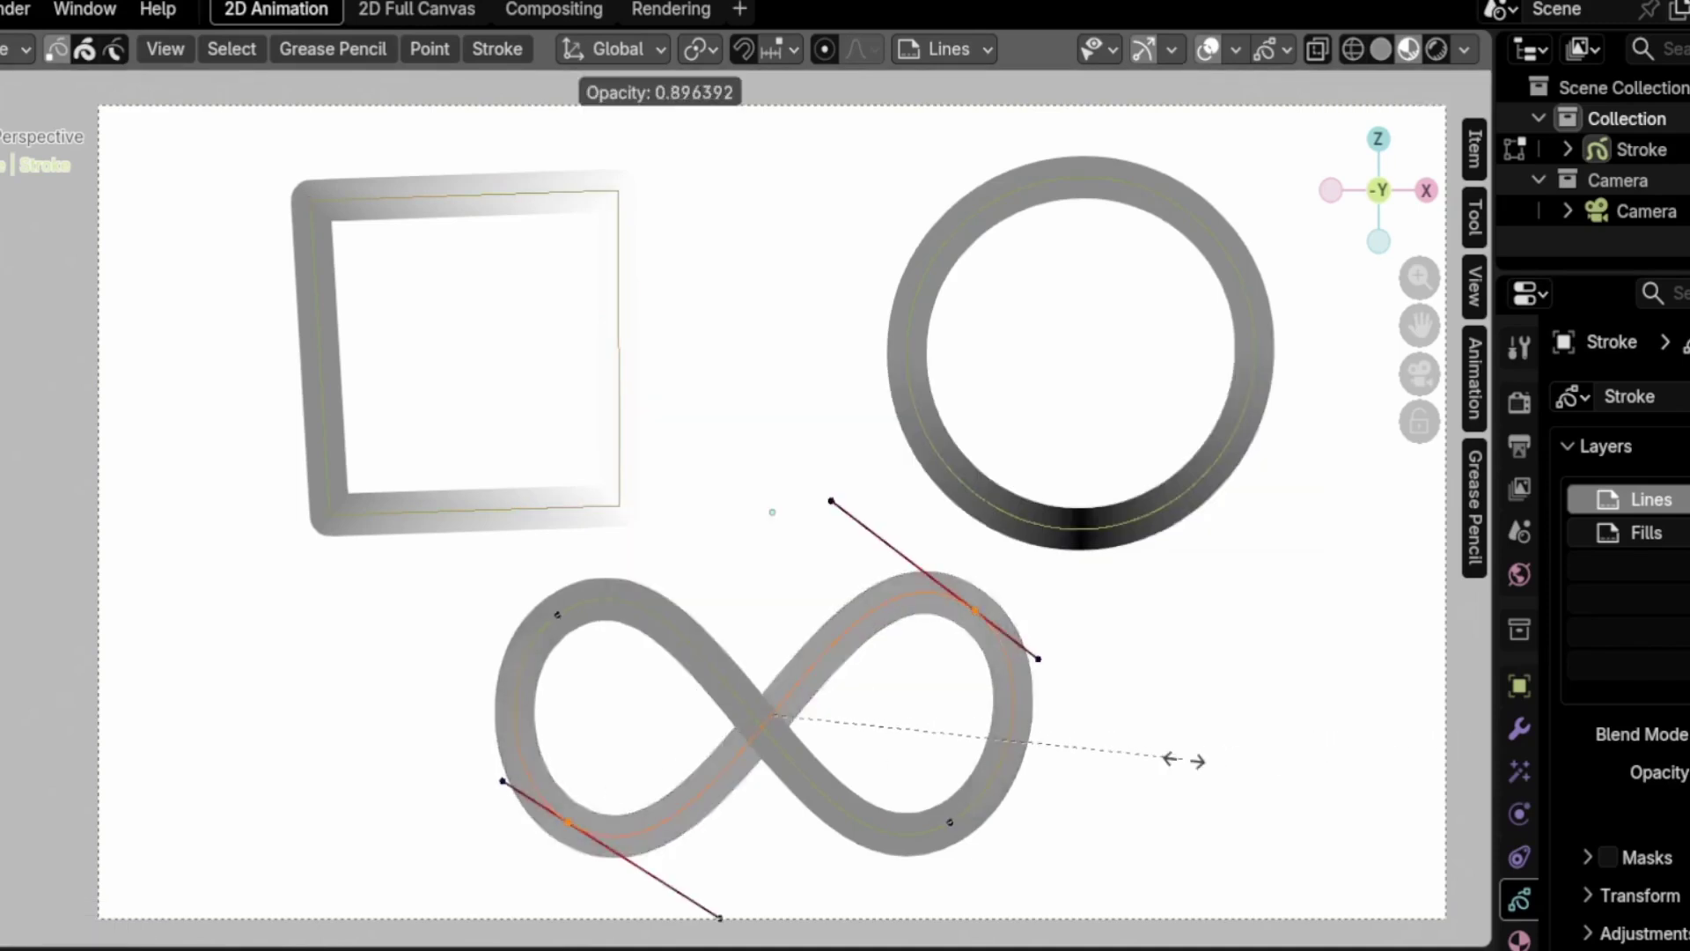
click(1426, 751)
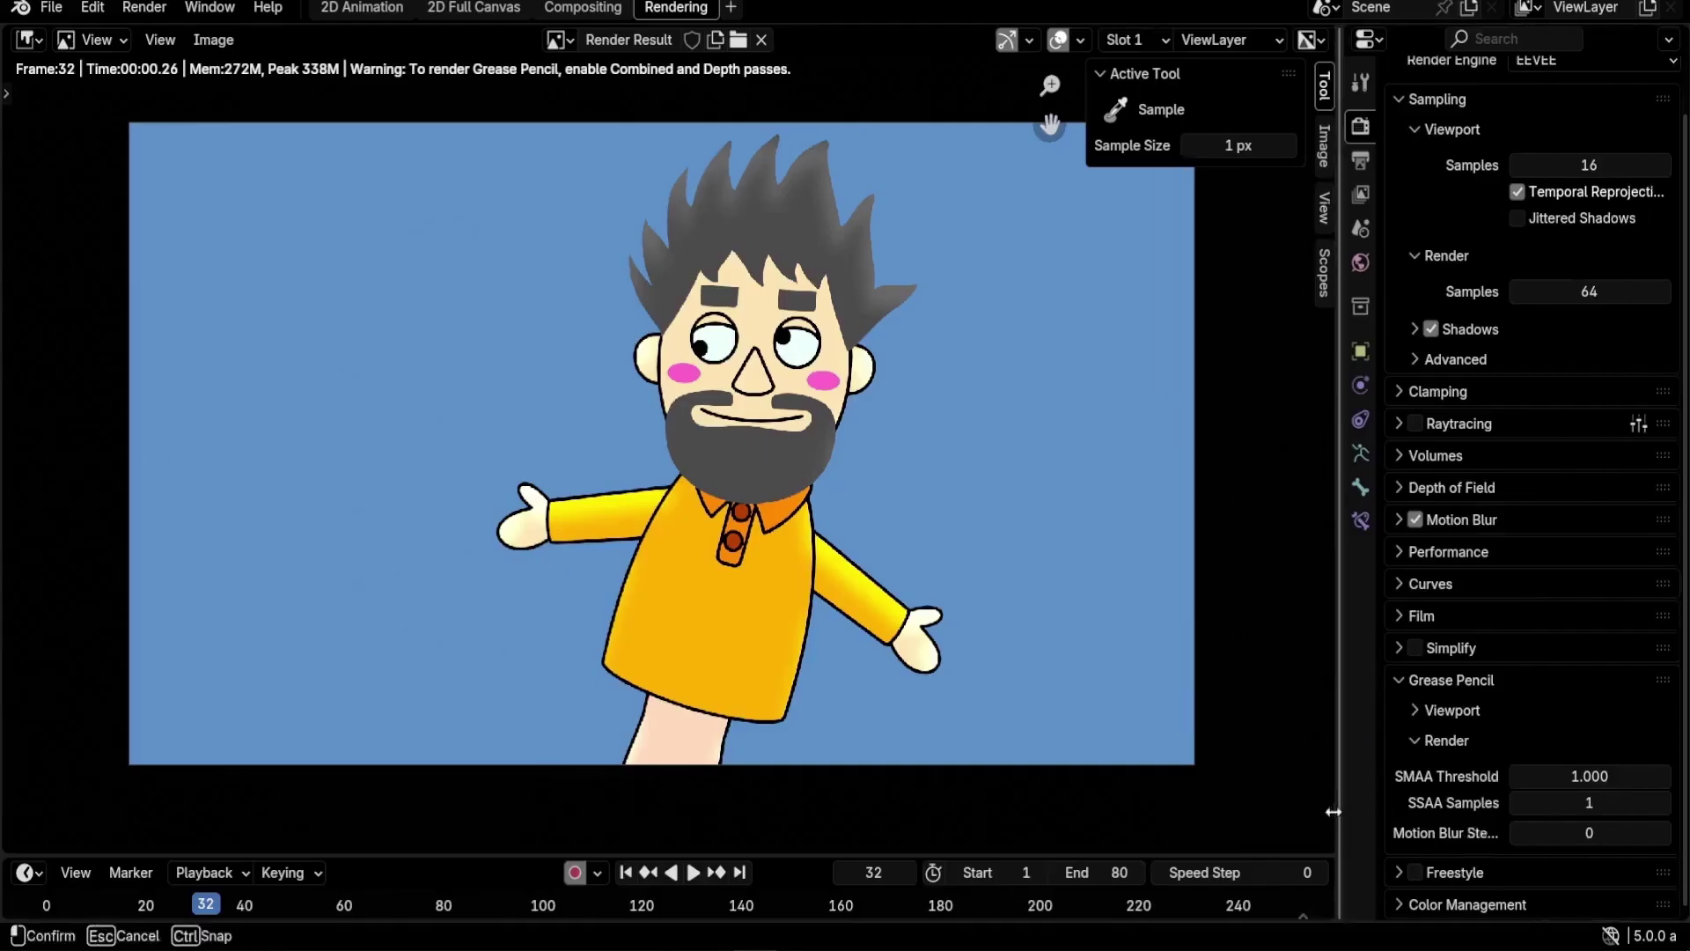
Raise the Grease Pencil Motion Blur Steps in Render properties.
scroll(988, 430, up, 2)
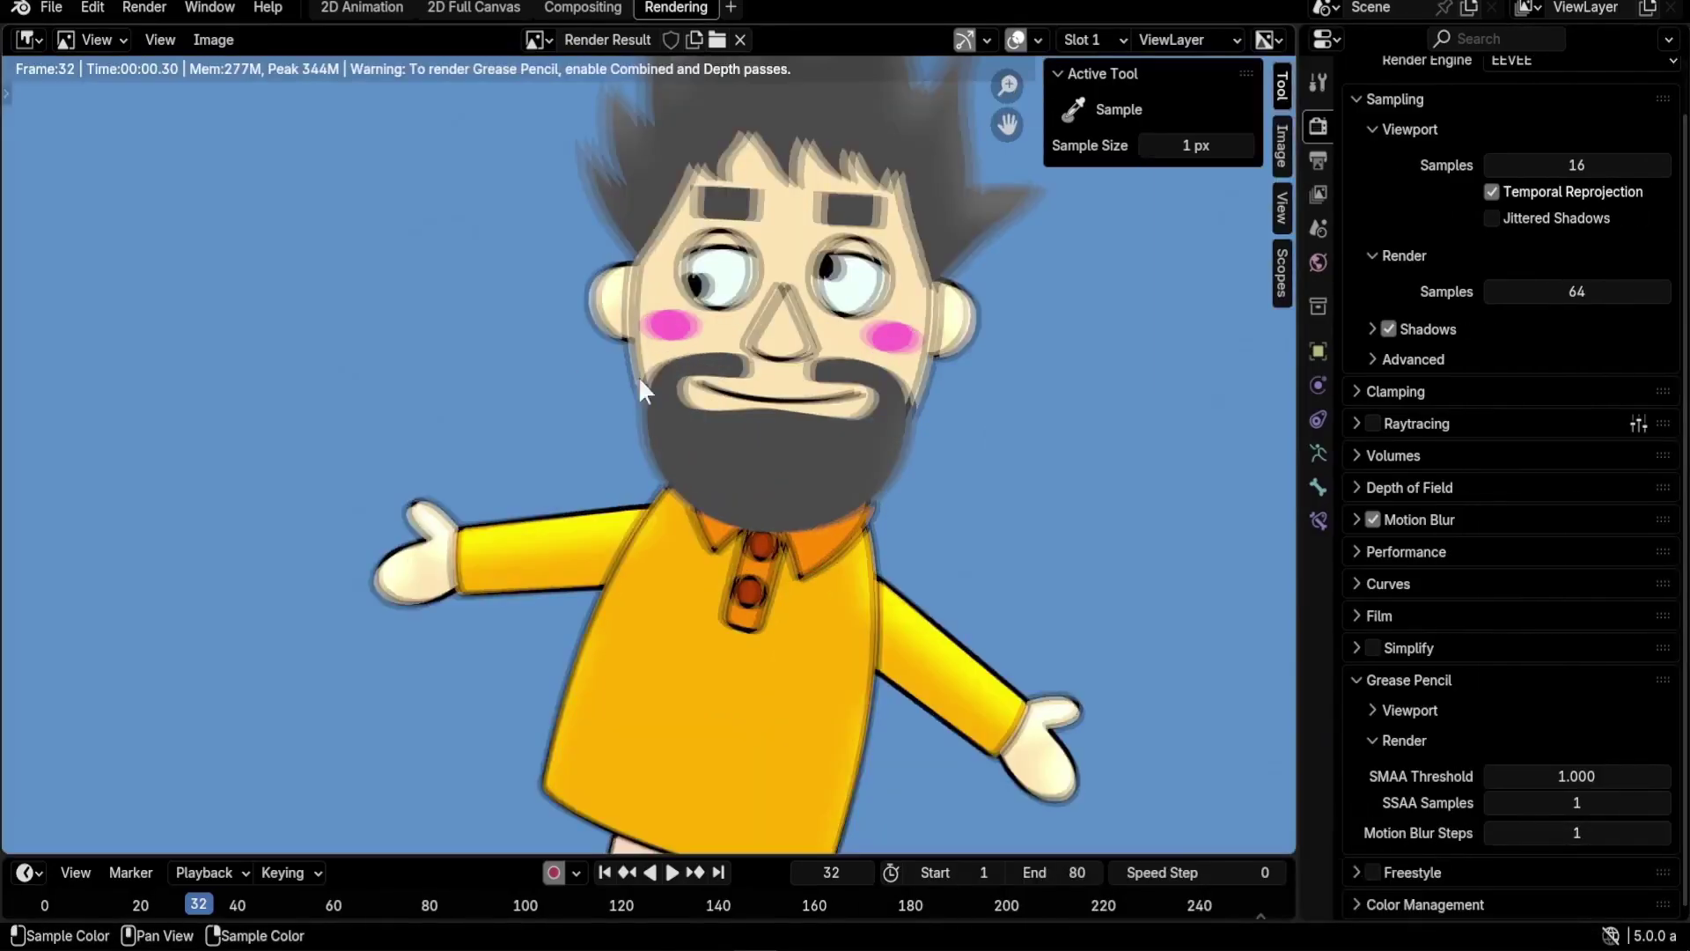
click(1662, 834)
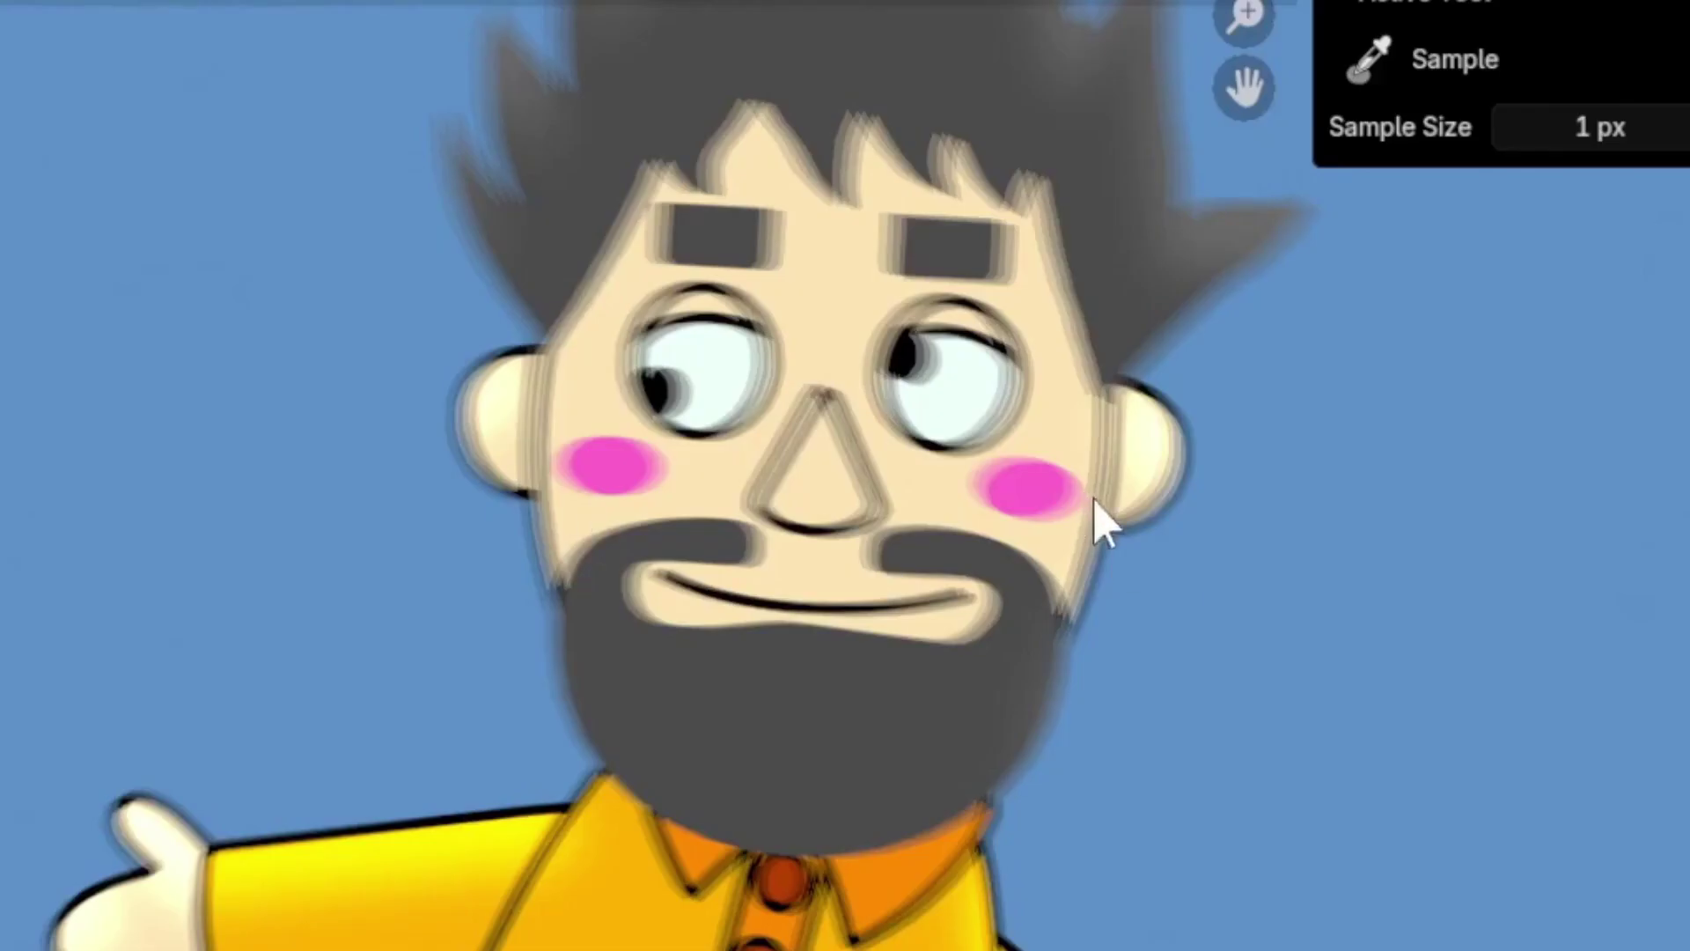